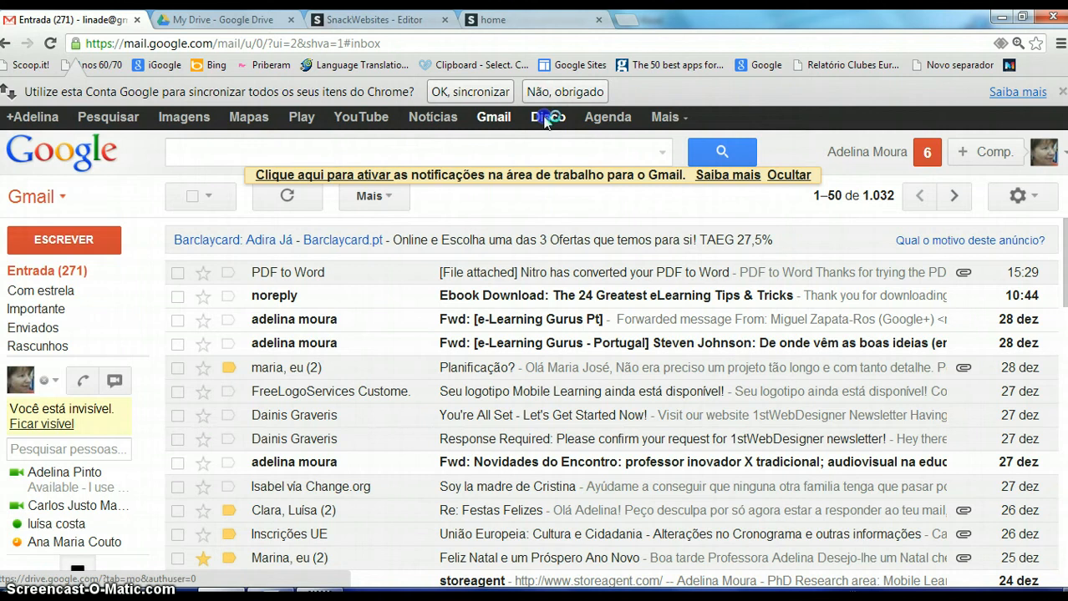
Step: Go to Google Drive and create a new form
click(548, 118)
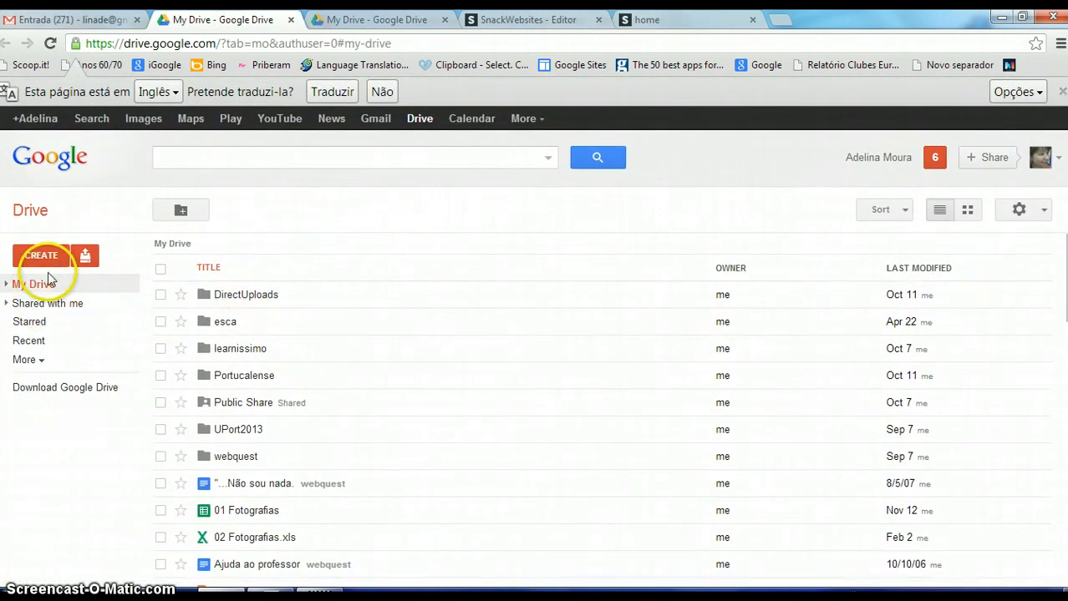
click(43, 261)
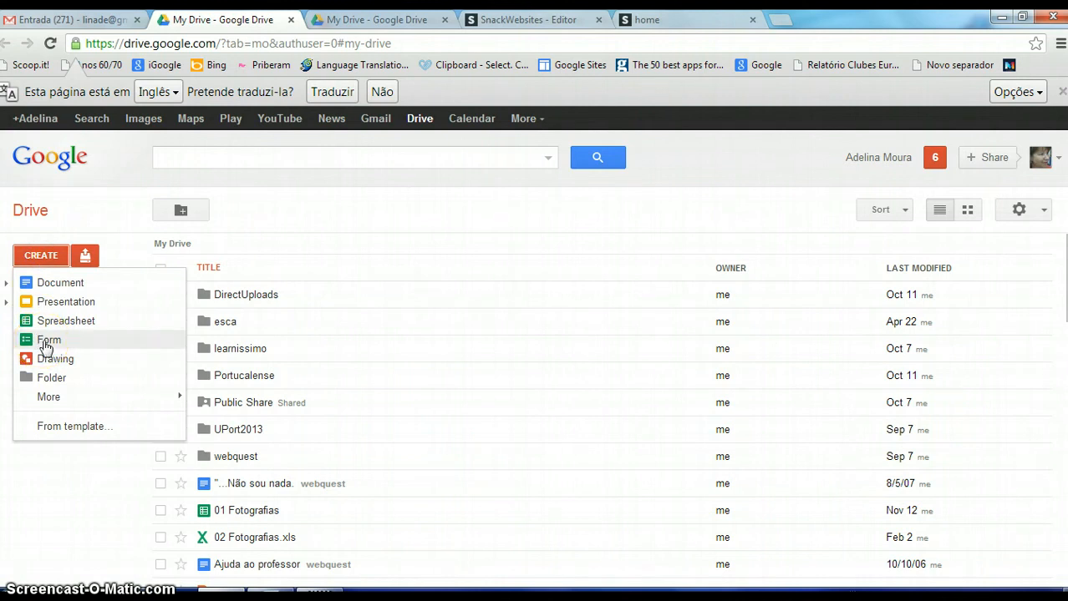
click(46, 342)
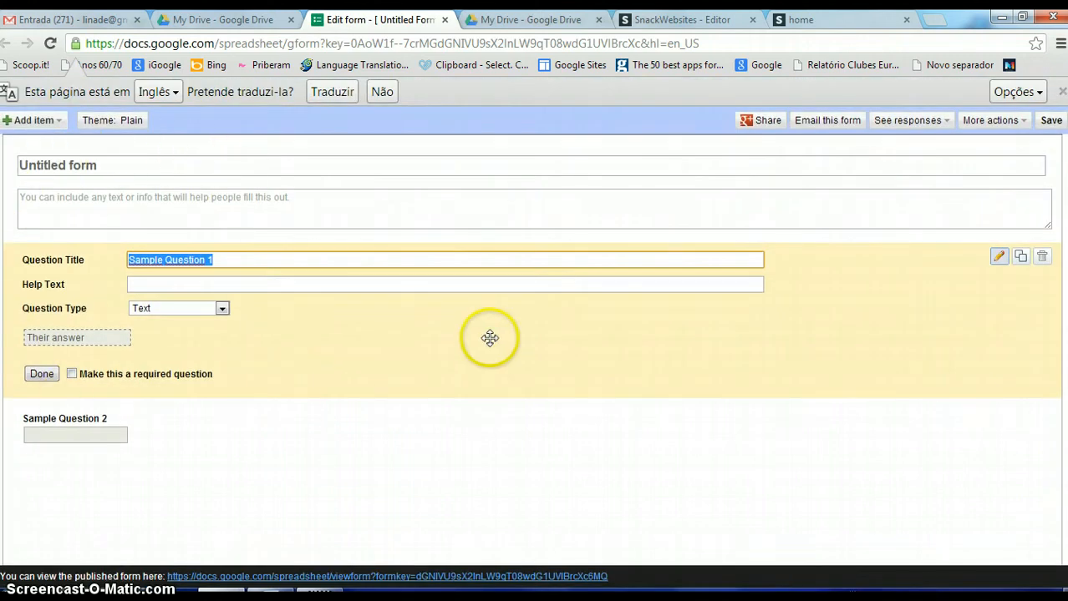
Step: Replace the form's default title with "Questionnaire"
click(124, 166)
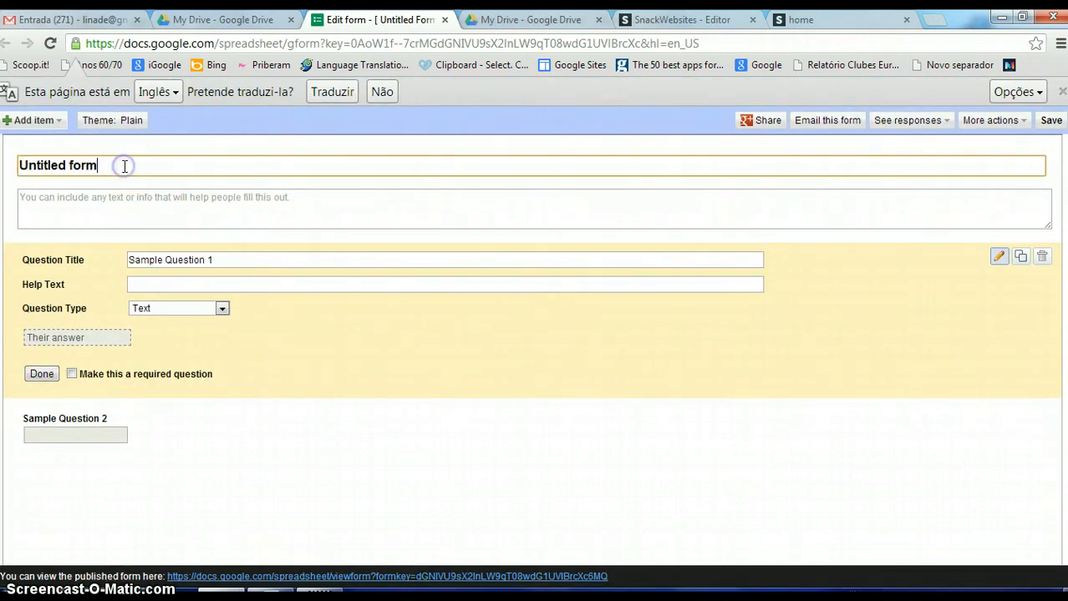
key(BackSpace)
key(BackSpace)
key(BackSpace)
key(BackSpace)
key(BackSpace)
key(BackSpace)
key(BackSpace)
key(BackSpace)
key(BackSpace)
key(BackSpace)
key(BackSpace)
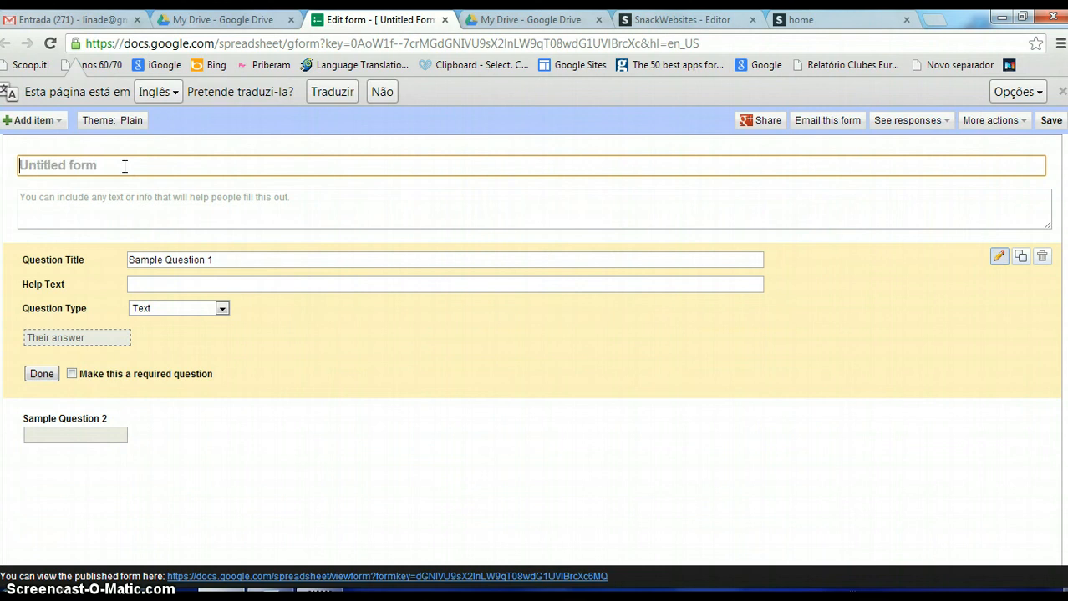
text(Questionnaire)
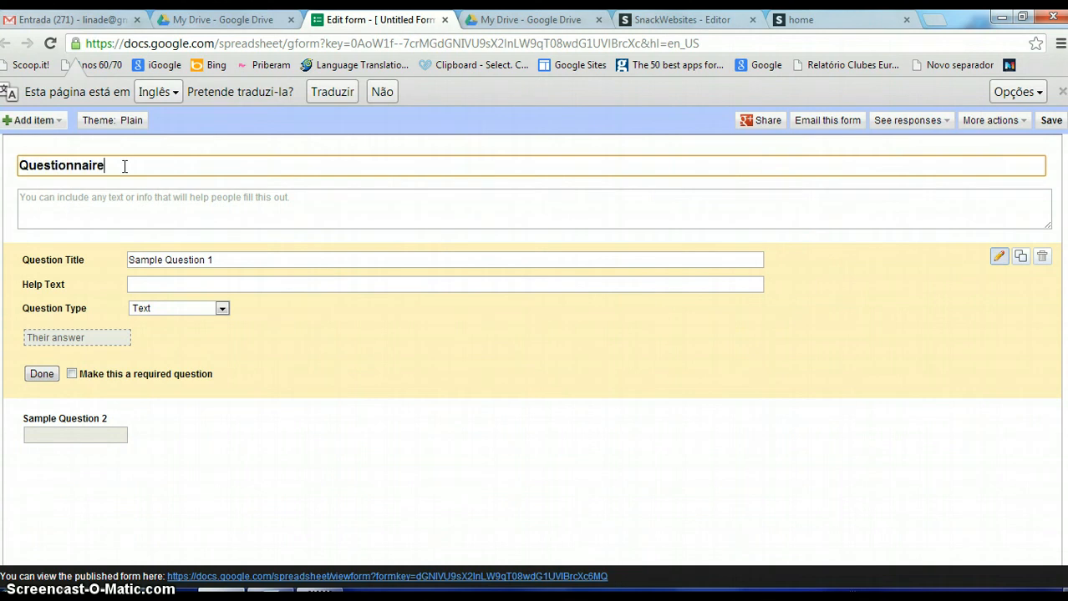
Step: Copy the introductory sentence beginning "Merci de bien vouloir remplir" from the Questionnaire document in Microsoft Word into the first form question's help text
click(186, 203)
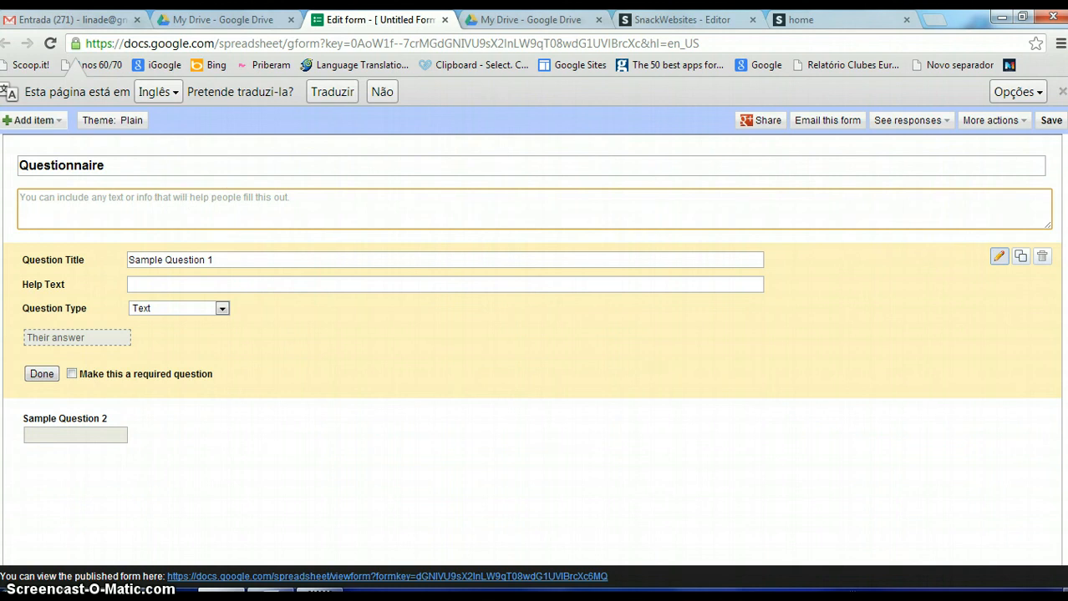
key(super)
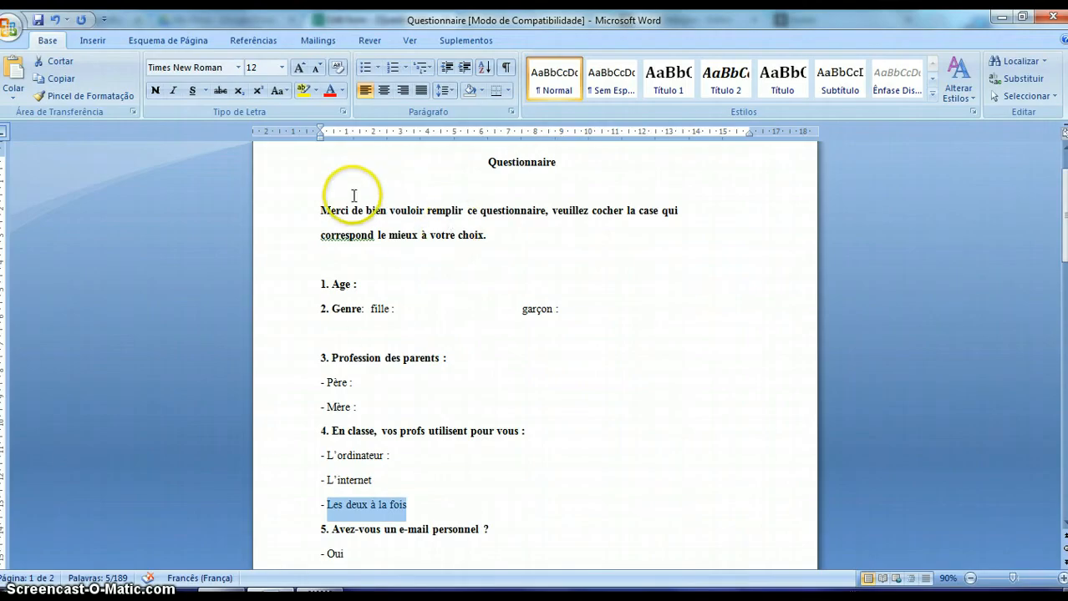
drag(488, 236, 313, 215)
key(ctrl+c)
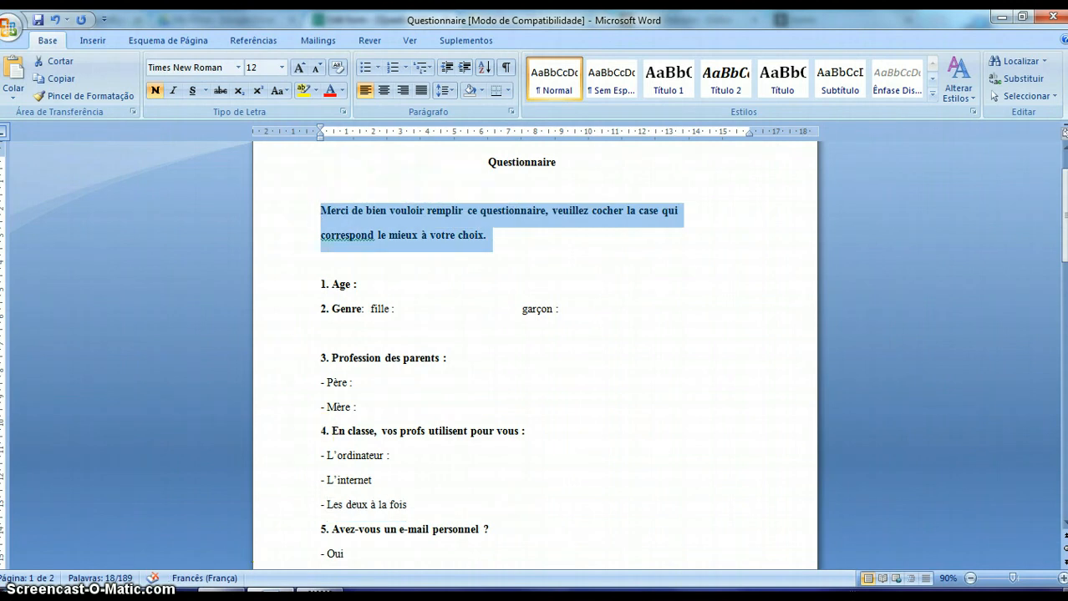
click(221, 592)
click(209, 282)
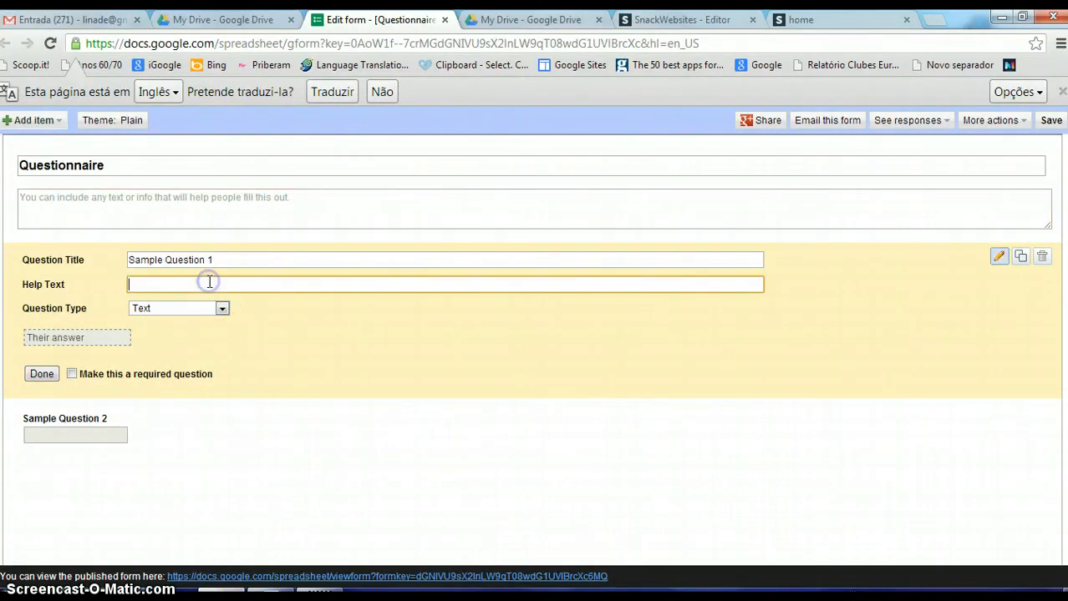
key(ctrl+v)
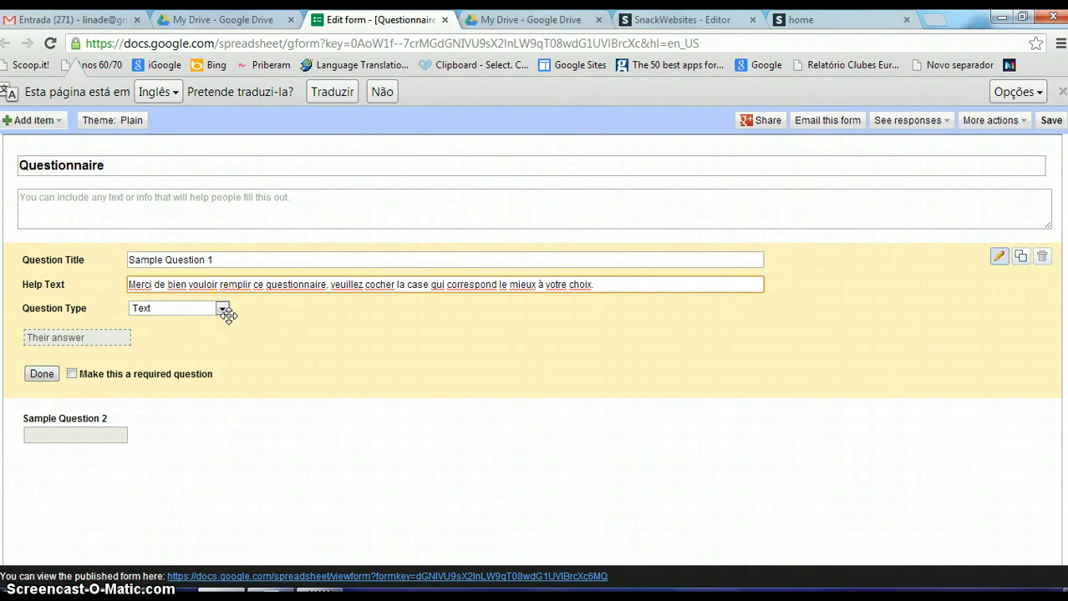
Step: Paste the copied introduction into the form description as a single line and clear the first question's help text
click(305, 197)
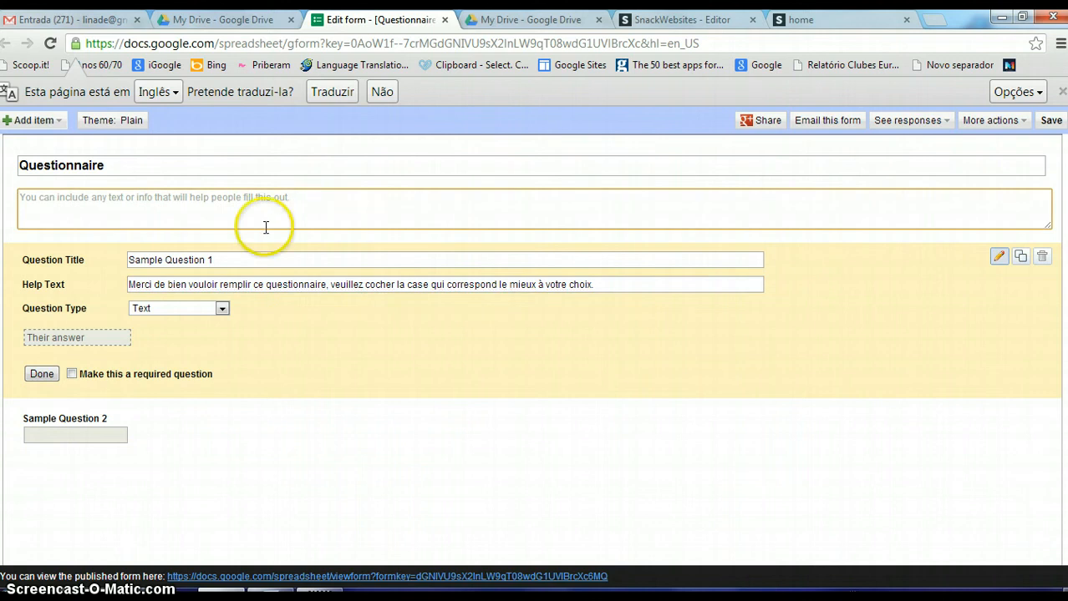
click(301, 201)
key(ctrl+v)
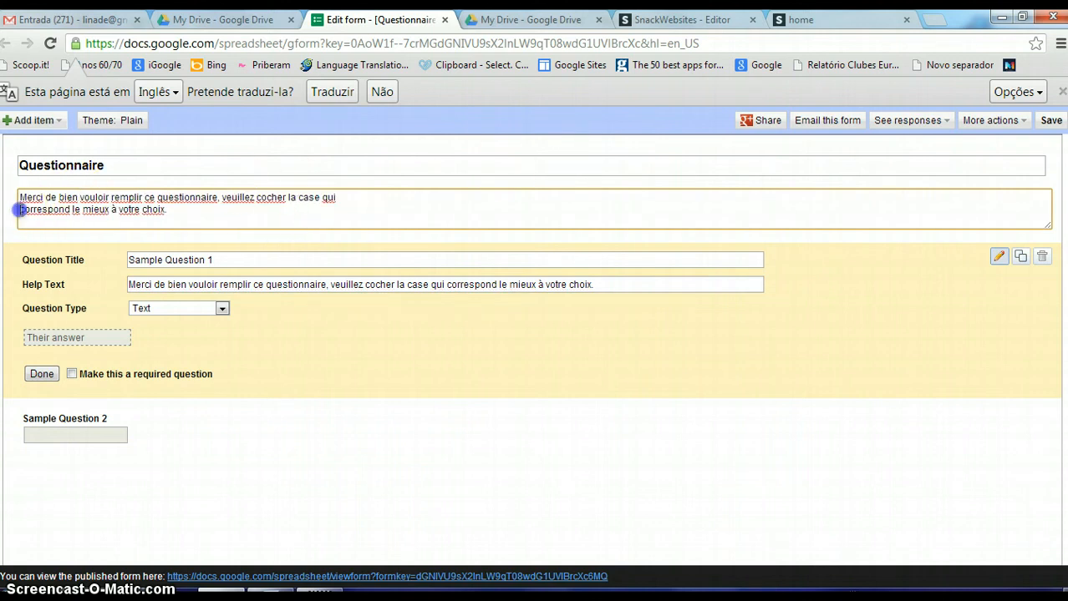
key(BackSpace)
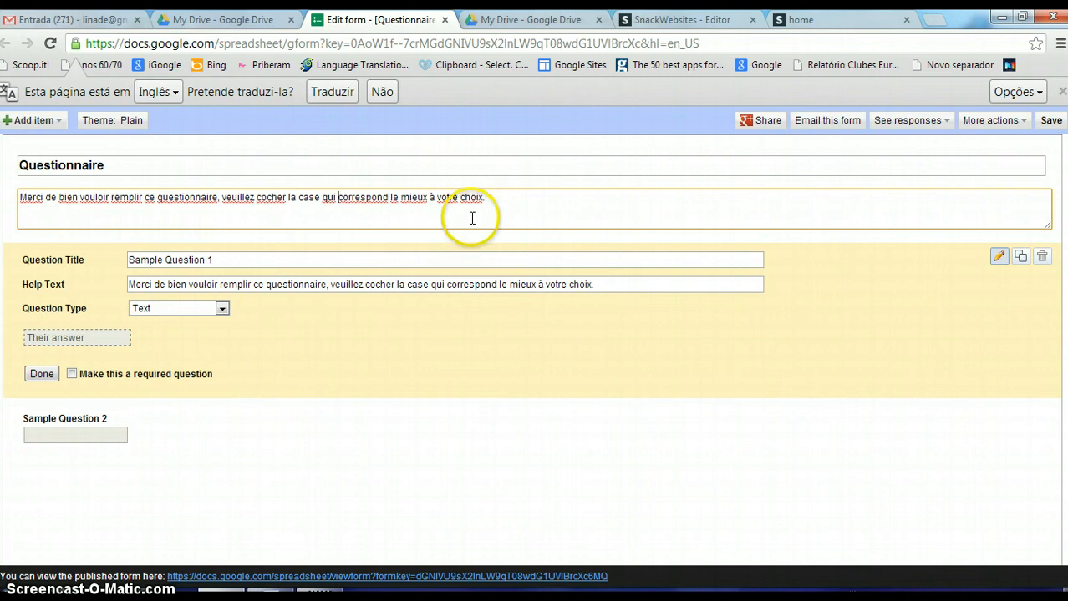
drag(594, 285, 125, 287)
key(BackSpace)
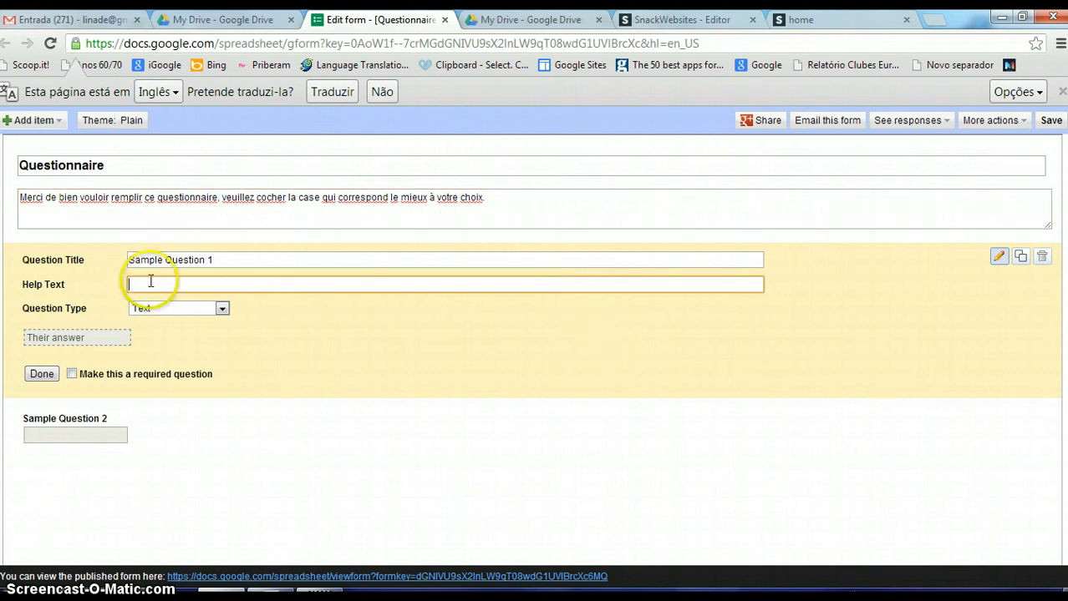
Step: Title the first question "Age", keep its type as Text and finish editing it
click(219, 258)
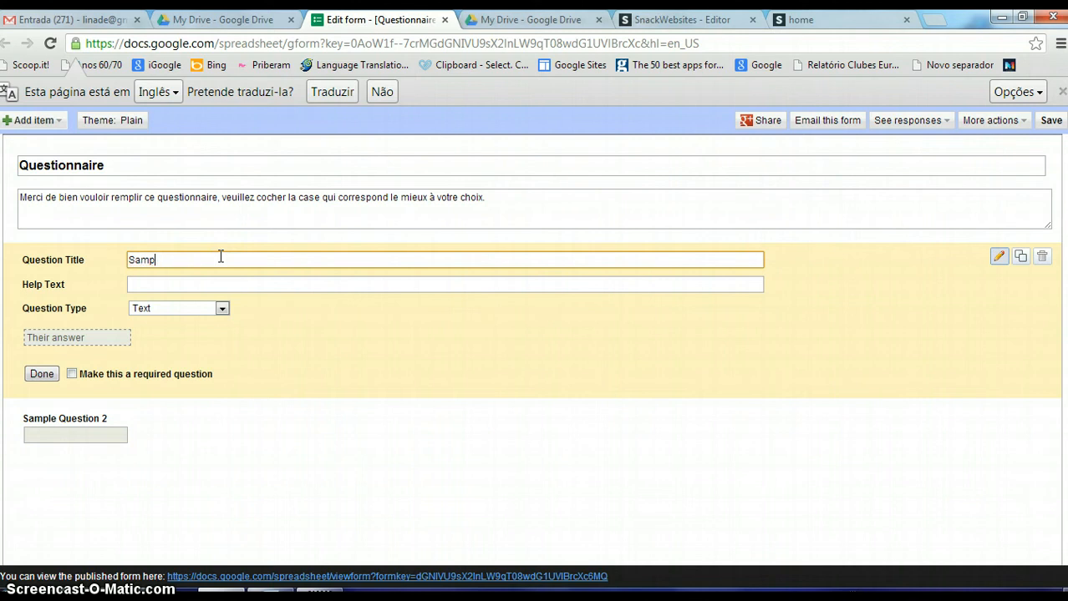
key(BackSpace)
text(Age)
click(222, 308)
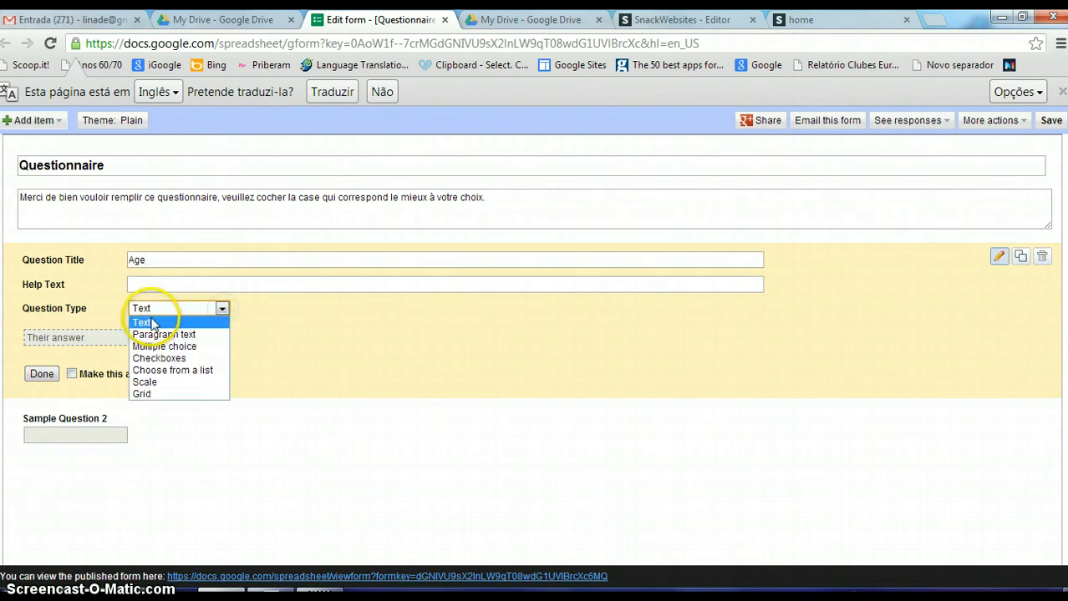
click(221, 309)
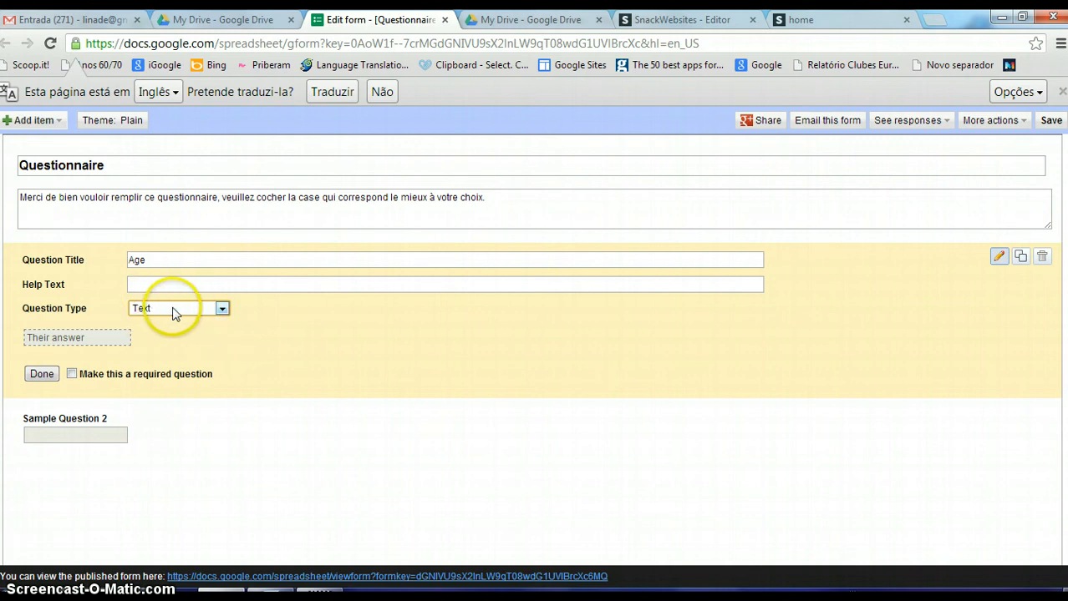
click(42, 374)
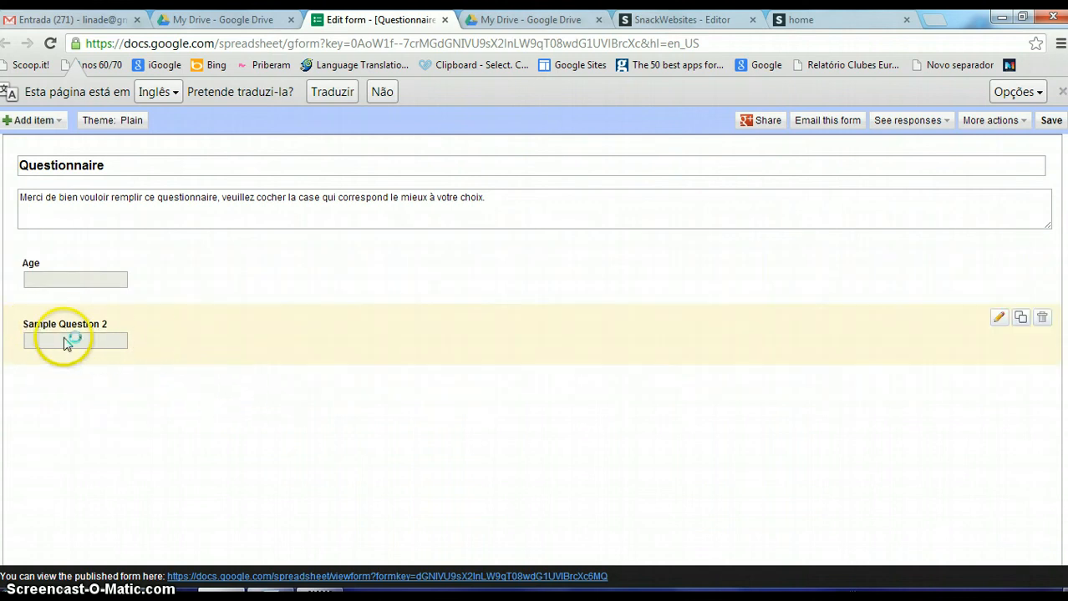
Step: Open the second sample question for editing and retitle it "Genre", following the Word questionnaire
click(998, 319)
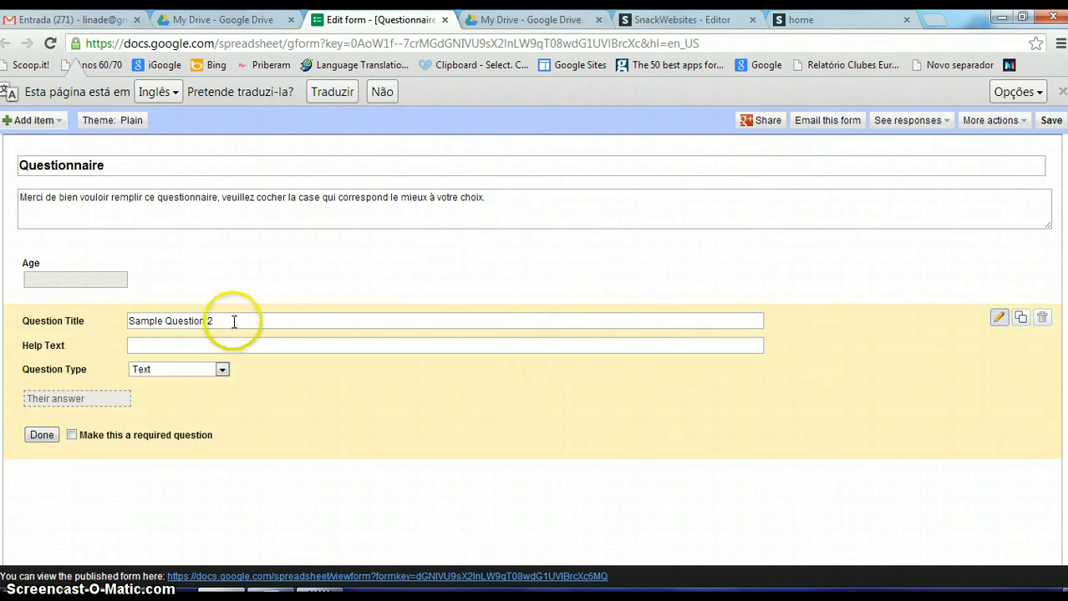
click(233, 321)
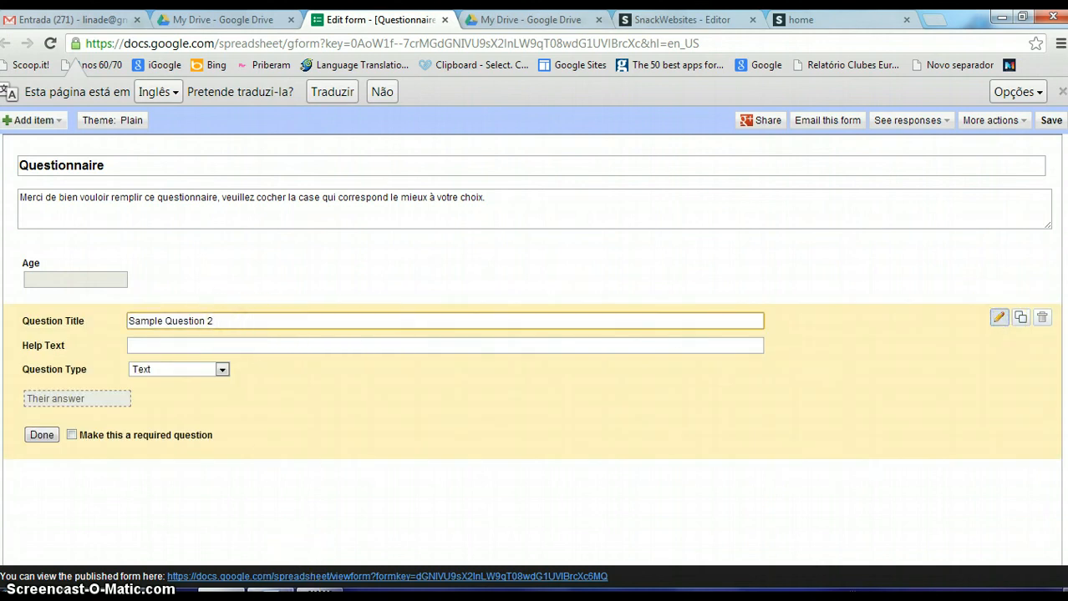
click(279, 590)
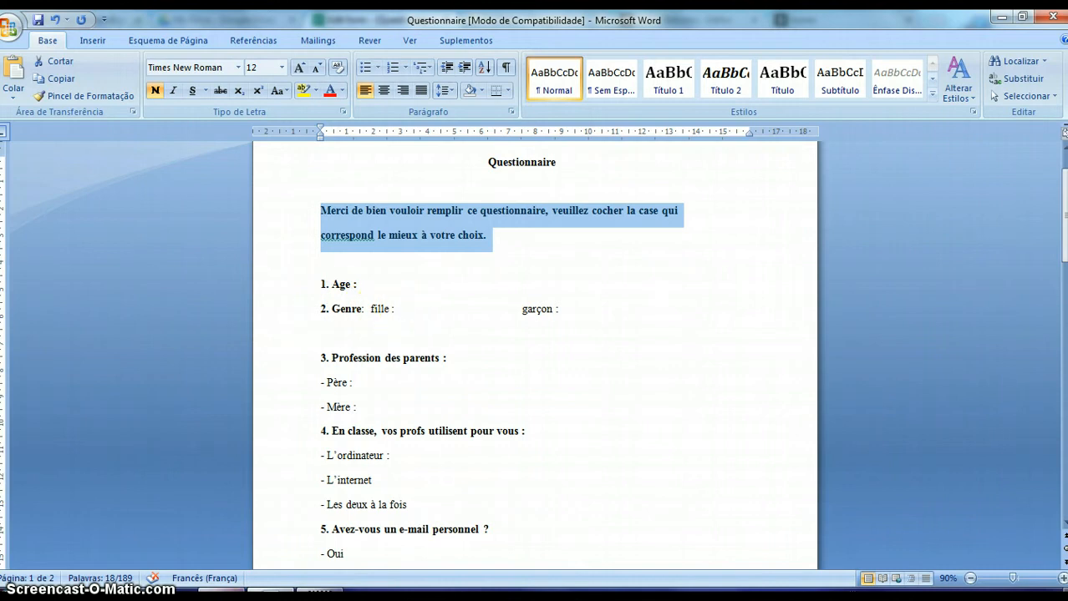
click(224, 591)
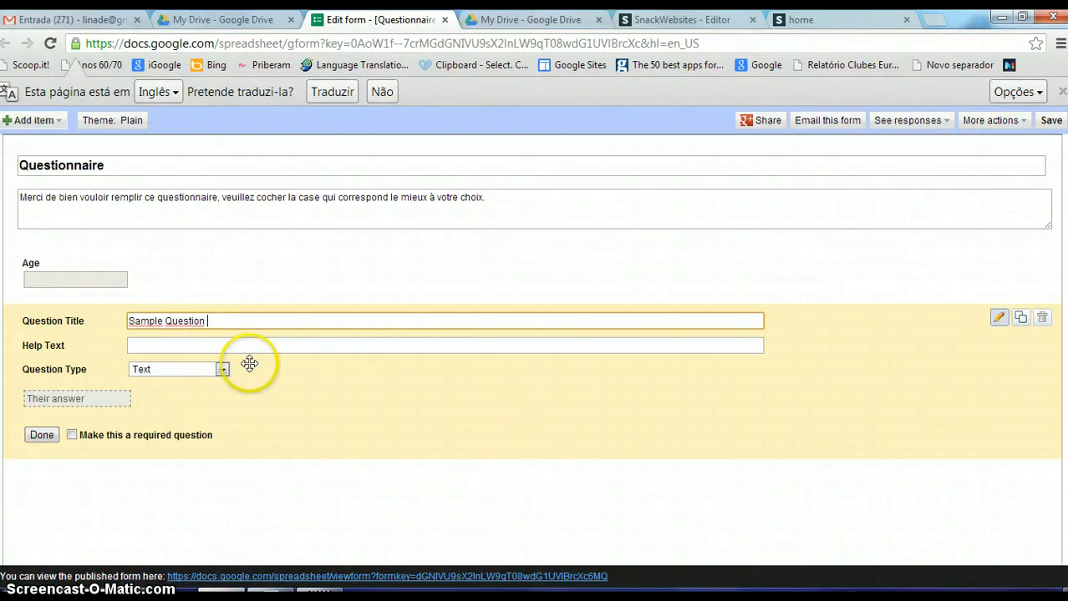
key(BackSpace)
key(BackSpace)
key(BackSpace)
key(BackSpace)
key(BackSpace)
key(BackSpace)
key(BackSpace)
text(G)
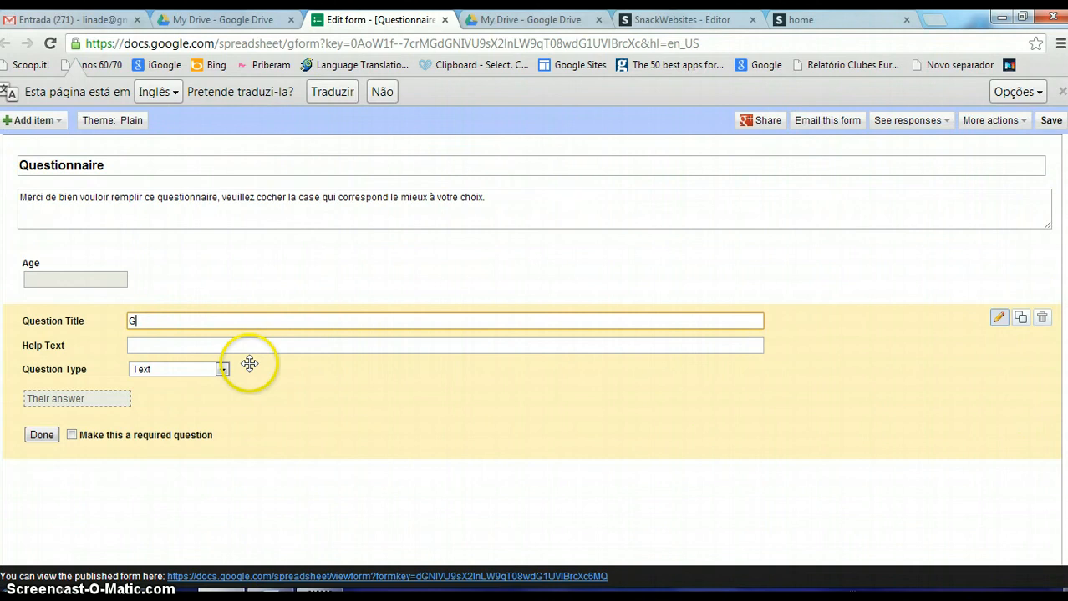
text(enre)
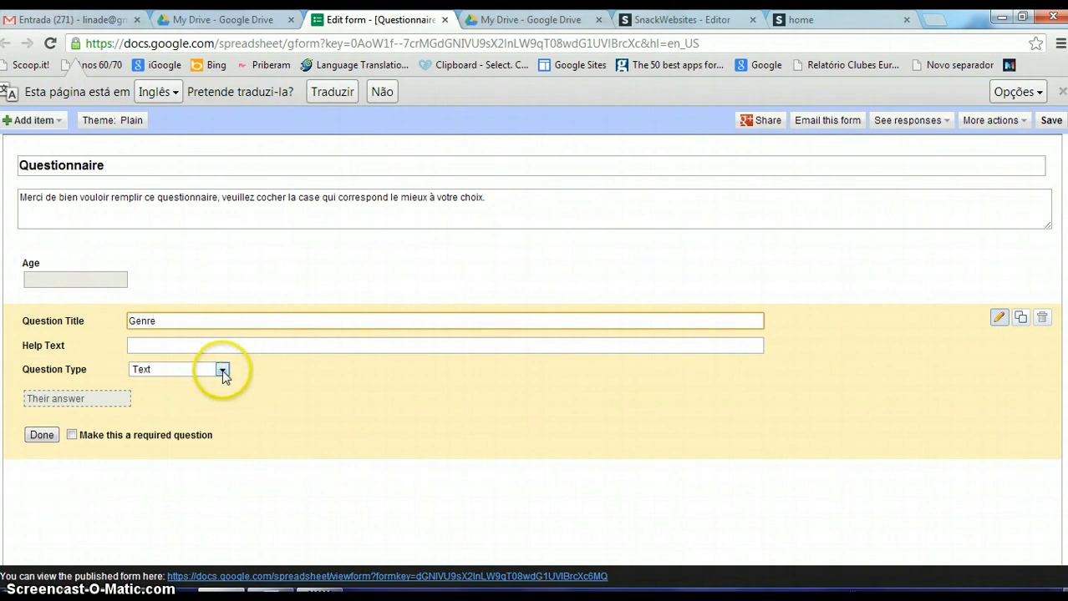
Step: Make the Genre question a "Choose from a list" type with the options Fille and Garçon, and finish editing it
click(222, 370)
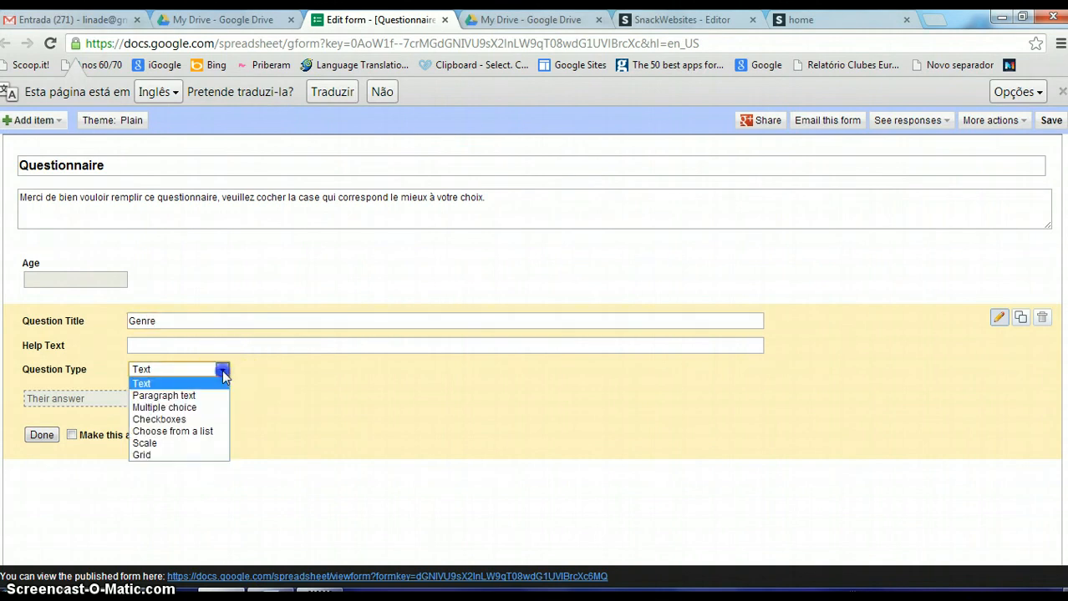
click(171, 432)
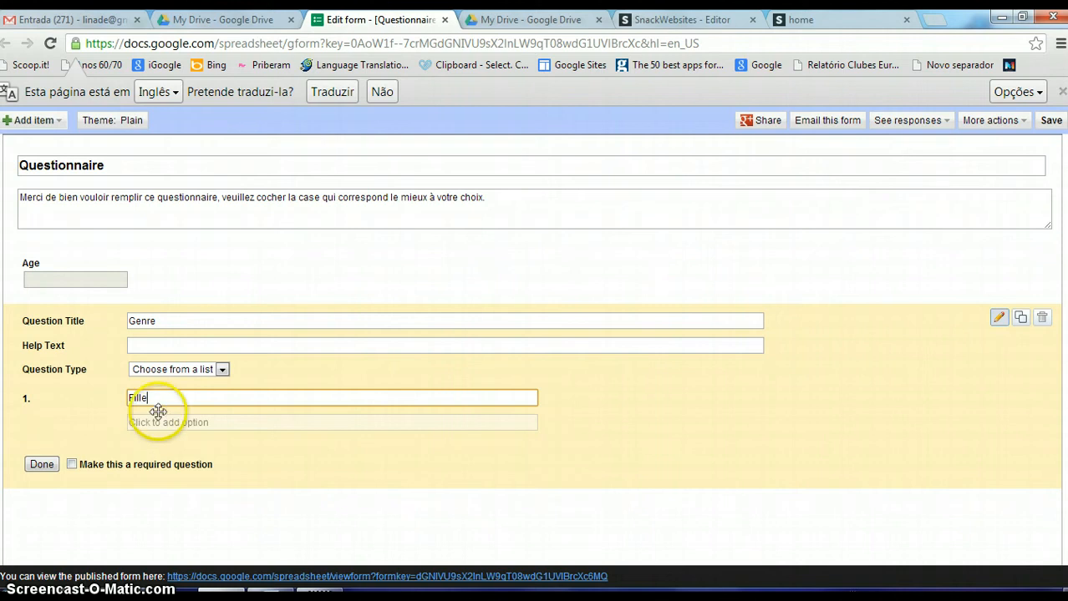
click(143, 423)
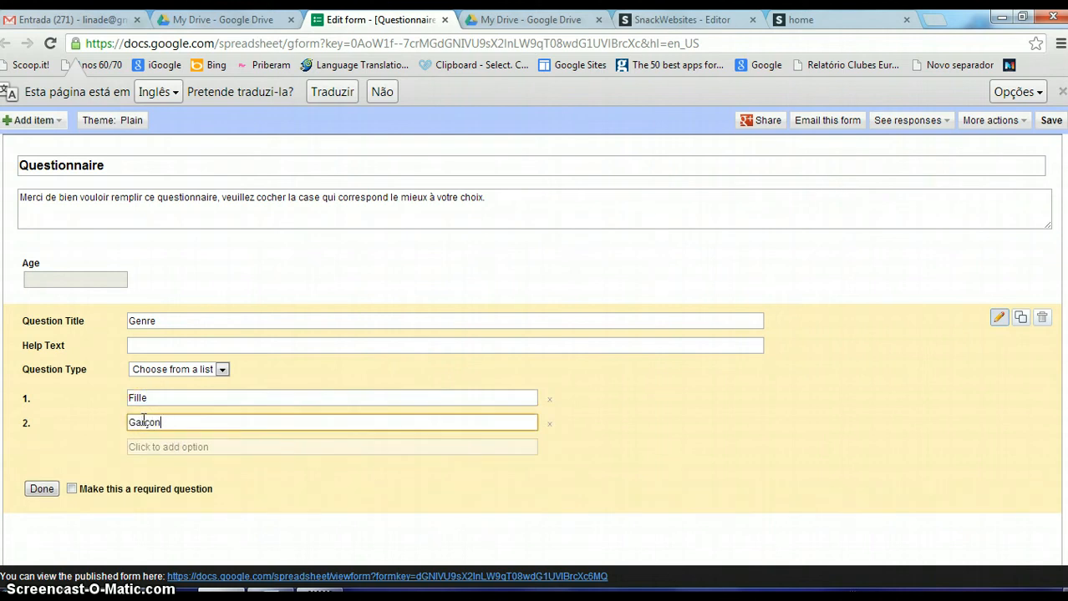
click(40, 488)
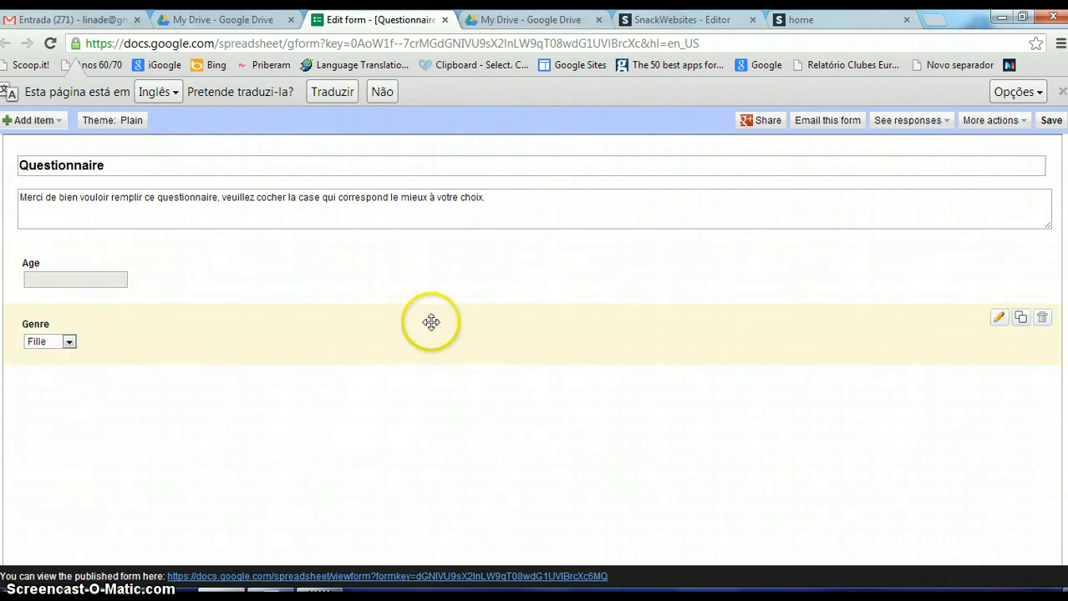
Step: Duplicate the Genre question and title the copy "Profession des parents", as in the Word questionnaire
click(1020, 322)
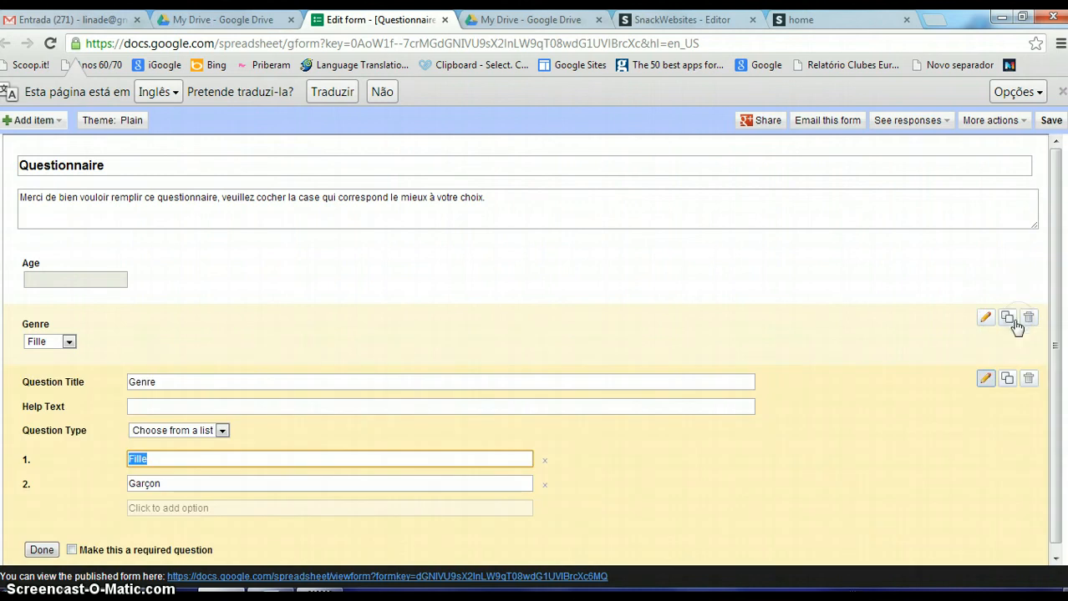
click(1002, 326)
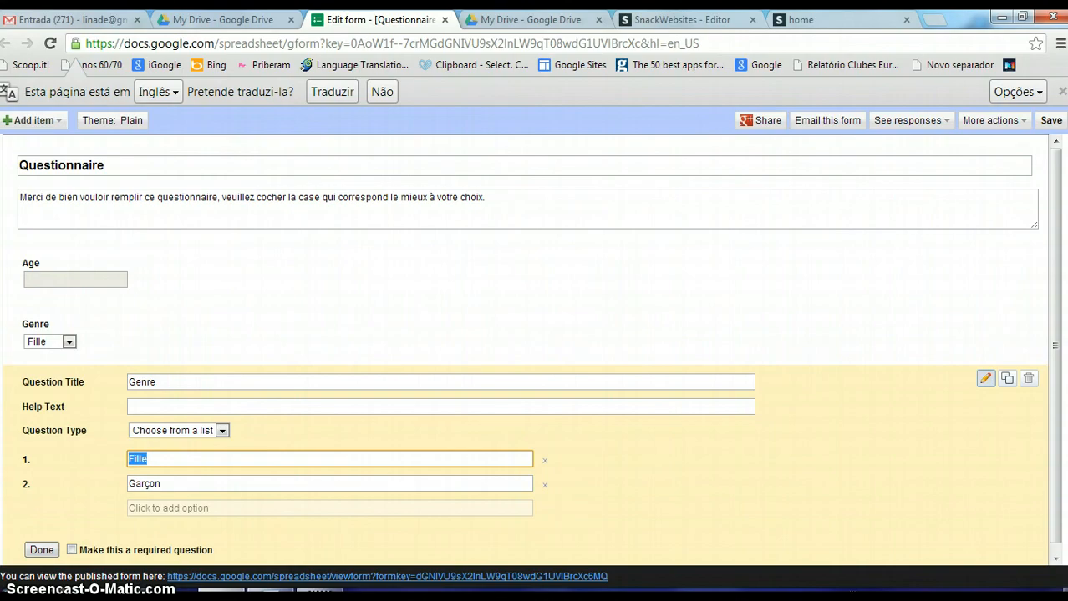
click(272, 591)
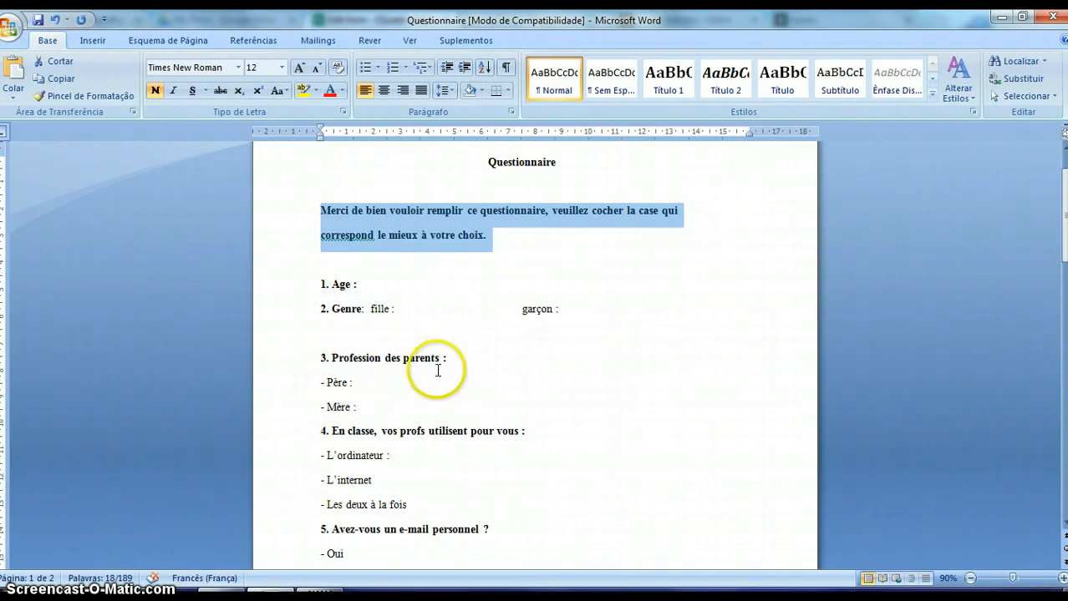
click(239, 591)
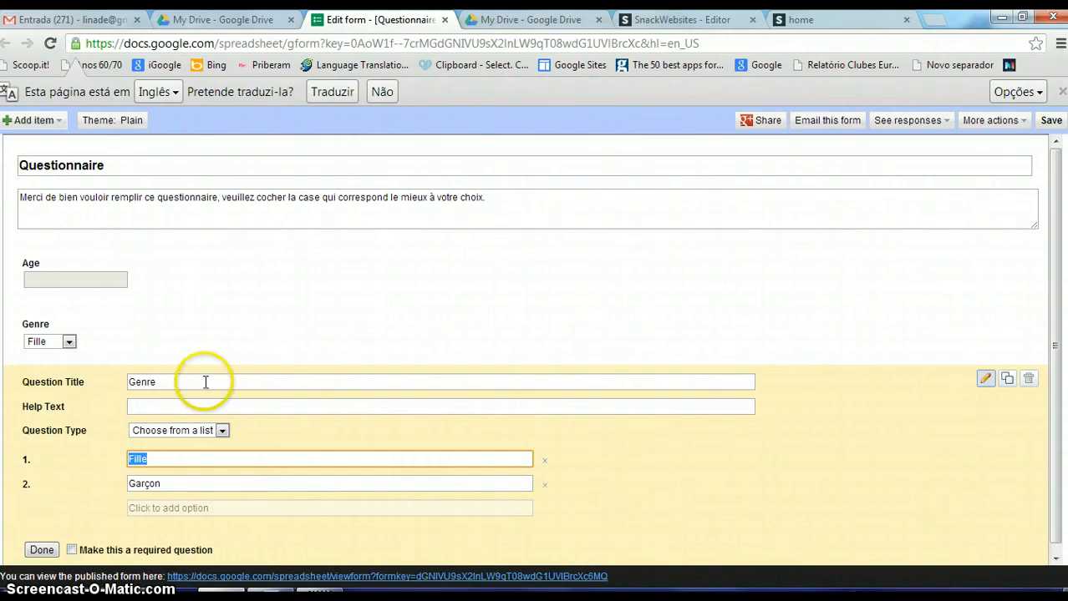
click(204, 382)
key(BackSpace)
key(BackSpace)
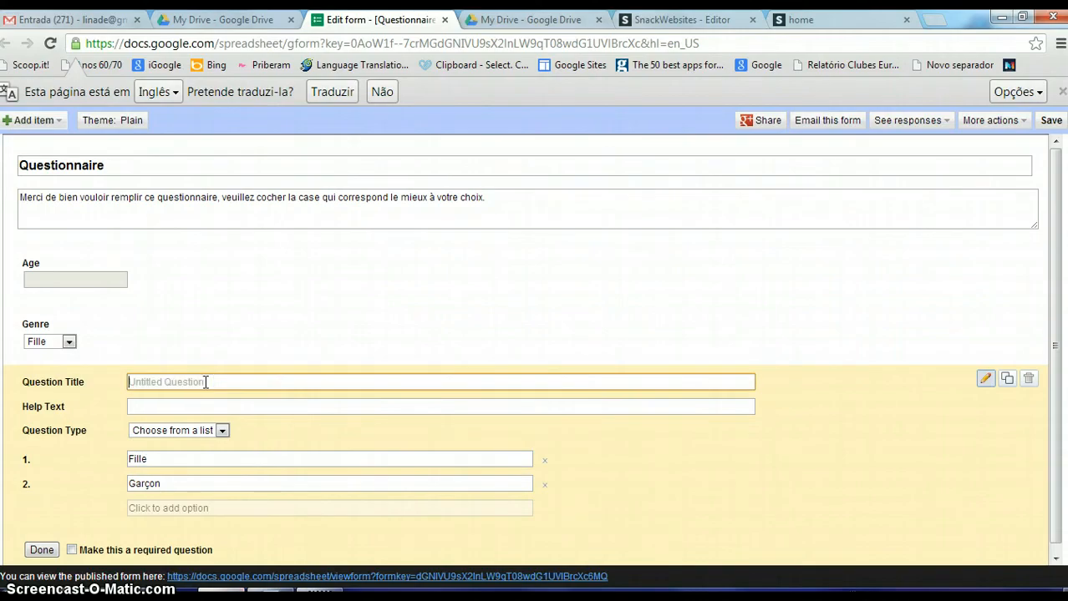
text(Profession des parents)
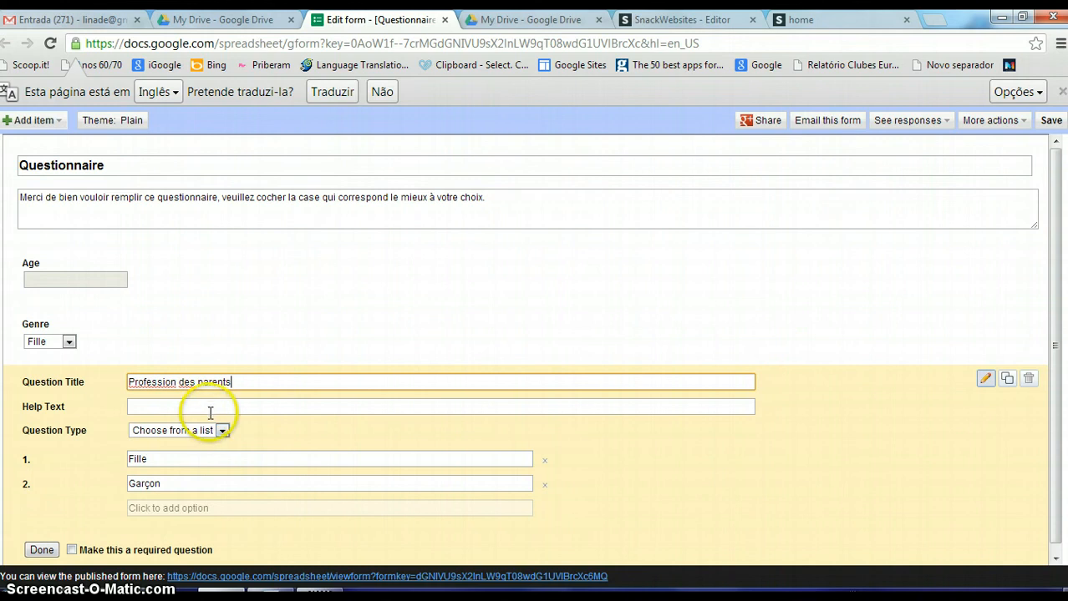
Step: Give the Profession des parents question the help text "Mère", change its type to Text and finish editing it
click(206, 406)
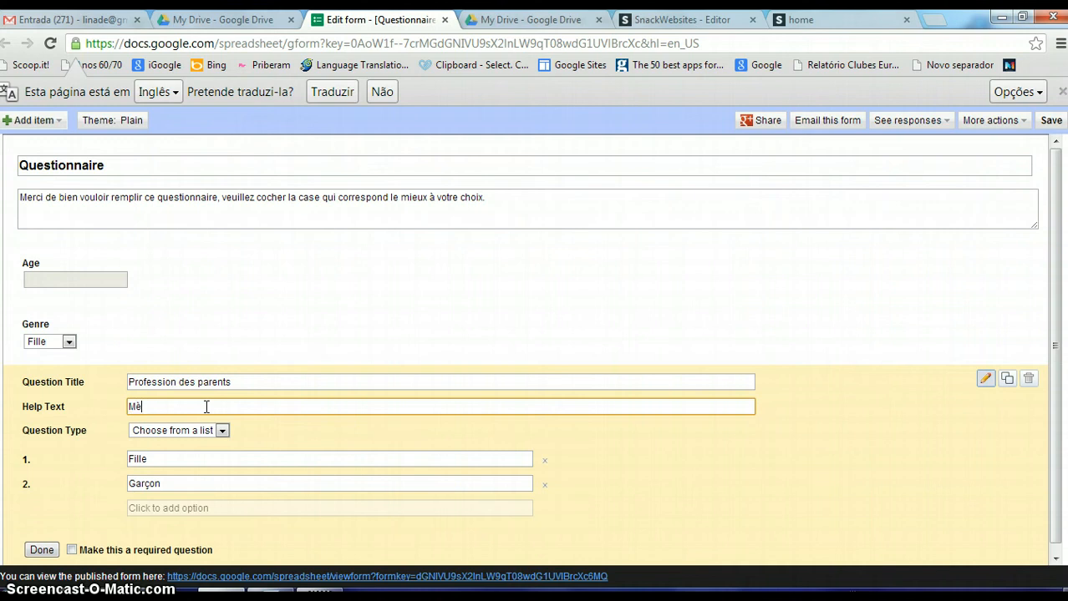
click(222, 431)
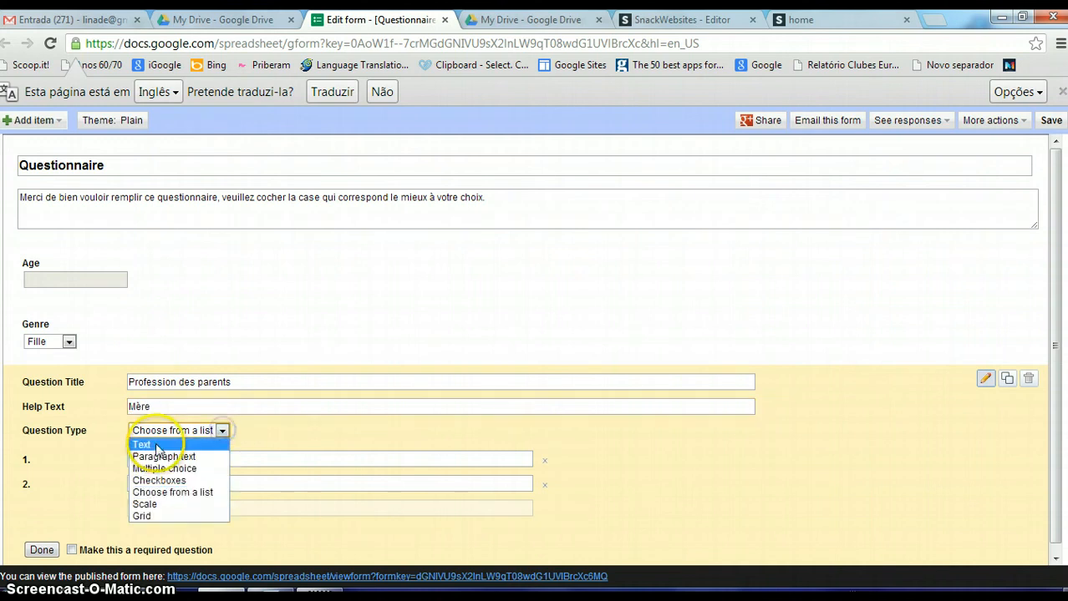
click(157, 444)
click(40, 496)
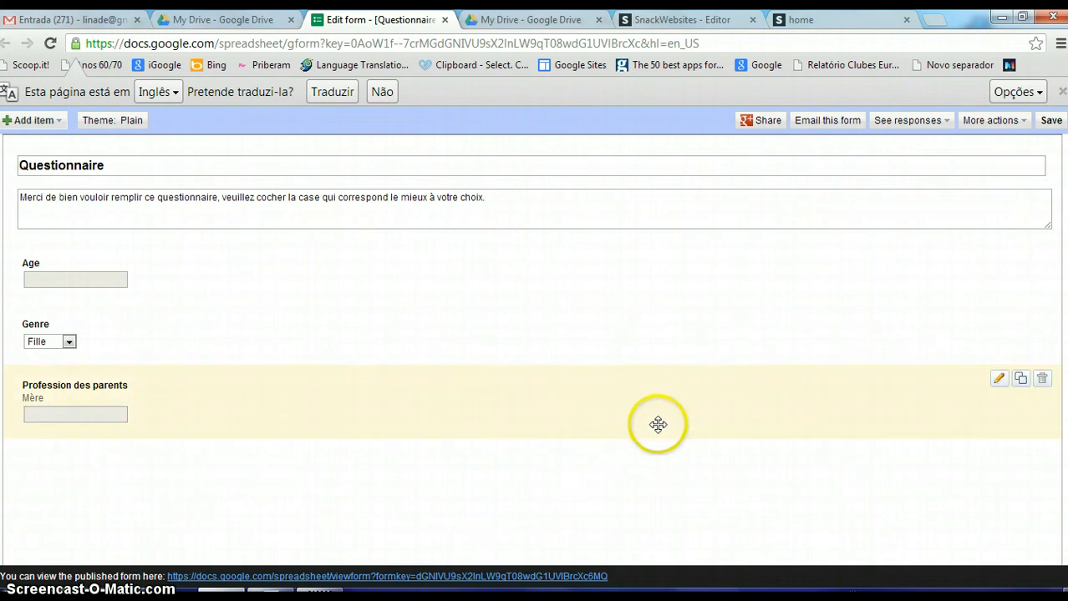
Step: Duplicate the Profession des parents question, change the copy's help text to "Père" and finish editing it
click(1020, 380)
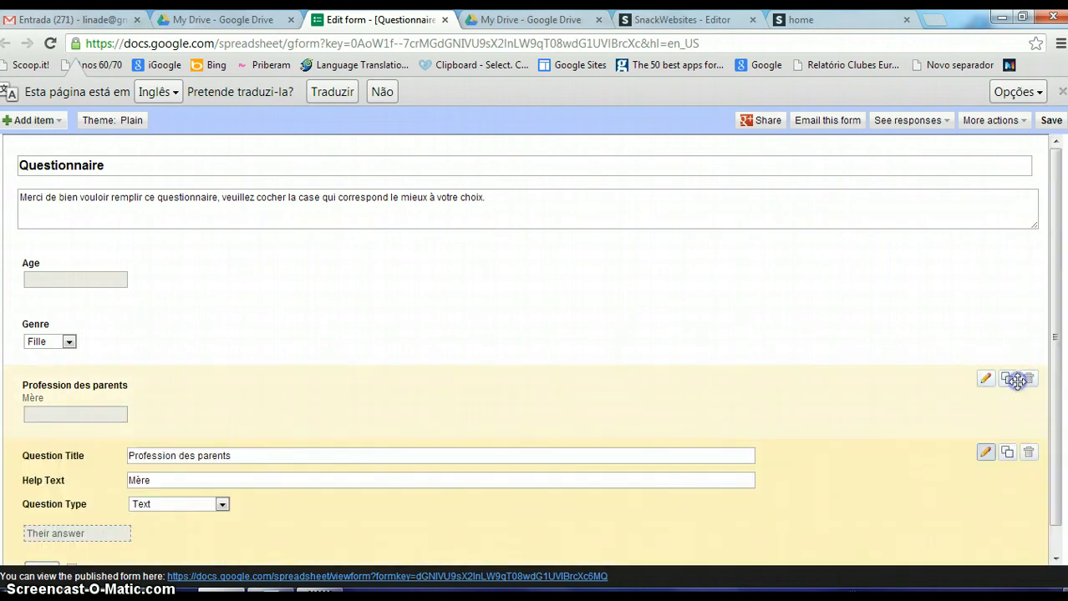
click(136, 480)
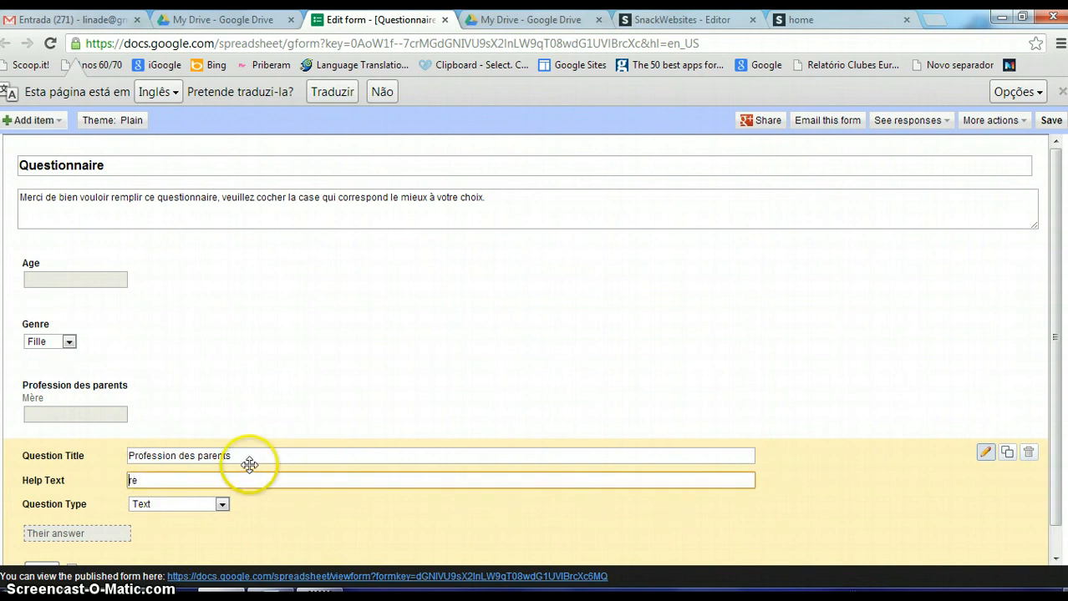
text(Pè)
scroll(210, 543, down, 1)
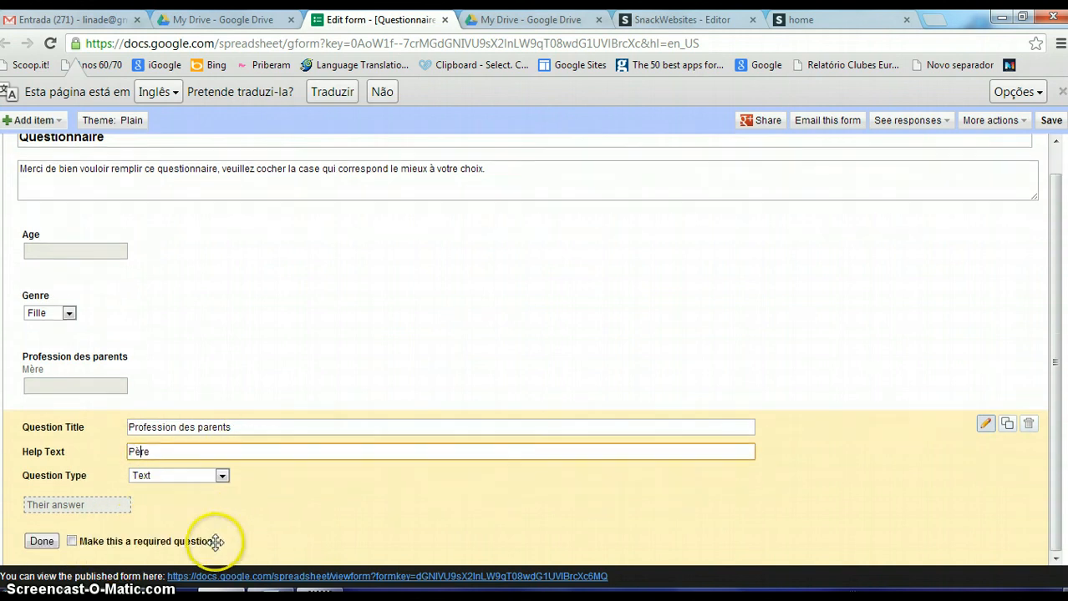
click(42, 542)
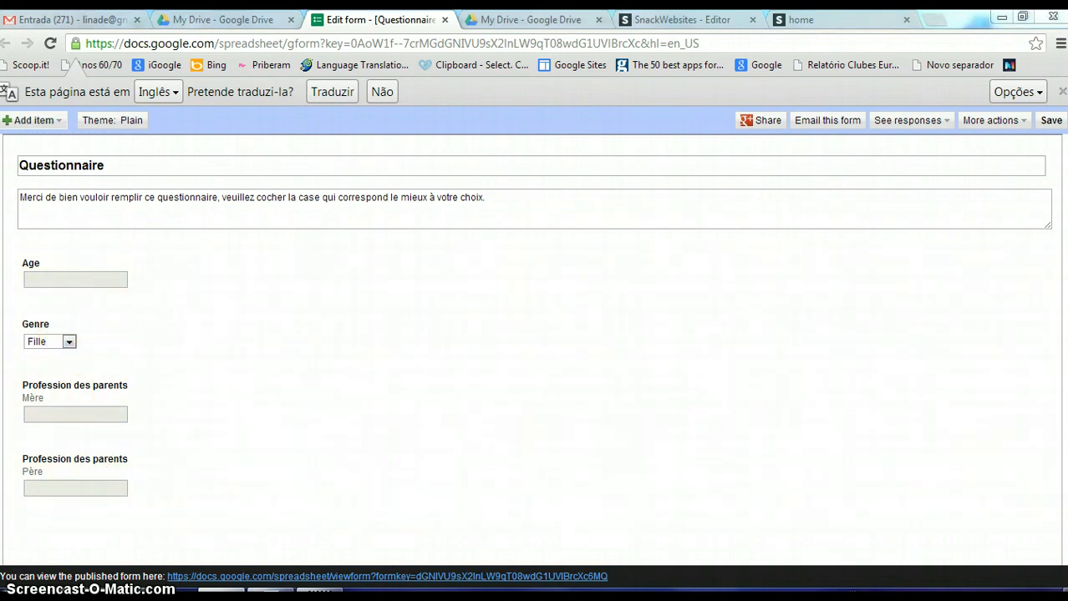
Step: Switch to Word and copy the text of question 4, "En classe, vos profs utilisent pour vous :"
click(270, 596)
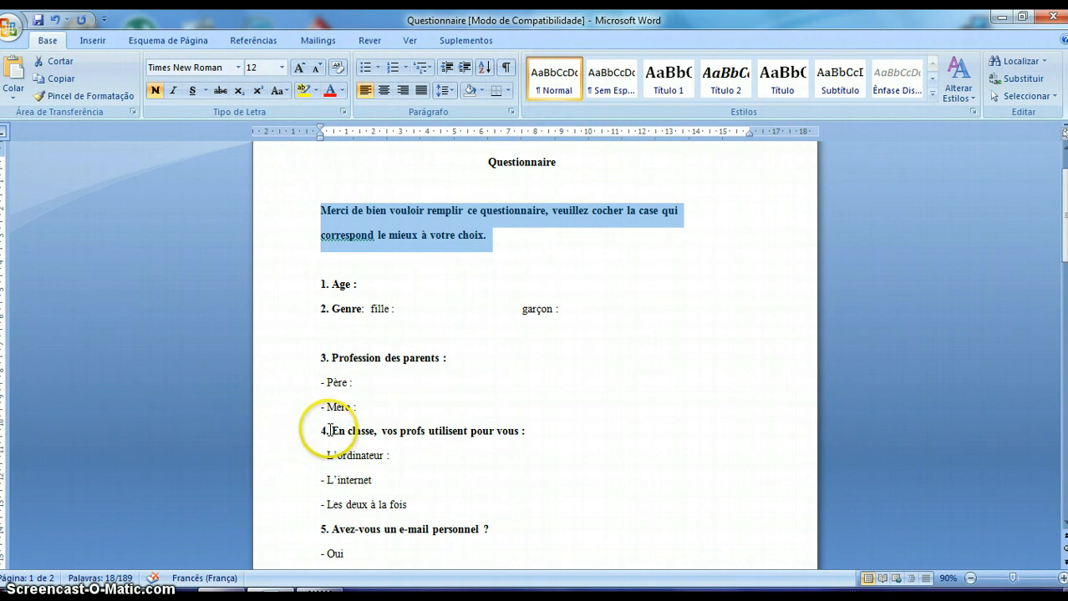
drag(331, 431, 526, 429)
key(ctrl+c)
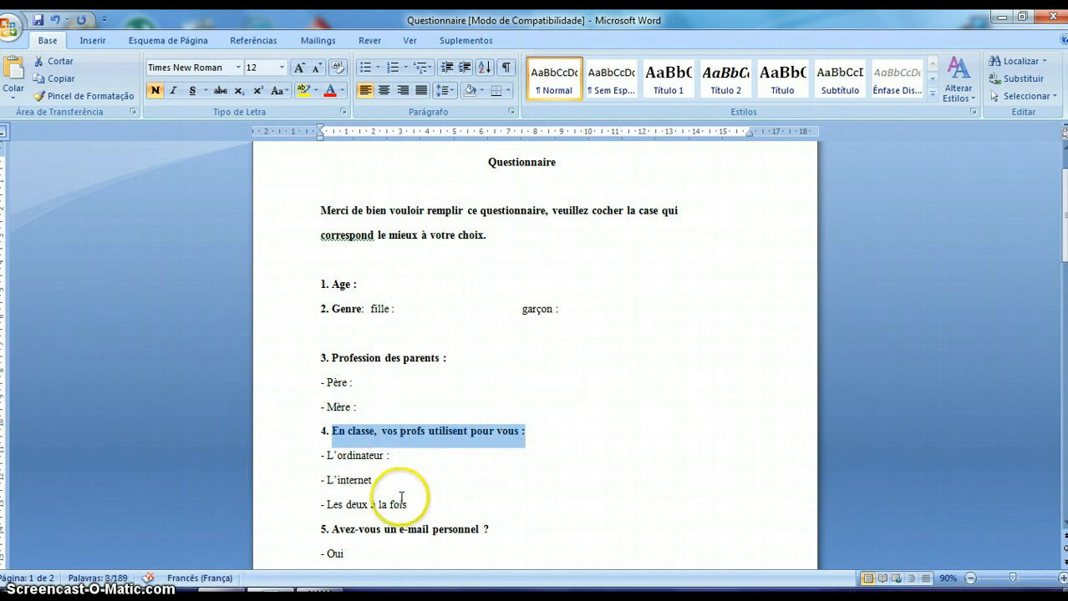
Step: Back in the Google form, duplicate the Père question and replace the copy's title with the copied "En classe, vos profs utilisent pour vous :"
click(270, 595)
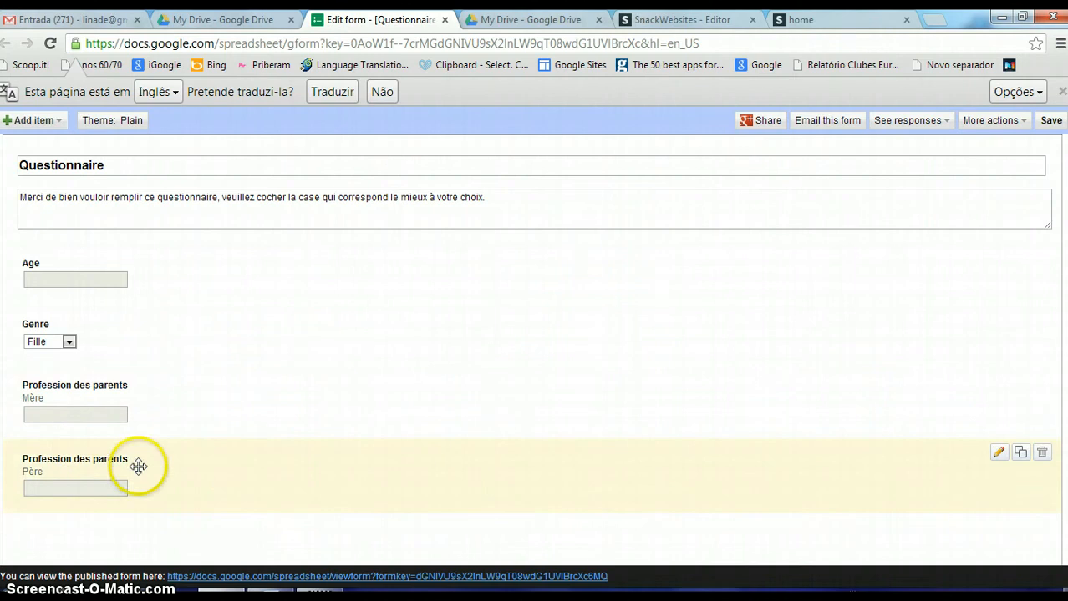
click(1019, 453)
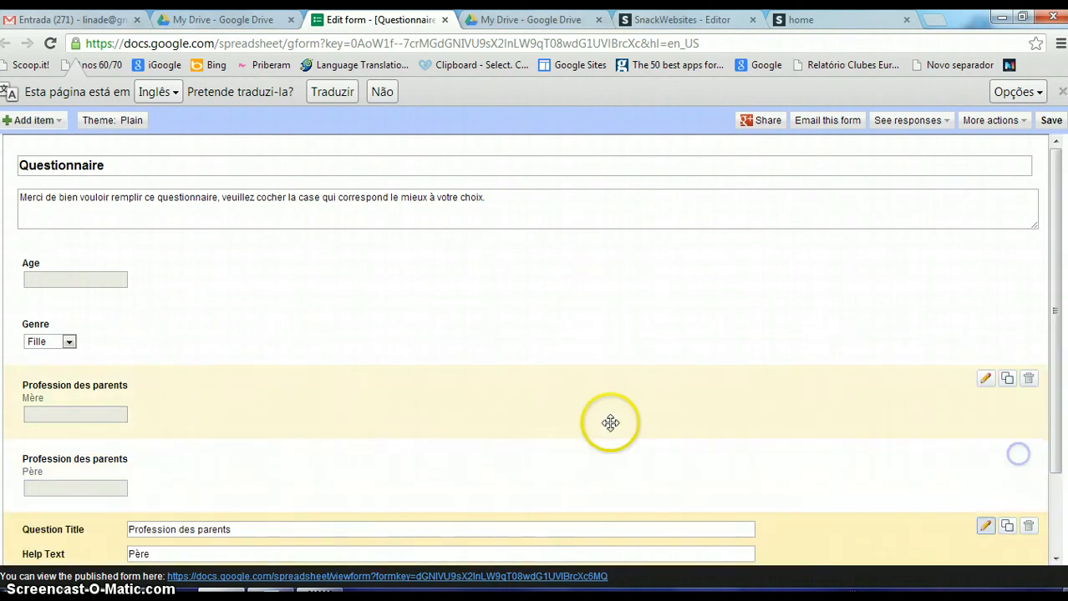
click(240, 426)
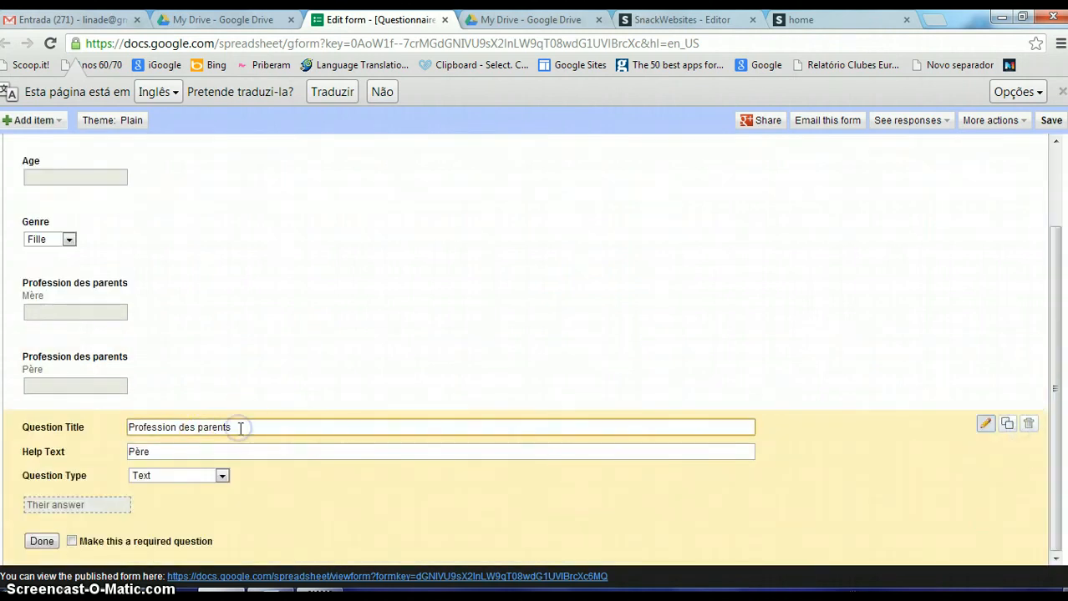
key(BackSpace)
key(BackSpace)
key(BackSpace)
key(BackSpace)
key(BackSpace)
key(BackSpace)
key(BackSpace)
key(BackSpace)
key(BackSpace)
key(BackSpace)
key(BackSpace)
key(BackSpace)
key(BackSpace)
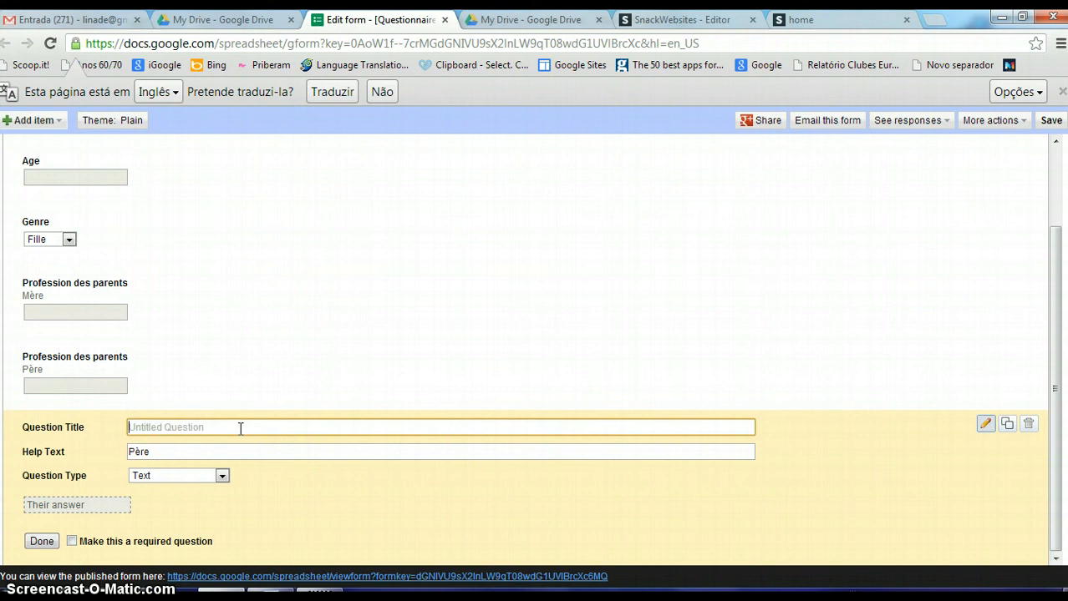
key(ctrl+v)
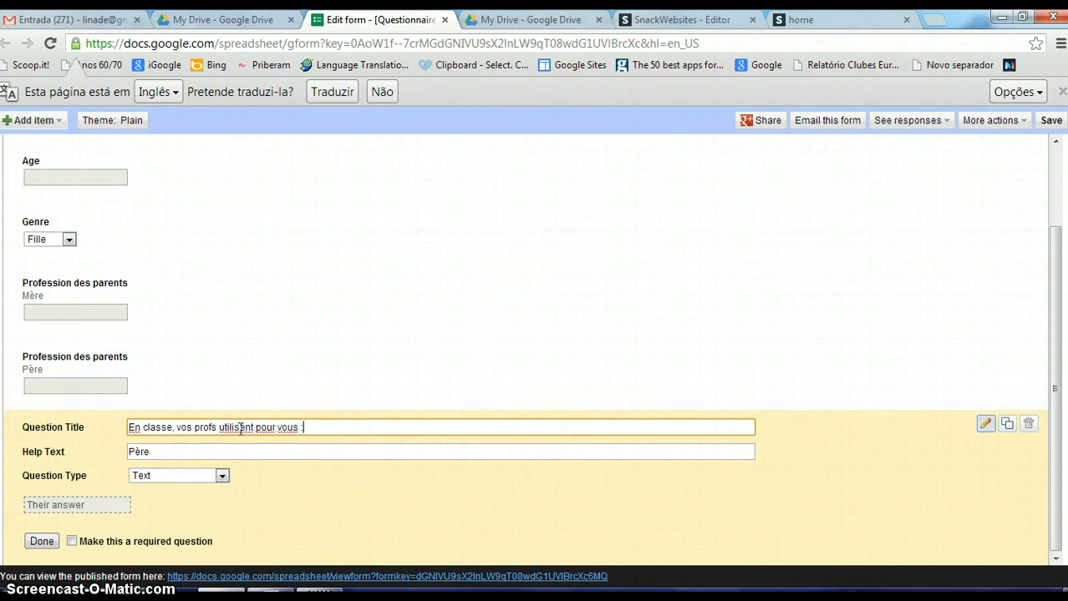
Step: Make the "En classe" question Multiple choice with the options Ordinateur, Internet and Les deux, and finish editing it
click(221, 477)
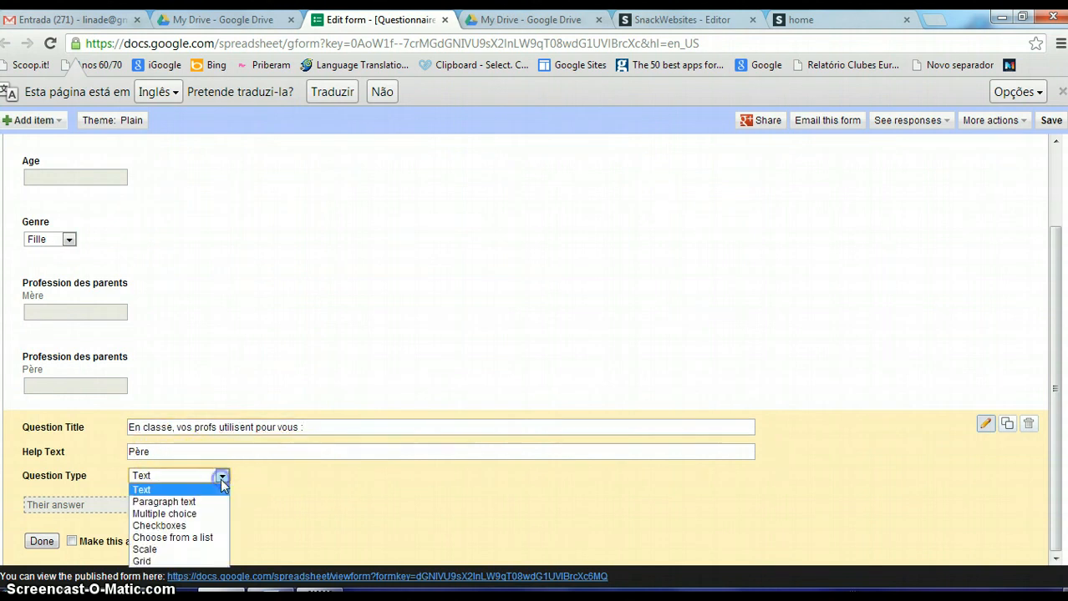
click(168, 515)
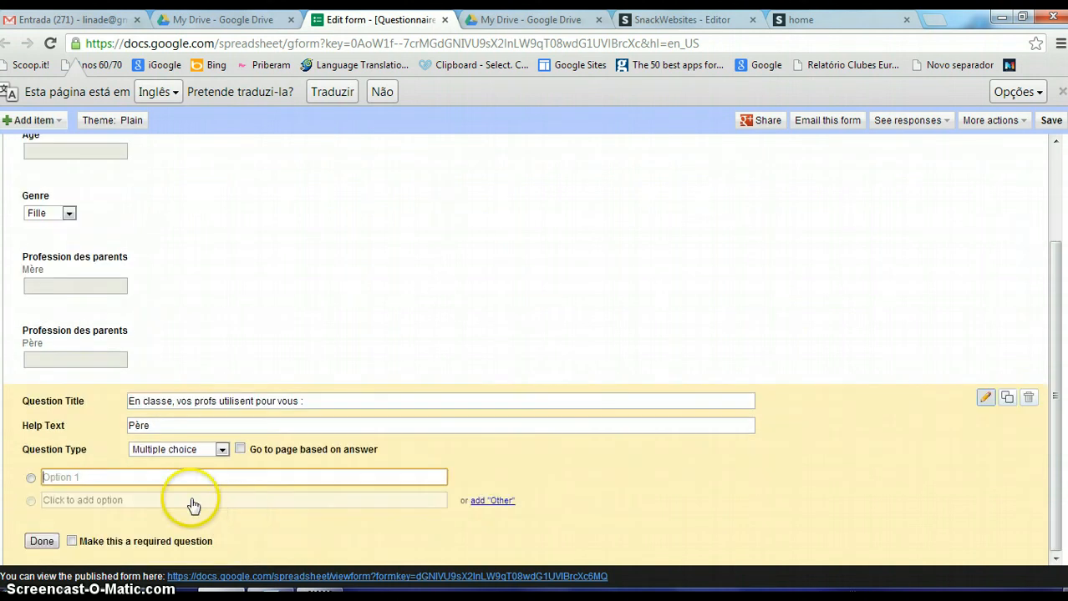
click(138, 477)
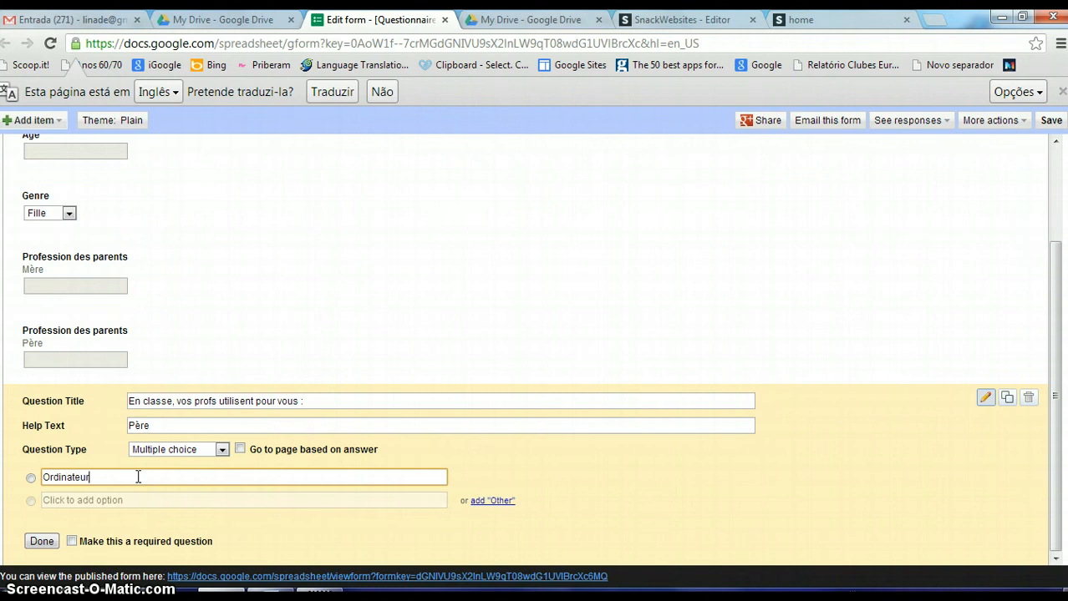
click(130, 500)
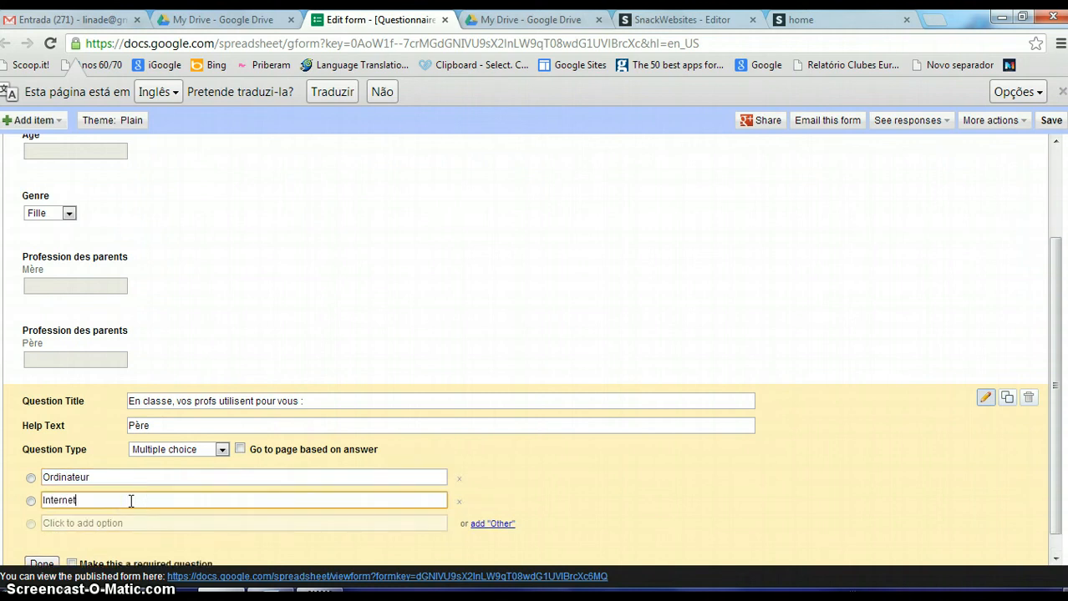
scroll(131, 501, down, 1)
click(125, 500)
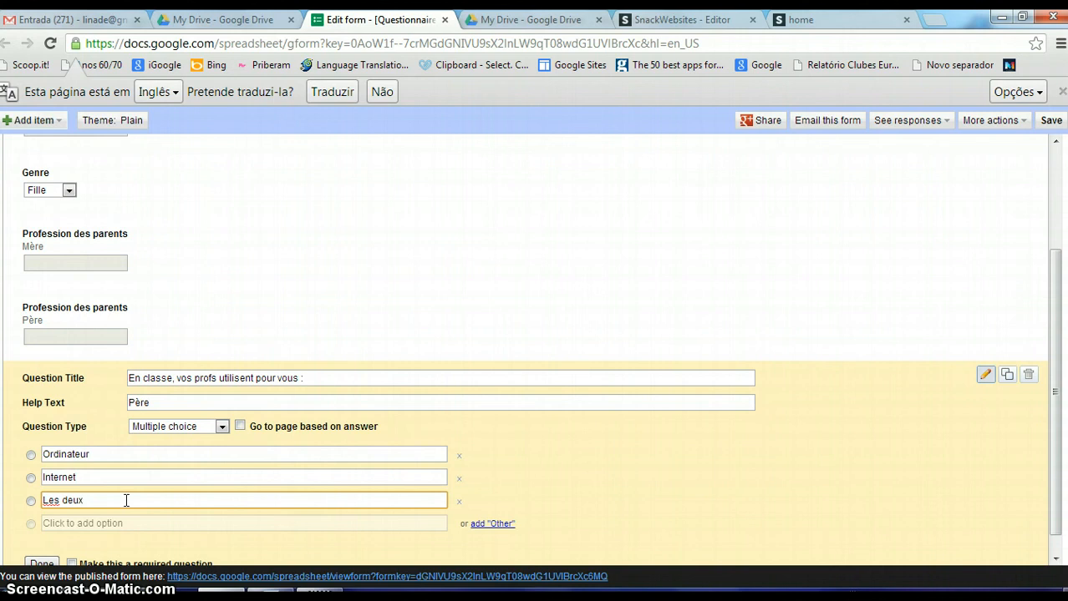
scroll(126, 500, down, 1)
click(39, 542)
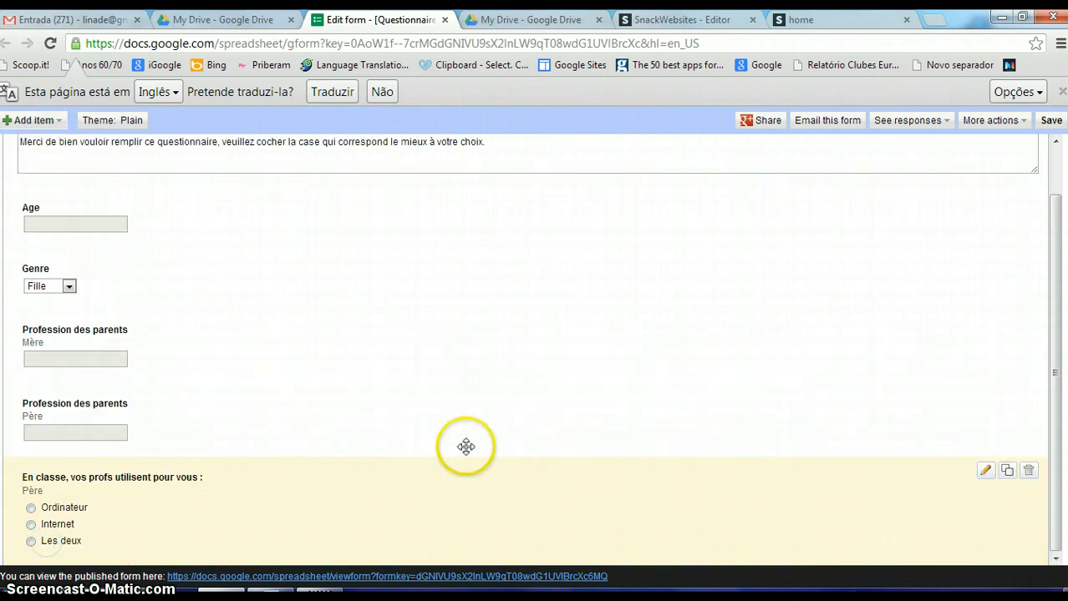
Step: Switch to Word and copy the text of question 5, "Avez-vous un e-mail personnel ?"
click(319, 592)
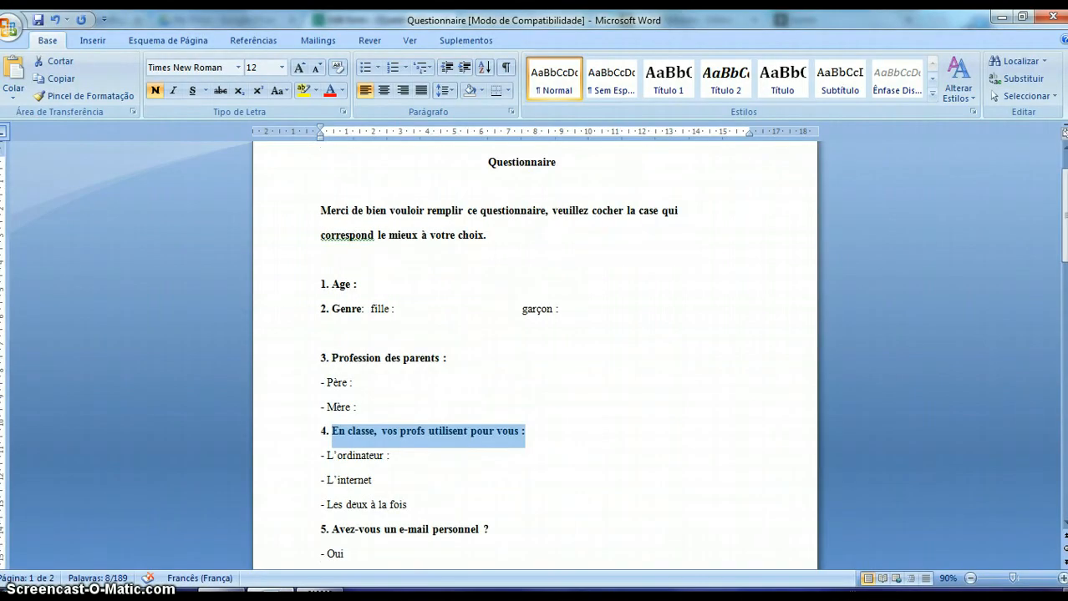
scroll(500, 458, down, 3)
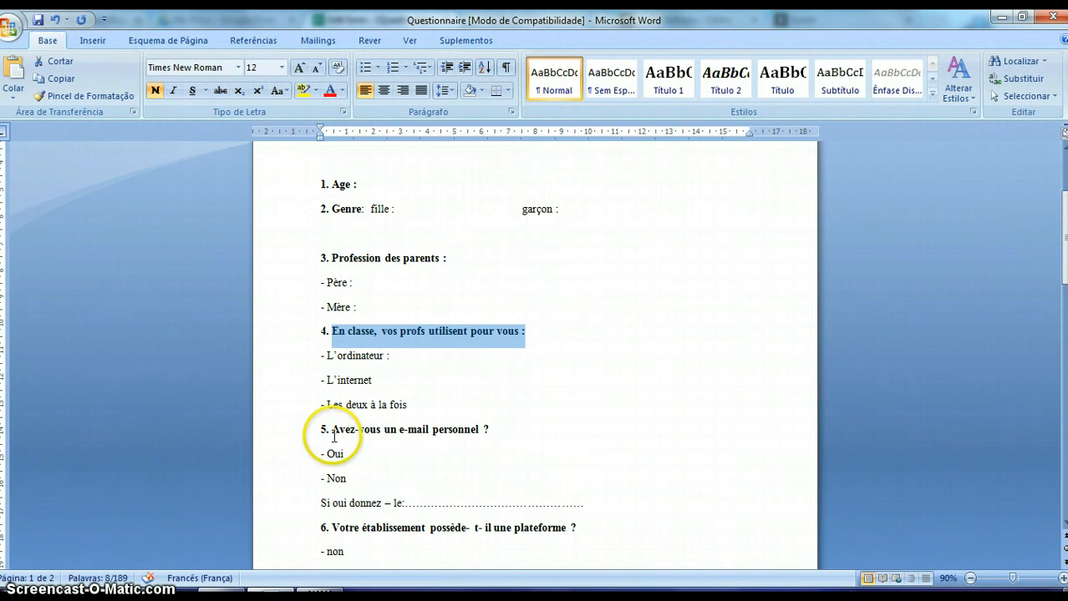
drag(332, 430, 496, 434)
key(ctrl+c)
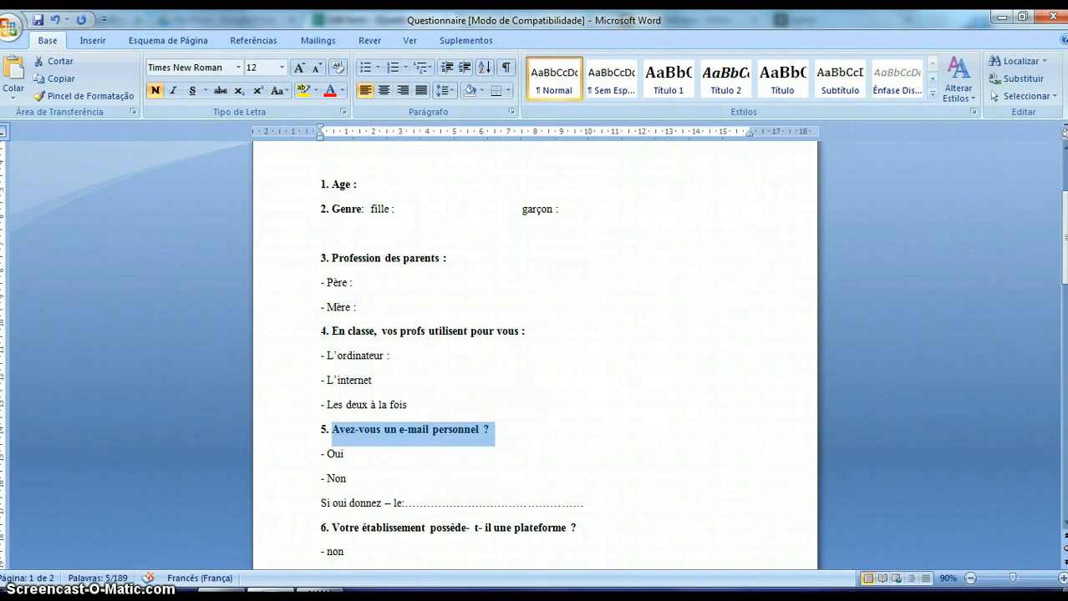
Step: Back in the Google form, duplicate the "En classe" question and replace the copy's title with the copied "Avez-vous un e-mail personnel ?"
click(221, 592)
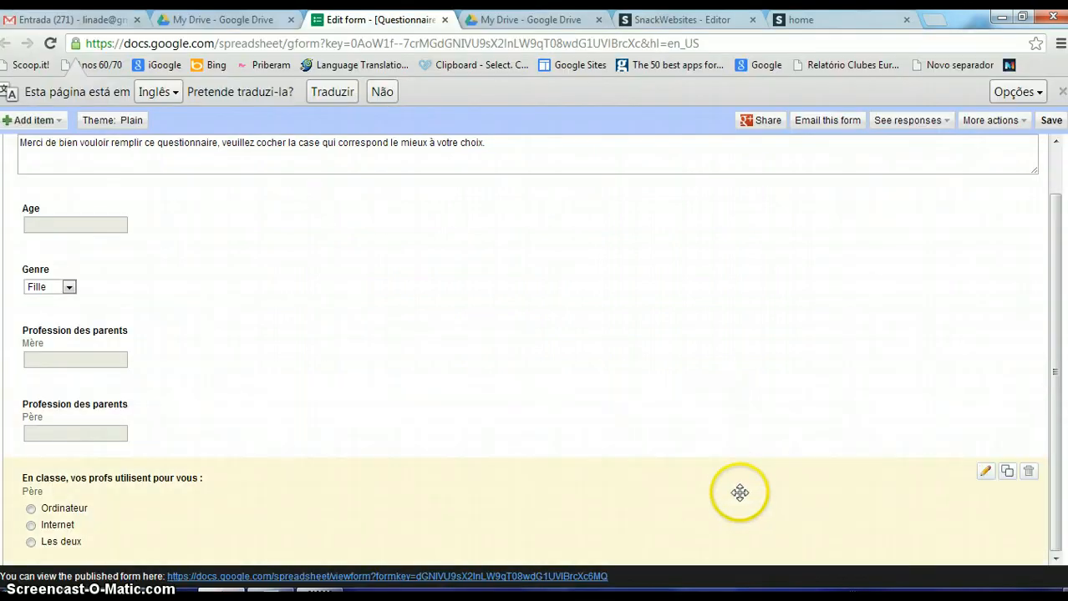
click(1007, 472)
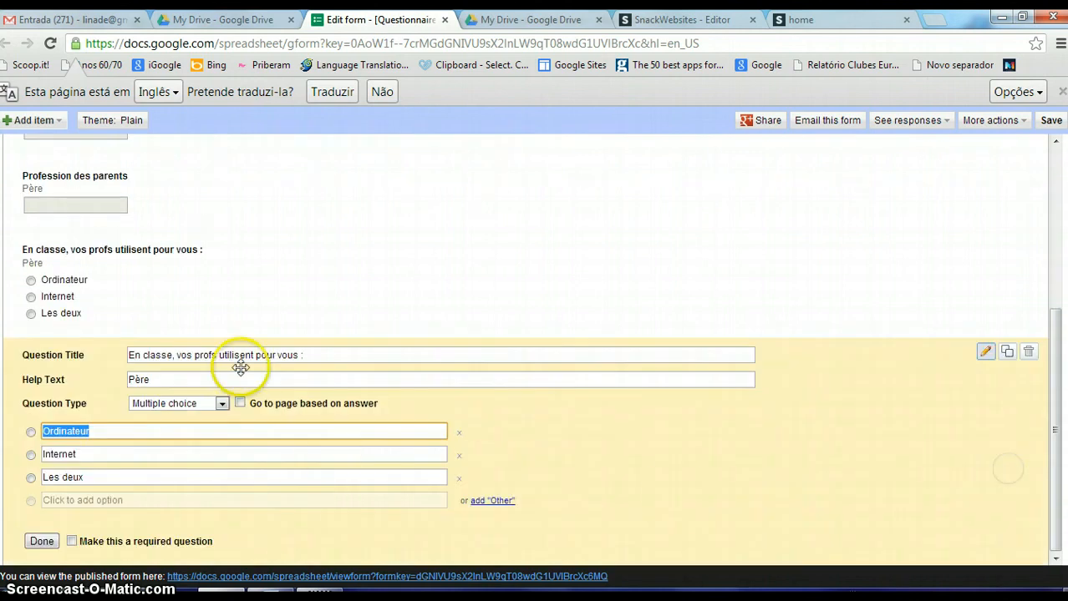
click(331, 361)
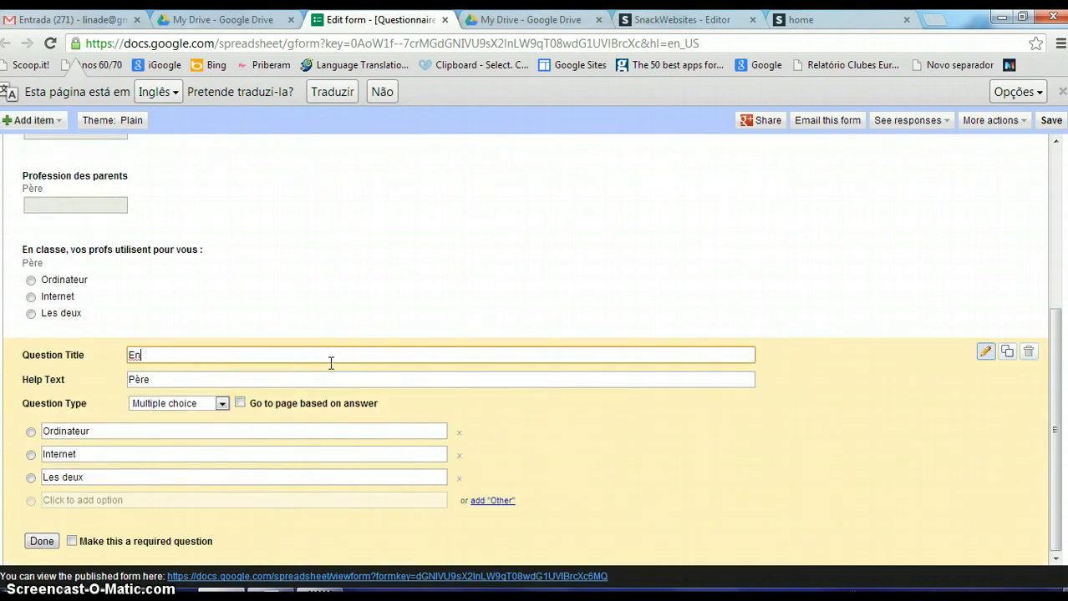
key(ctrl+v)
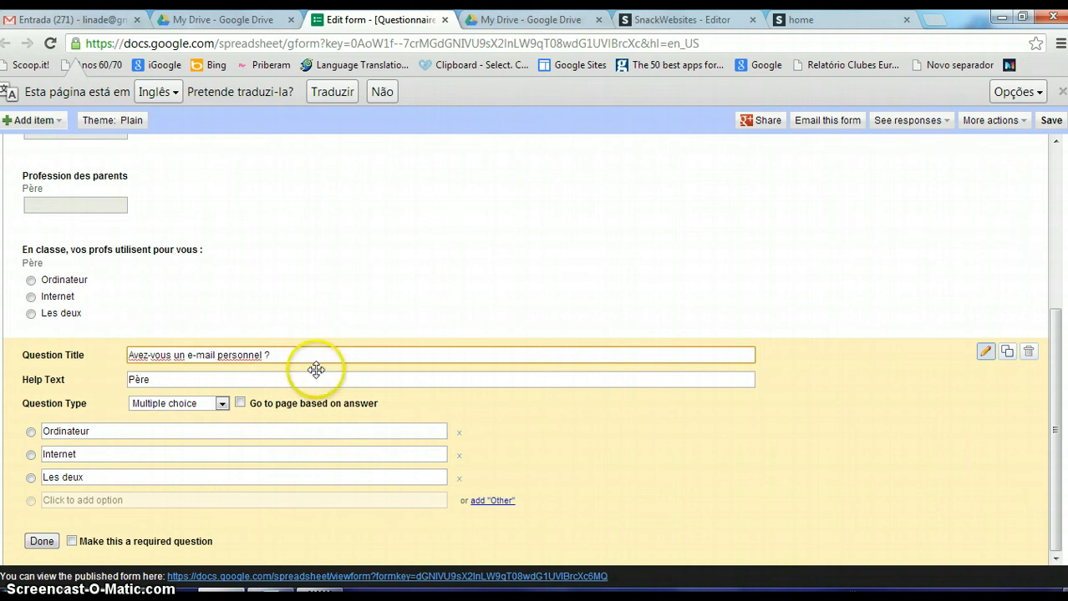
Step: Following Word, keep the e-mail question as Multiple choice, set its options to Oui and Non, delete "Les deux" and finish editing it
click(270, 595)
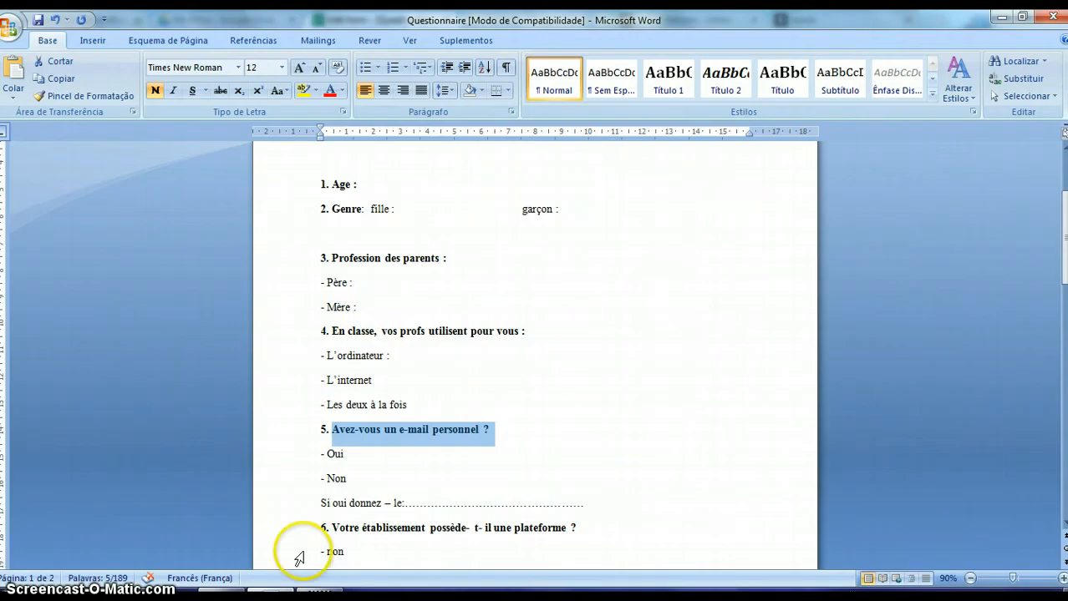
click(220, 595)
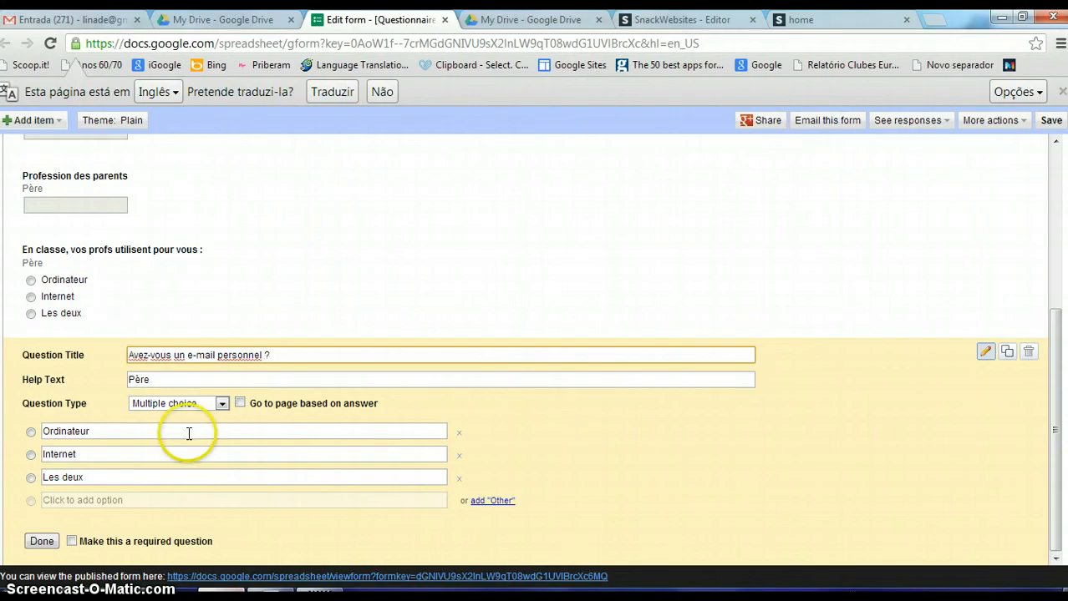
click(221, 403)
click(185, 443)
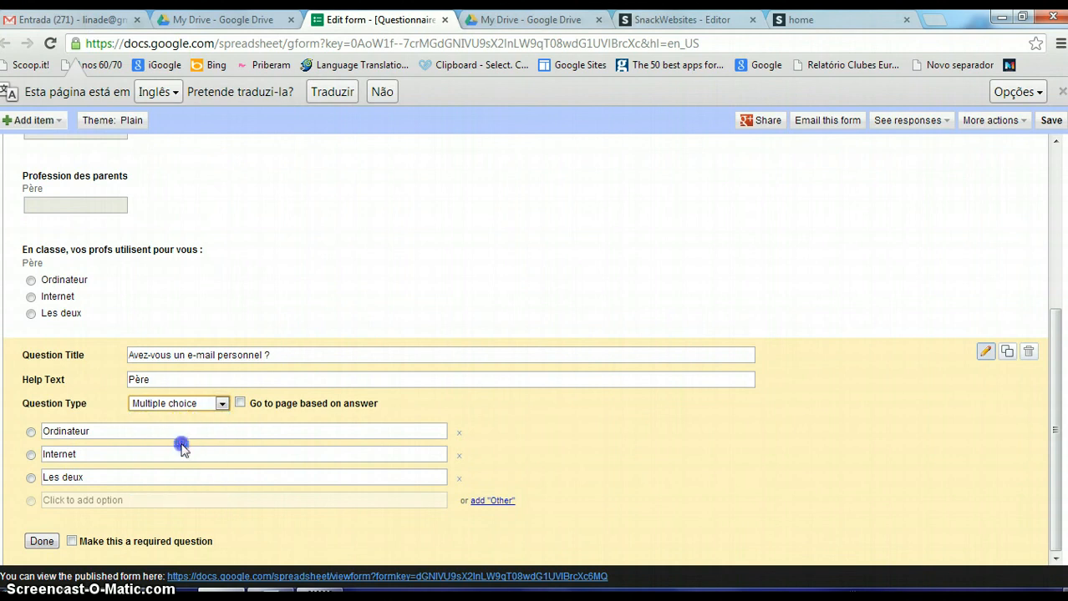
click(148, 432)
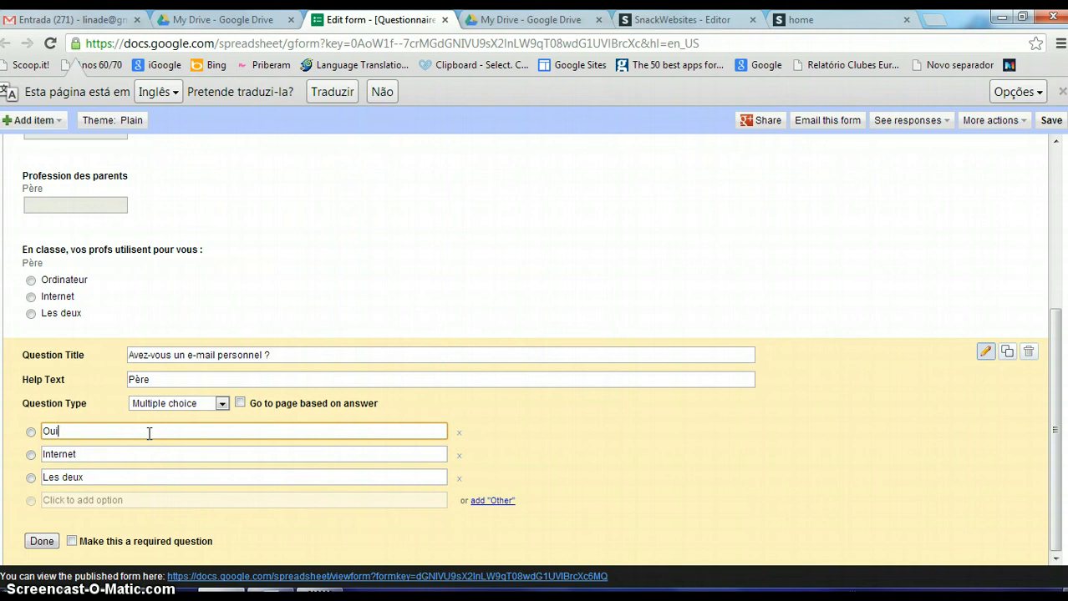
click(139, 455)
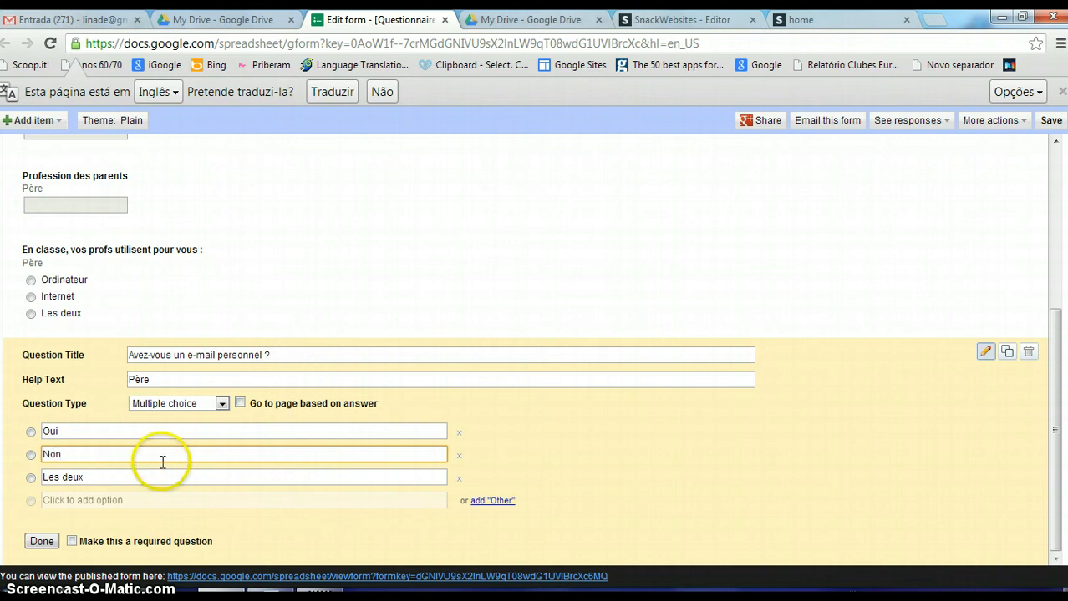
click(458, 481)
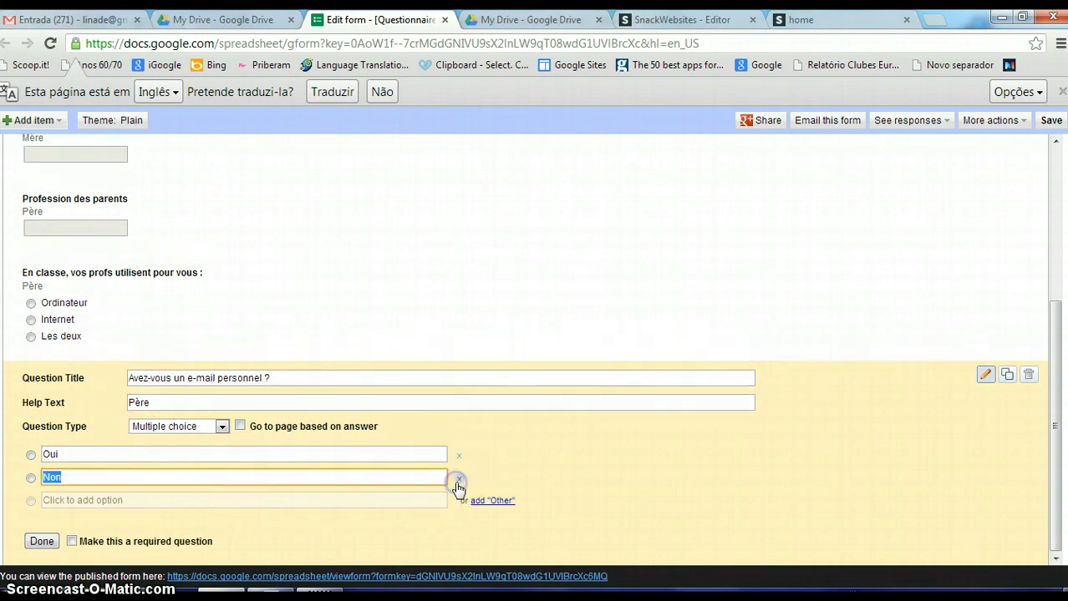
click(42, 542)
Step: Switch to Word and copy the line "Si oui donnez – le:" with its dots, under question 5
click(287, 596)
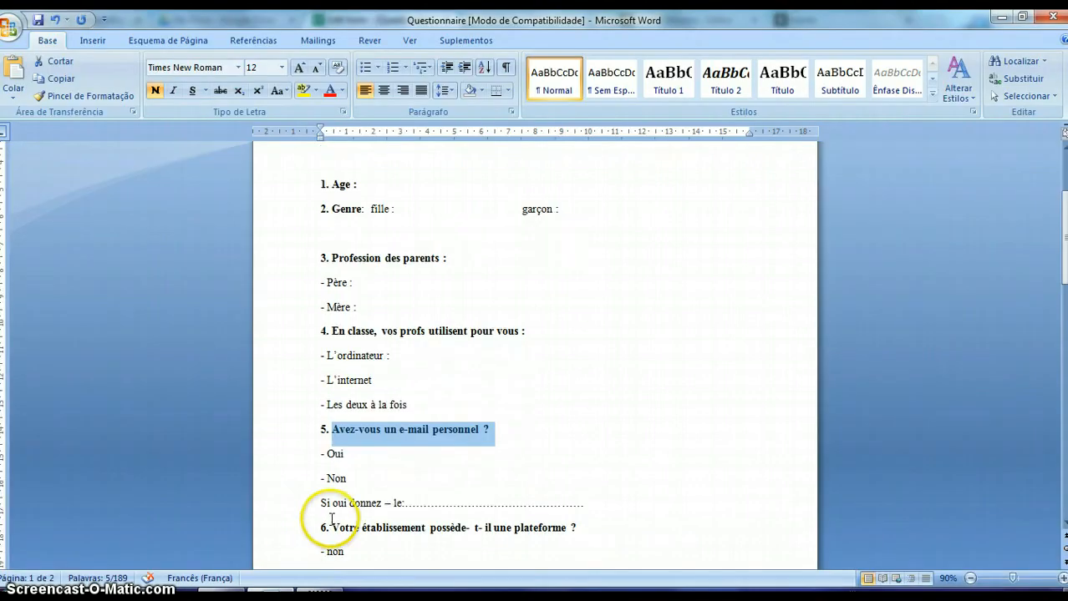
scroll(333, 518, down, 2)
scroll(333, 520, down, 1)
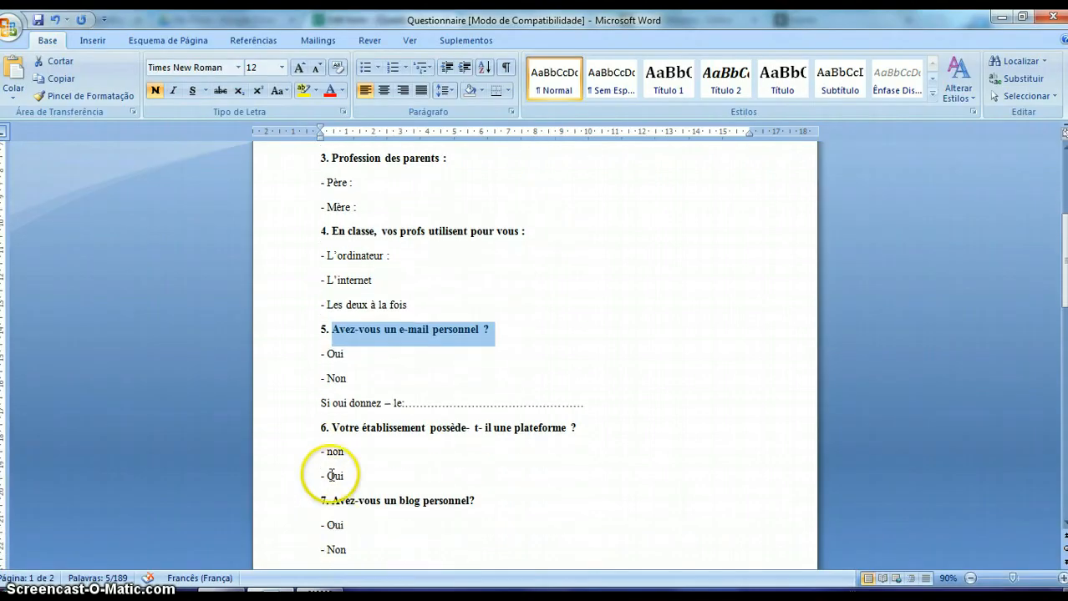
click(317, 403)
drag(316, 403, 445, 403)
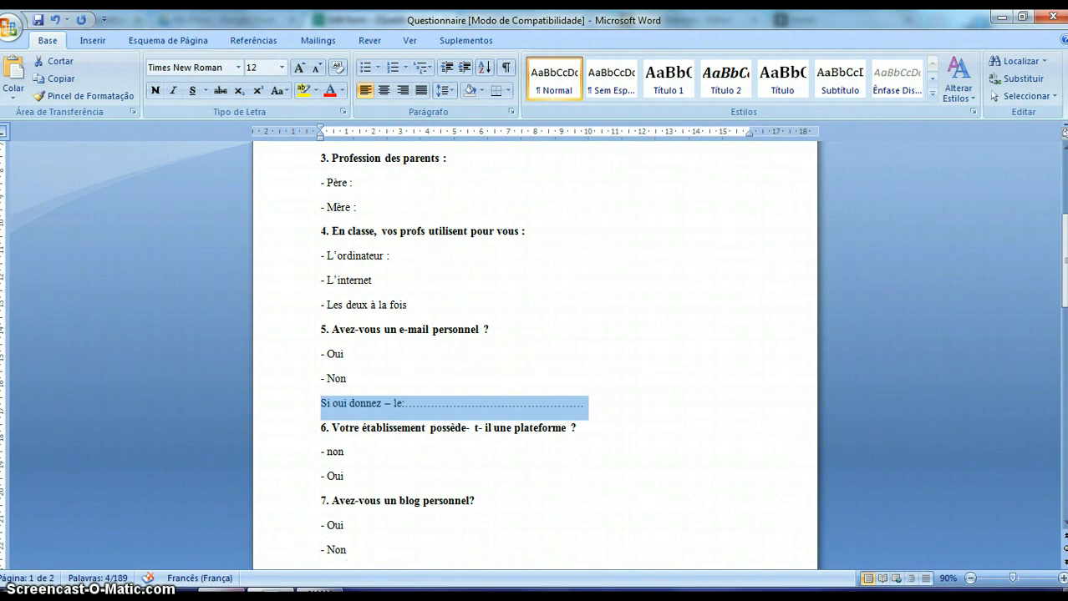
Step: Back in the Google form, duplicate the e-mail question as a Text question, replace its help text with the copied "Si oui donnez – le:" line and finish editing
click(221, 596)
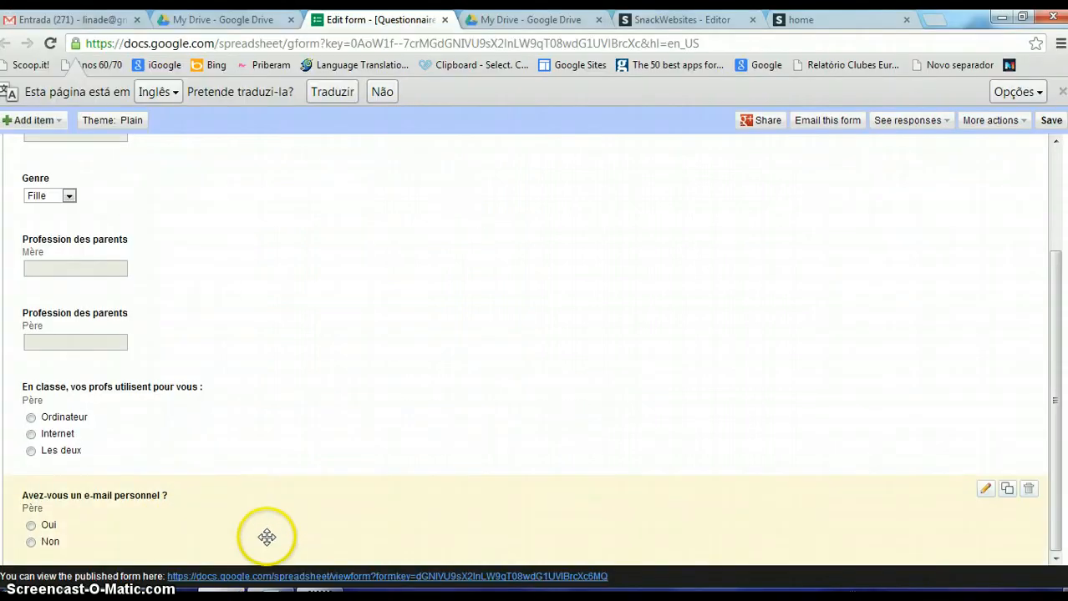
click(1004, 492)
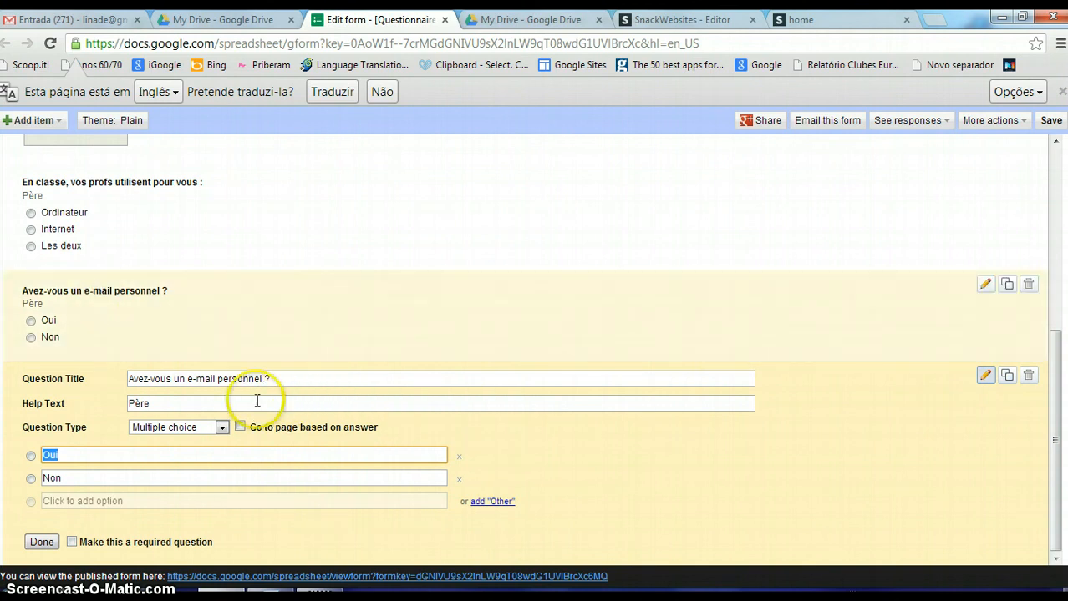
click(167, 404)
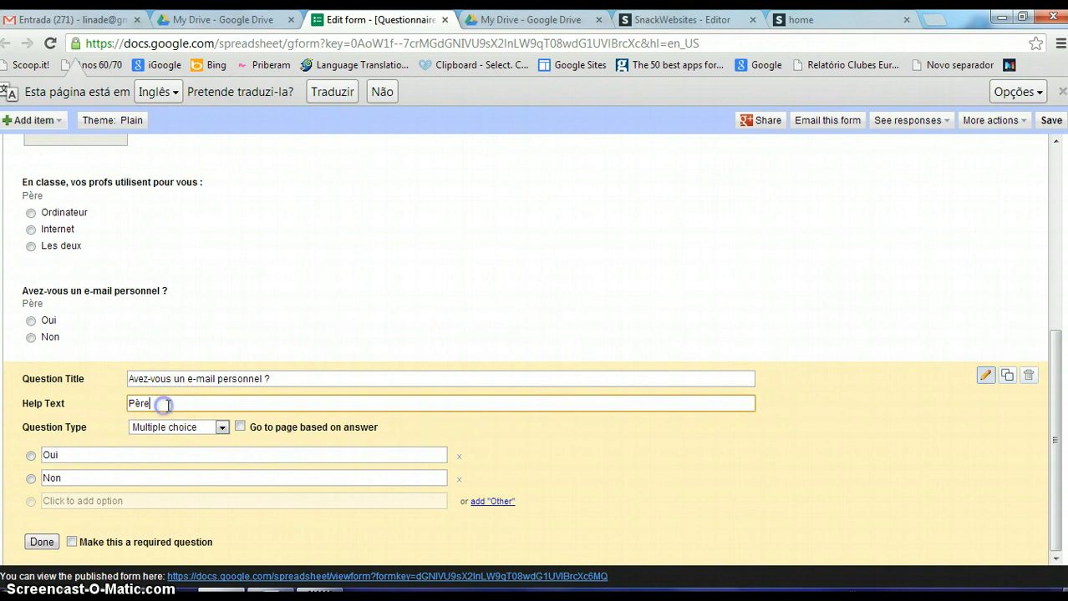
click(221, 426)
click(157, 443)
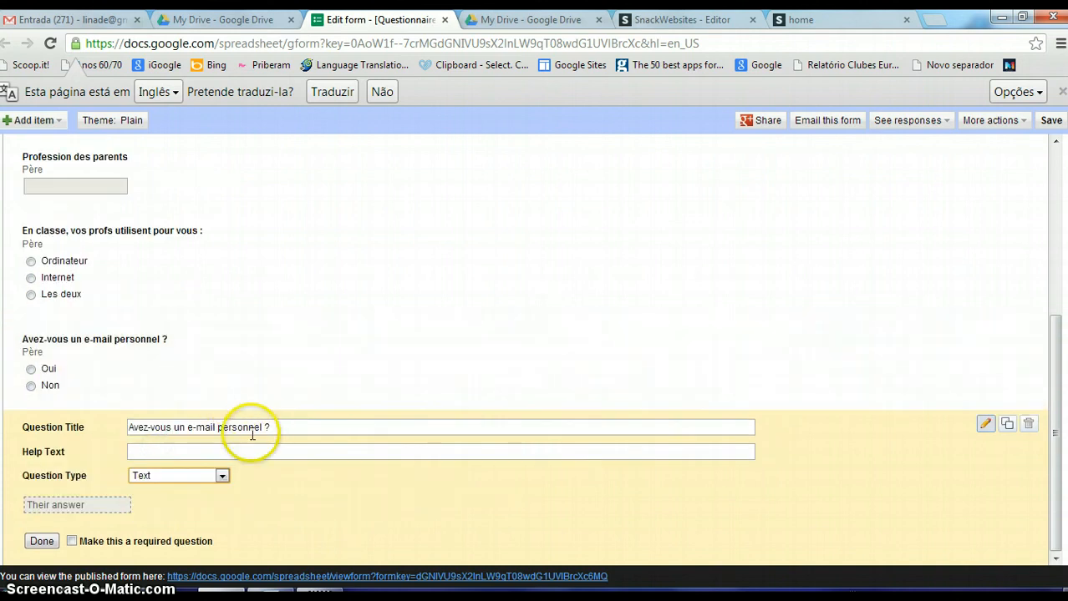
click(201, 452)
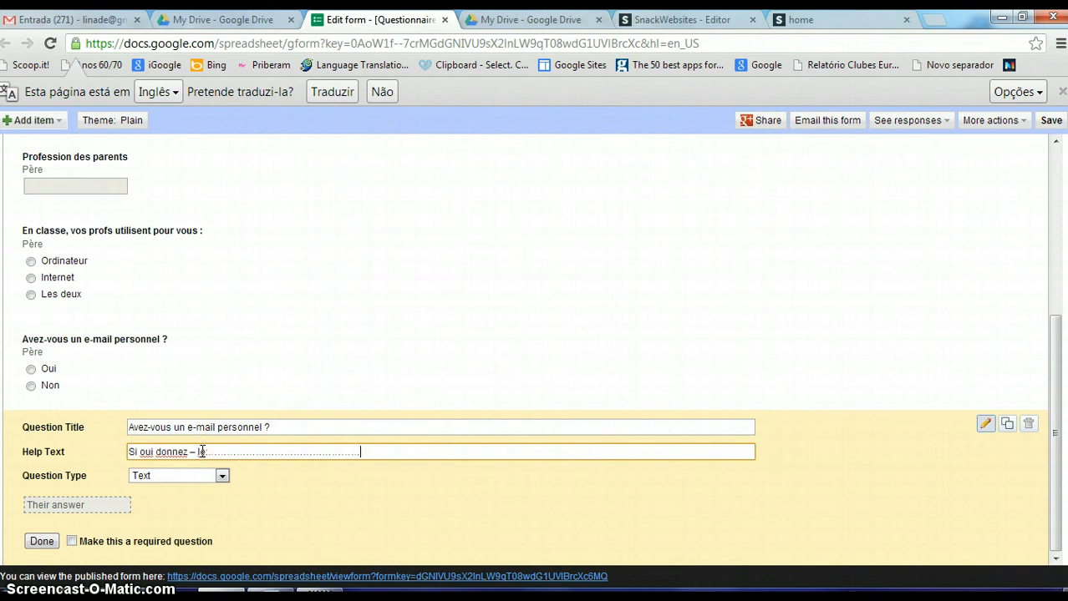
click(42, 542)
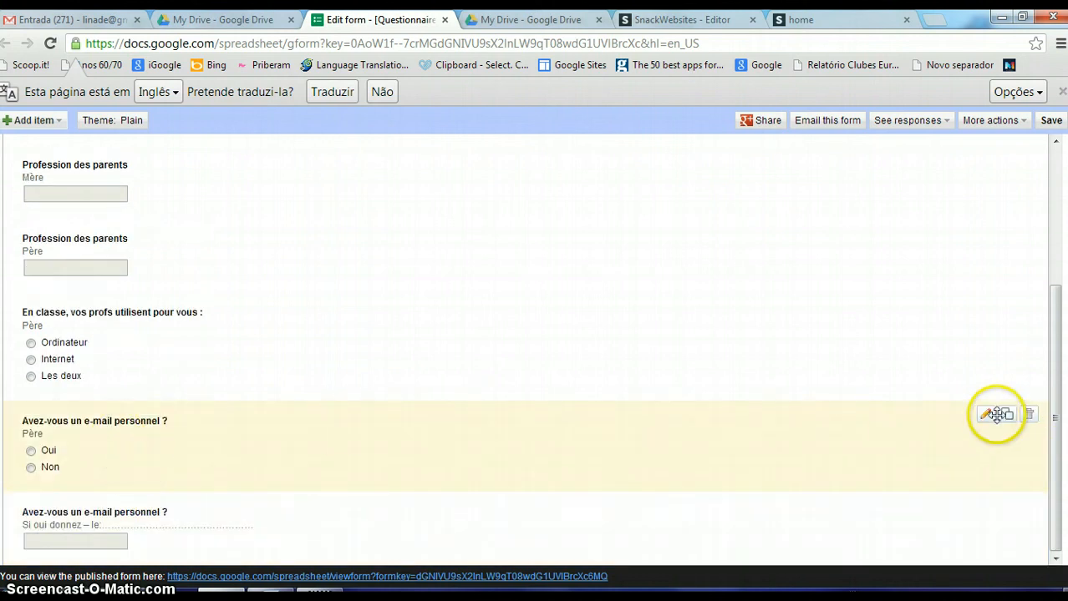
Step: Delete the help text "Père" from the Oui/Non e-mail question and finish editing it
click(983, 417)
click(98, 446)
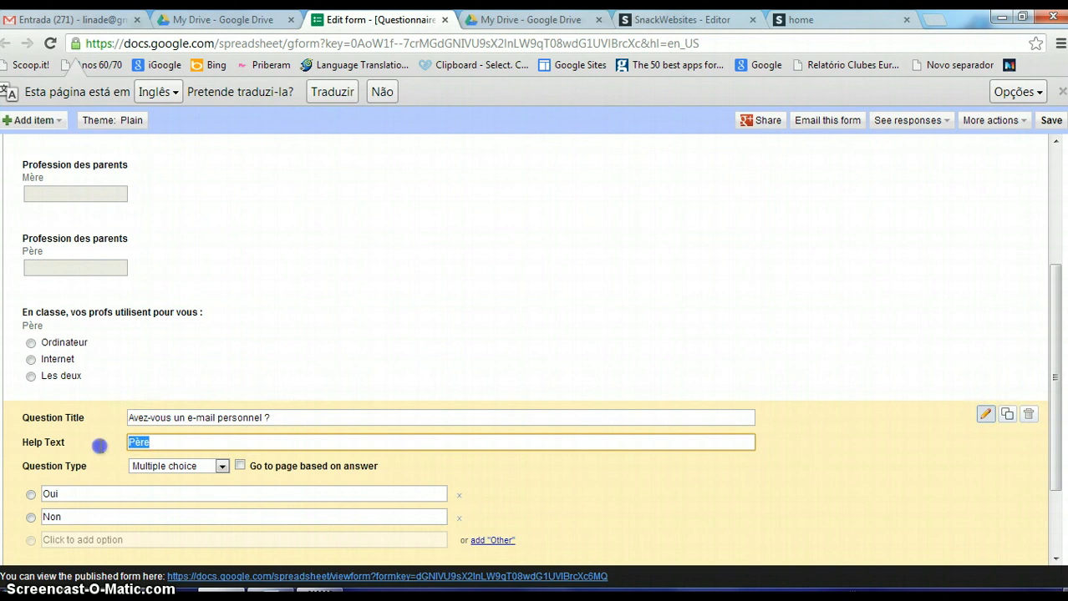
key(BackSpace)
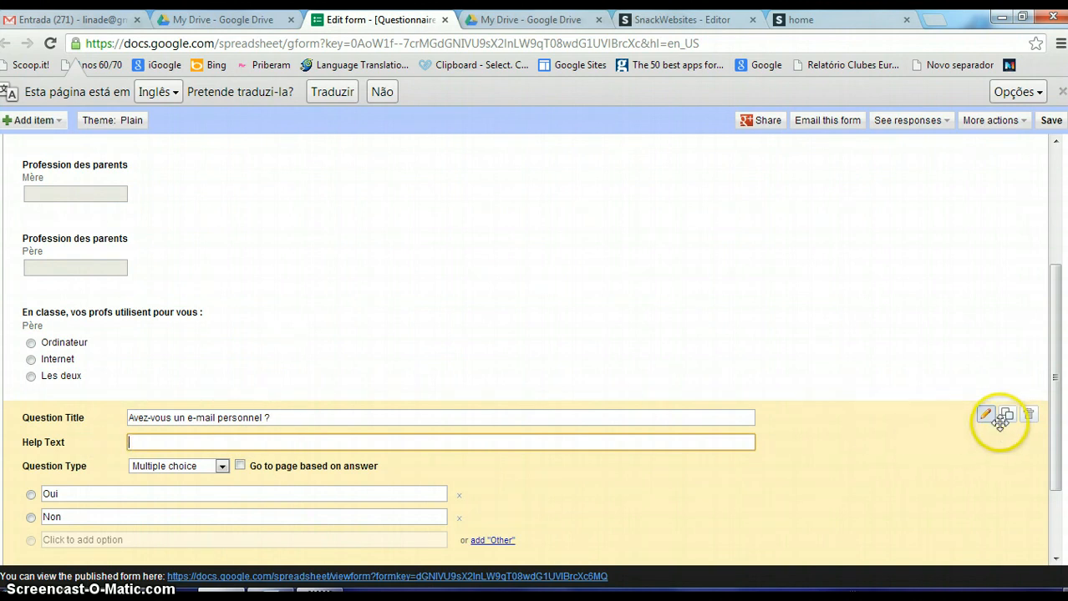
scroll(780, 510, down, 2)
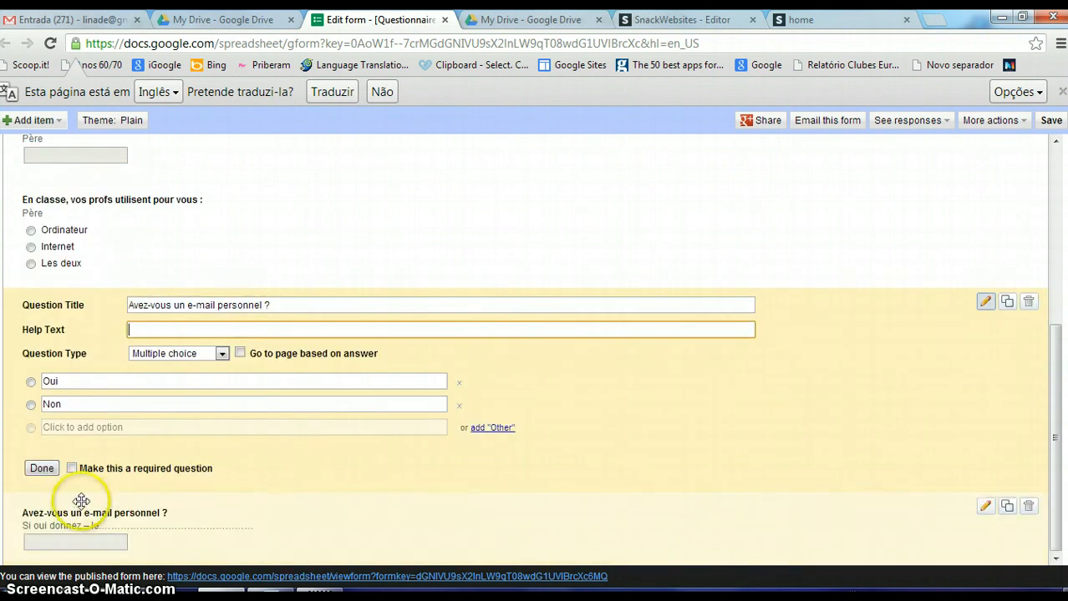
click(44, 468)
Step: Remove the help text "Père" from the "En classe, vos profs utilisent pour vous :" question and finish editing it
scroll(376, 300, up, 2)
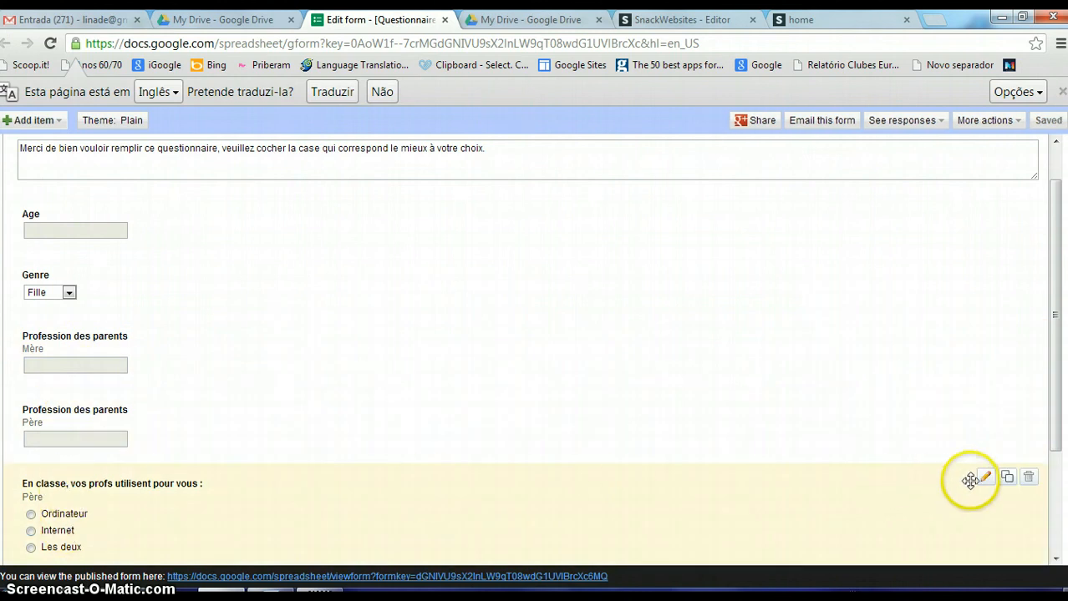
click(986, 482)
click(179, 503)
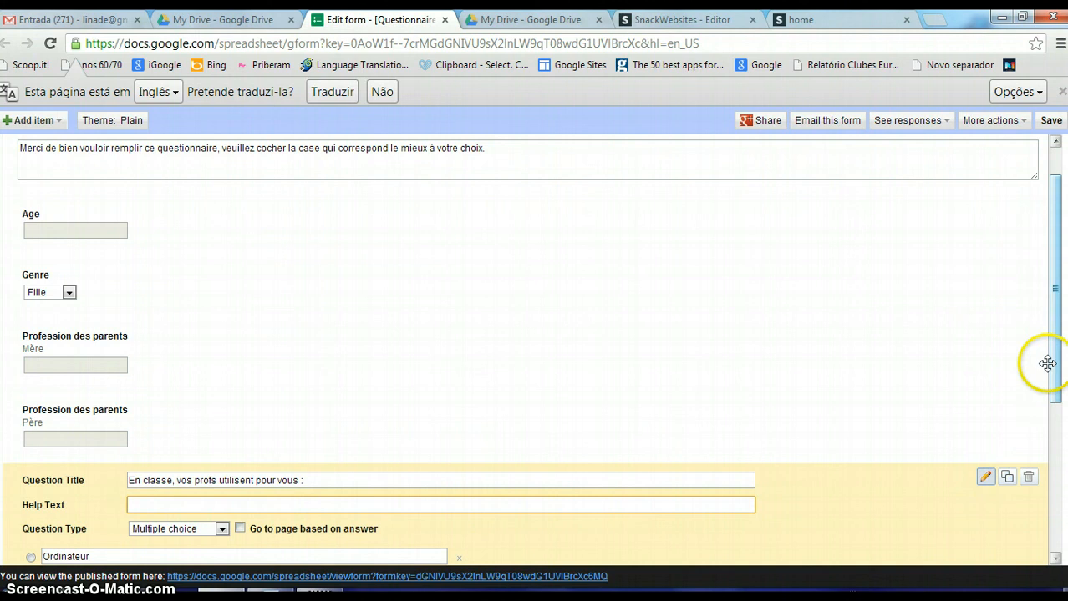
drag(1050, 364, 1033, 455)
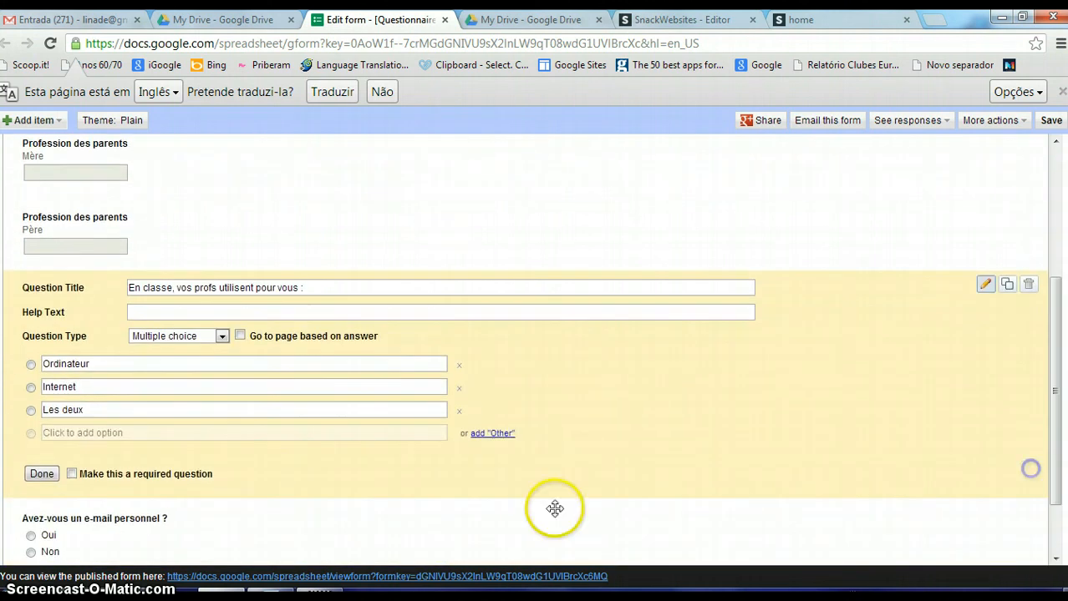
click(46, 471)
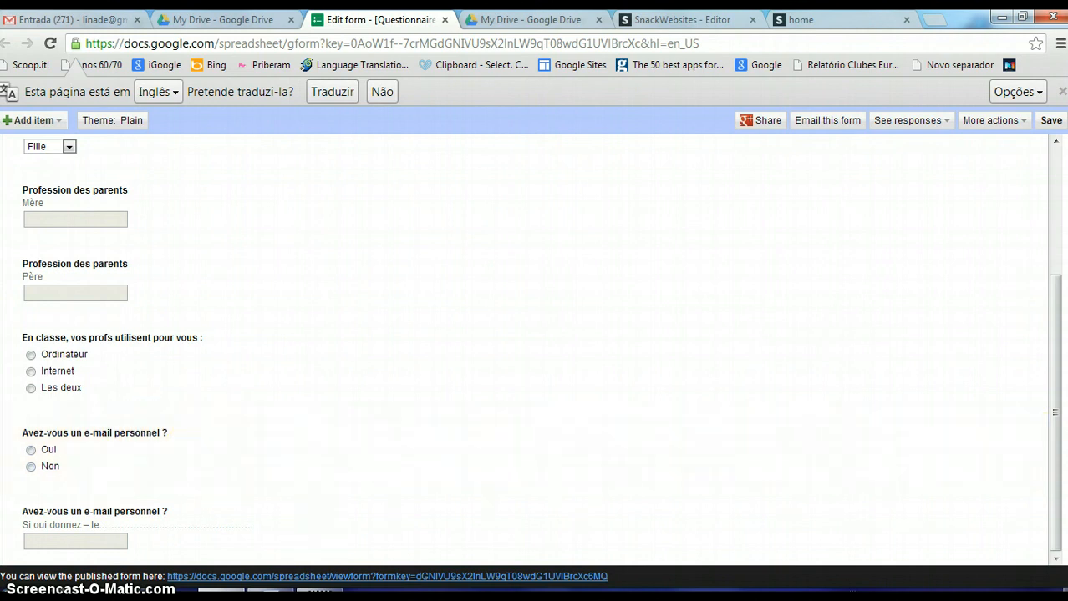
Step: Switch to Word and copy the text of question 7, "Avez-vous un blog personnel?"
click(222, 594)
scroll(386, 487, down, 3)
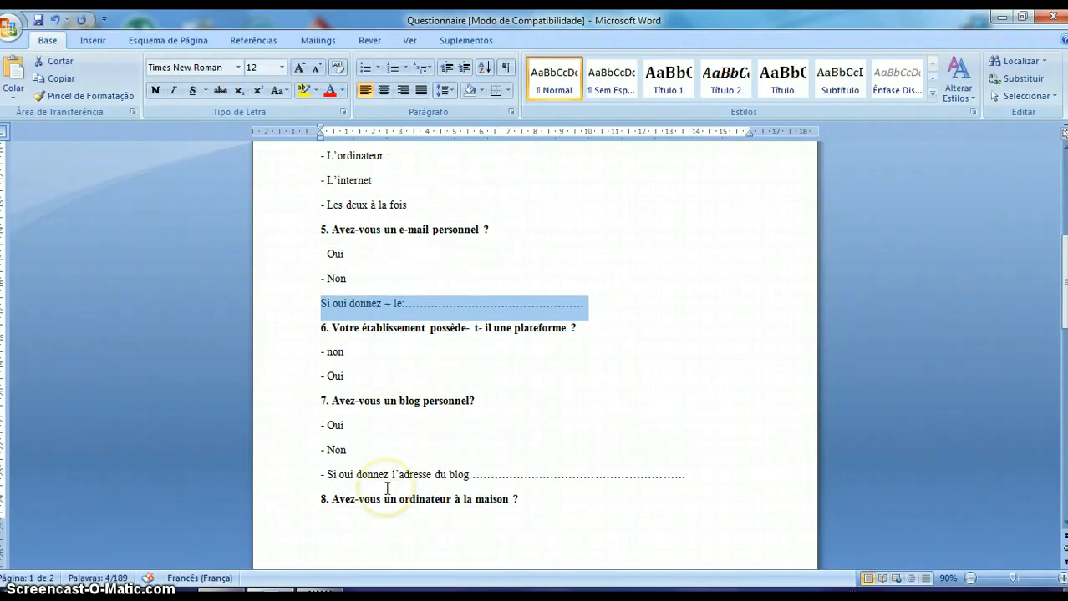
drag(331, 401, 496, 405)
key(ctrl+c)
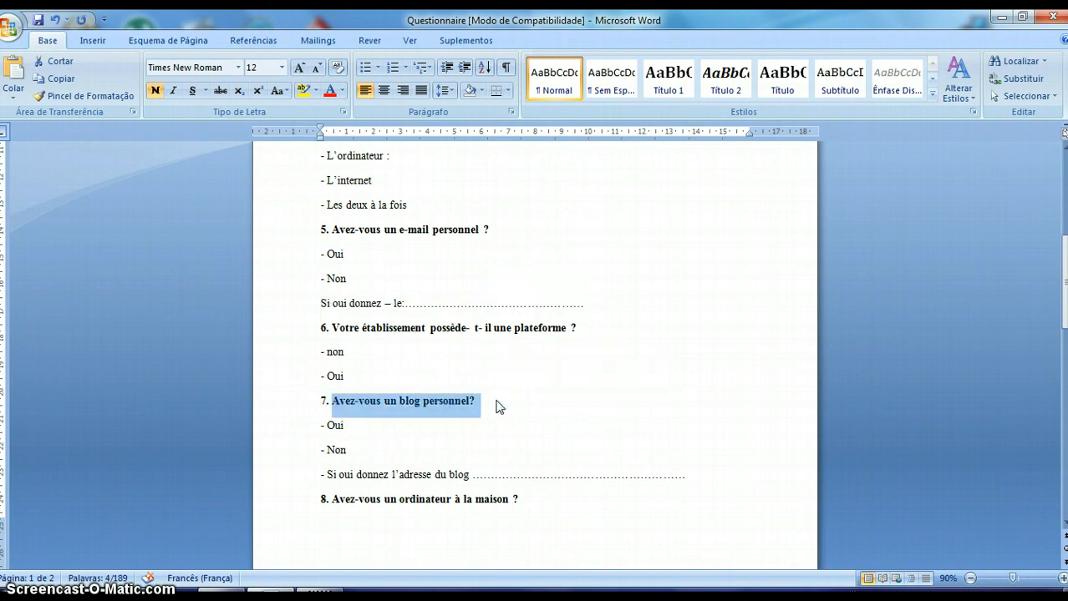
Step: Back in the Google form, duplicate the e-mail text question and replace the copy's title with the copied "Avez-vous un blog personnel?"
click(222, 595)
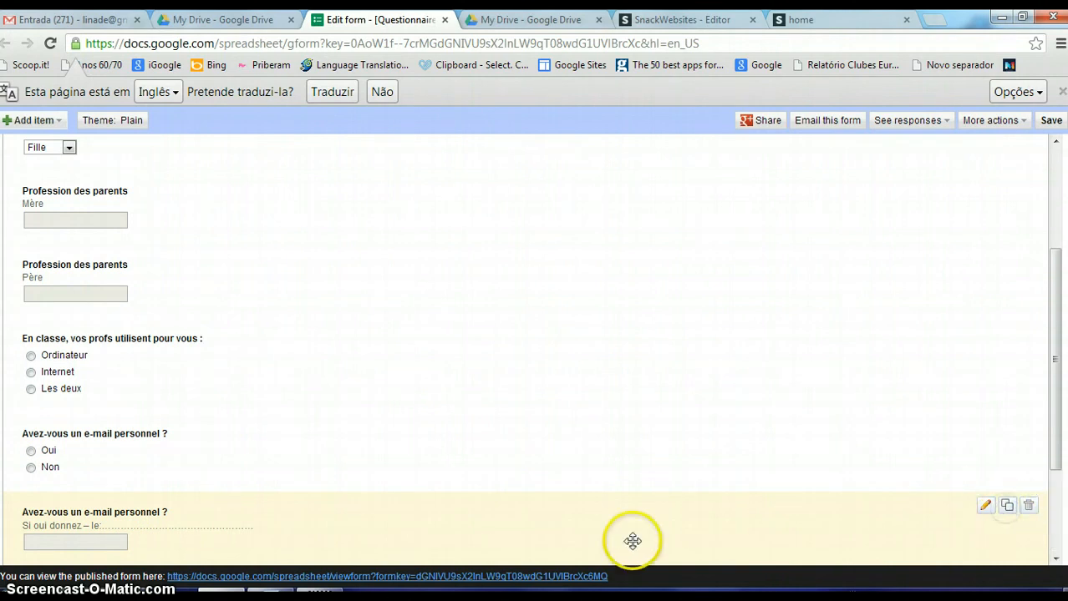
click(464, 550)
click(284, 423)
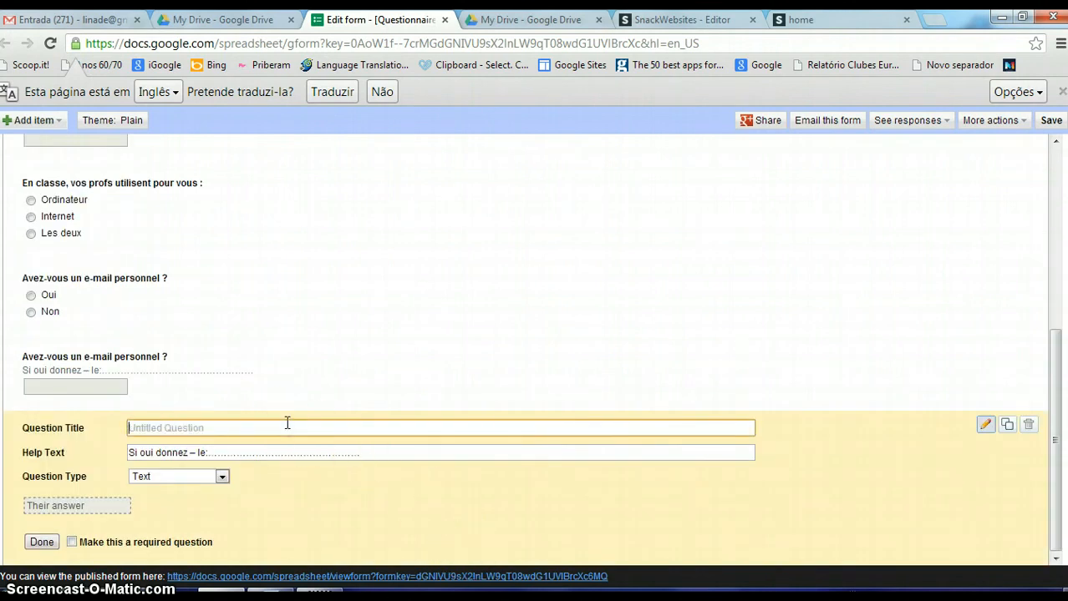
key(ctrl+v)
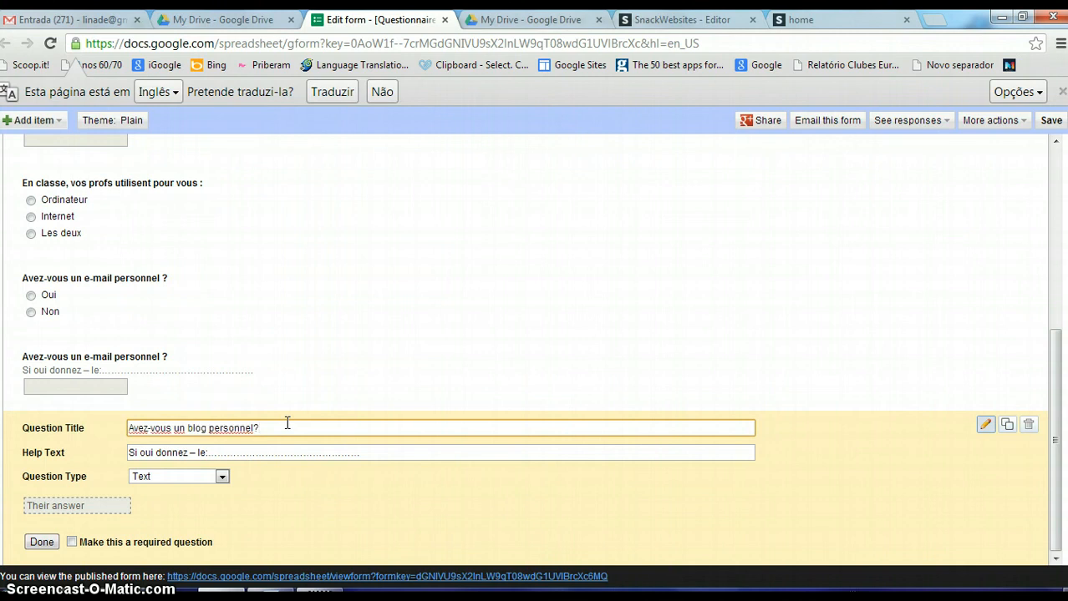
Step: Change the blog question's type to Multiple choice and clear its "Si oui donnez – le:" help text
click(221, 477)
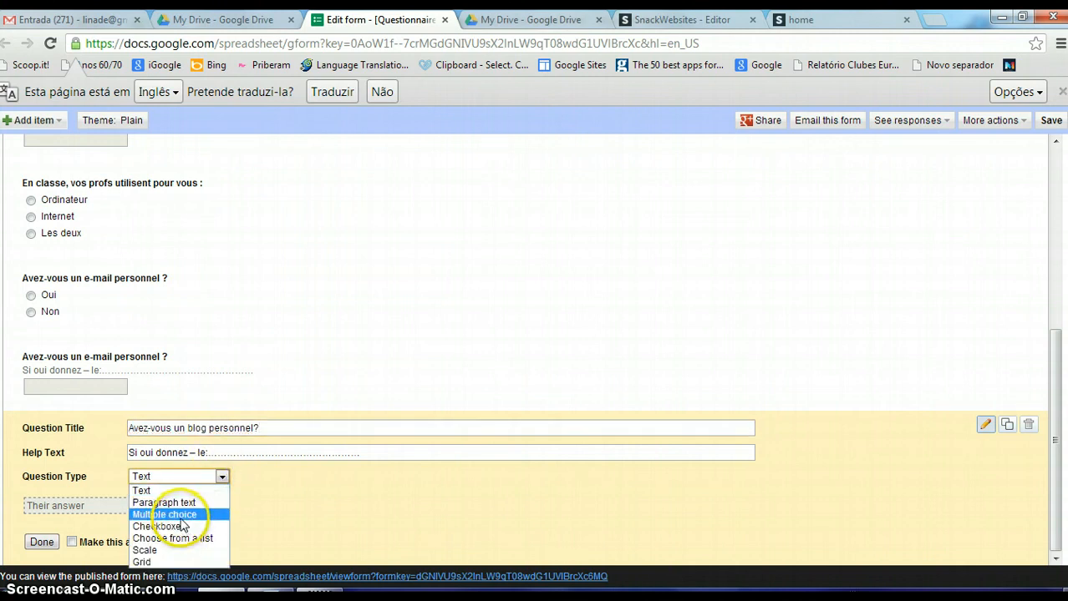
click(191, 516)
click(228, 479)
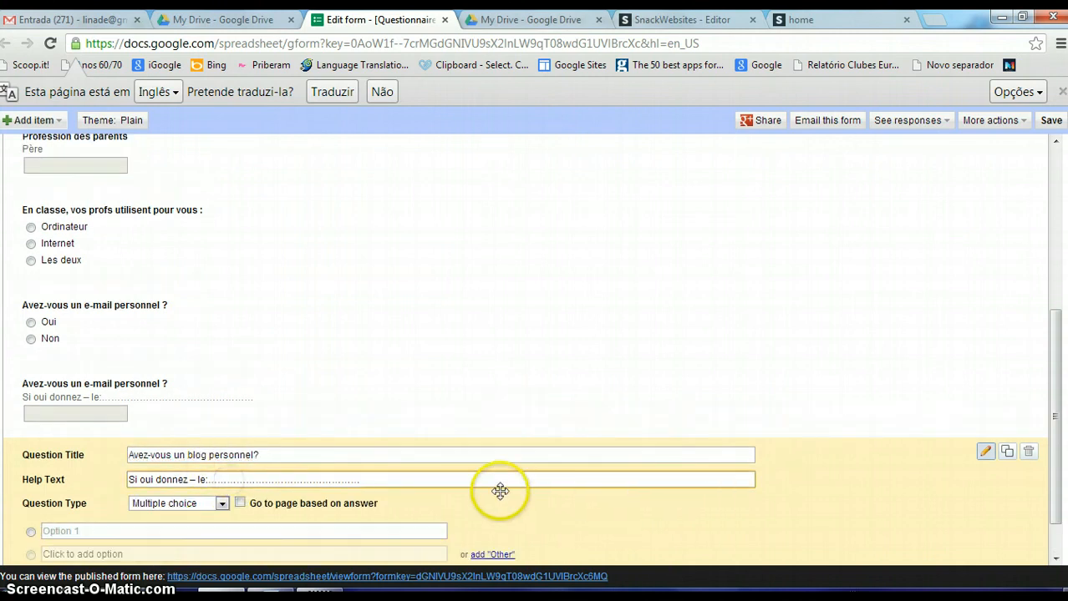
drag(361, 480, 25, 455)
key(BackSpace)
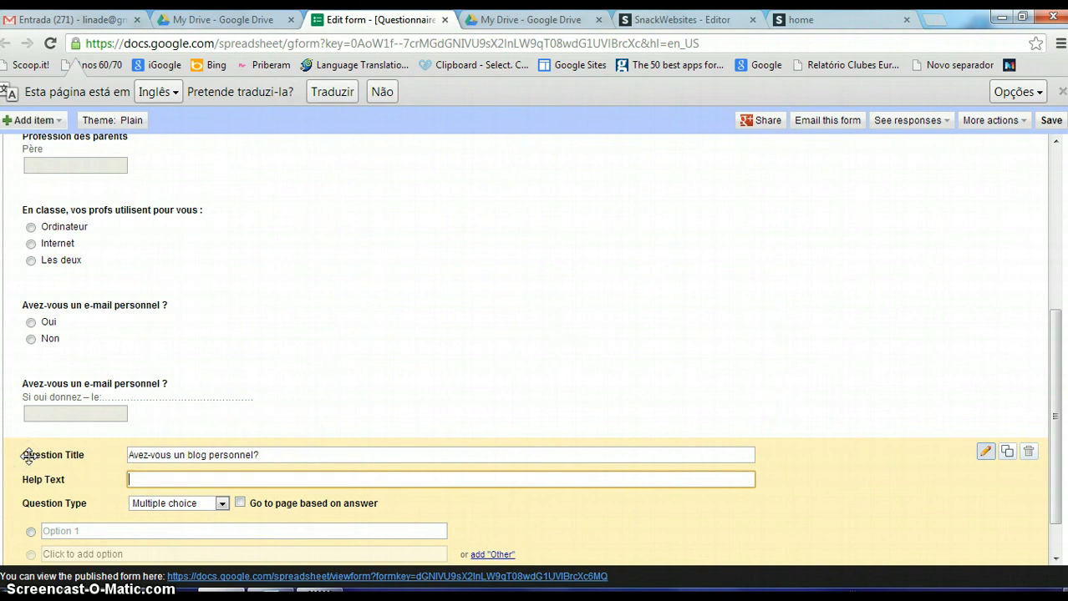
Step: Enter the options Oui and Non for the blog question and finish editing it
scroll(134, 480, down, 1)
click(101, 478)
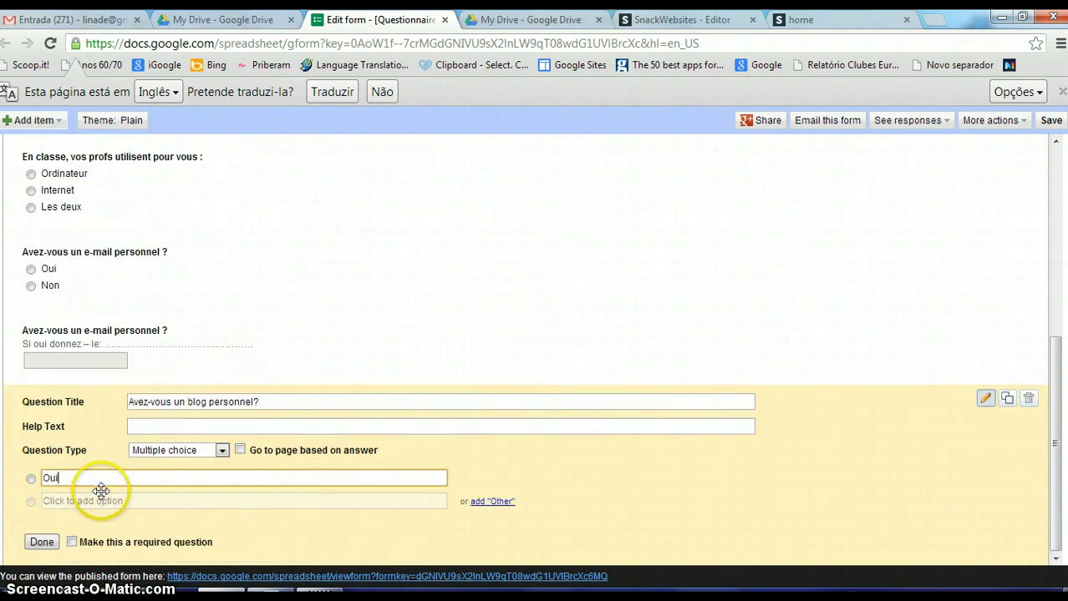
click(102, 500)
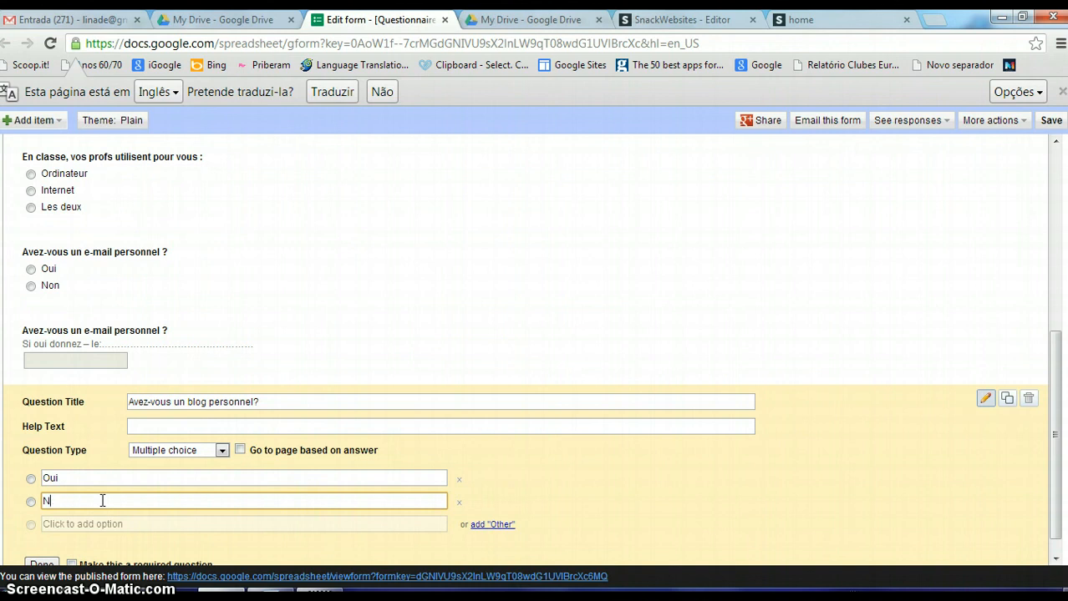
text(Non)
scroll(119, 522, down, 1)
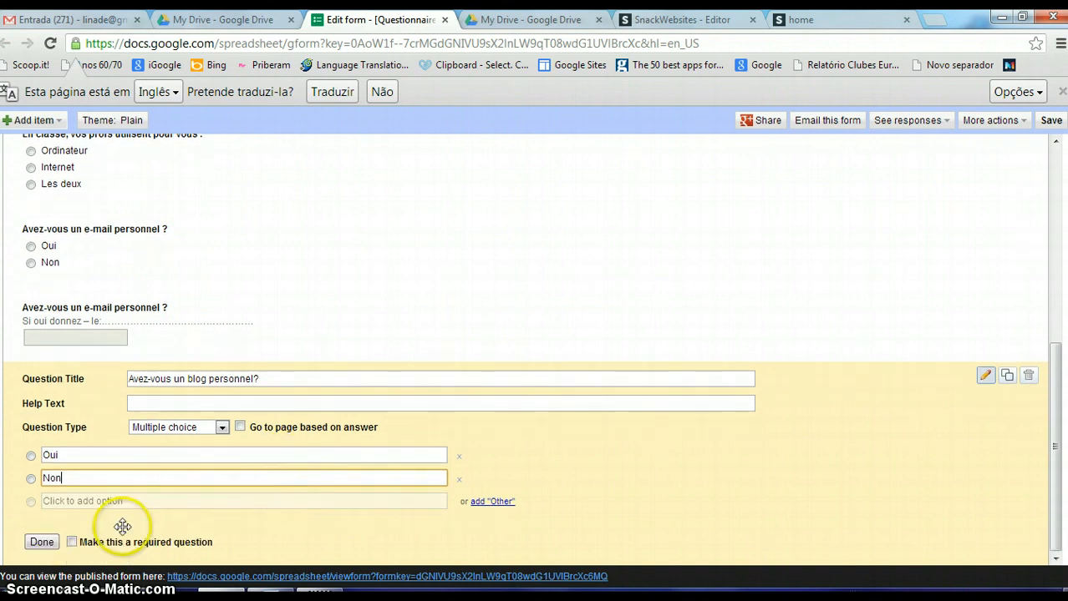
click(41, 543)
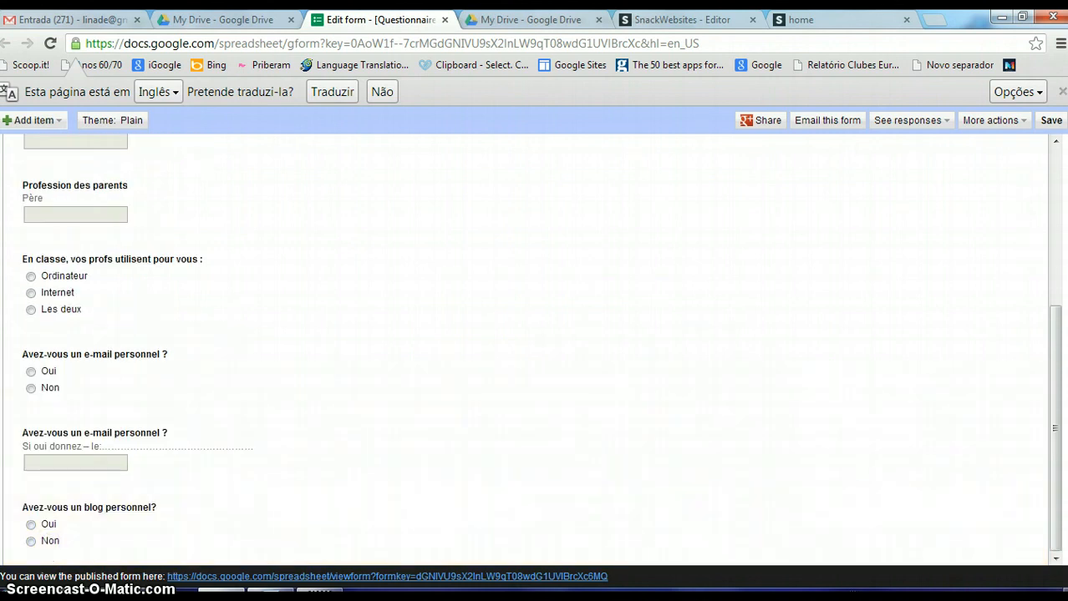
Step: Switch to Word and copy the line "- Si oui donnez l'adresse du blog" with its dots, under question 7
key(alt+Tab)
scroll(341, 508, down, 3)
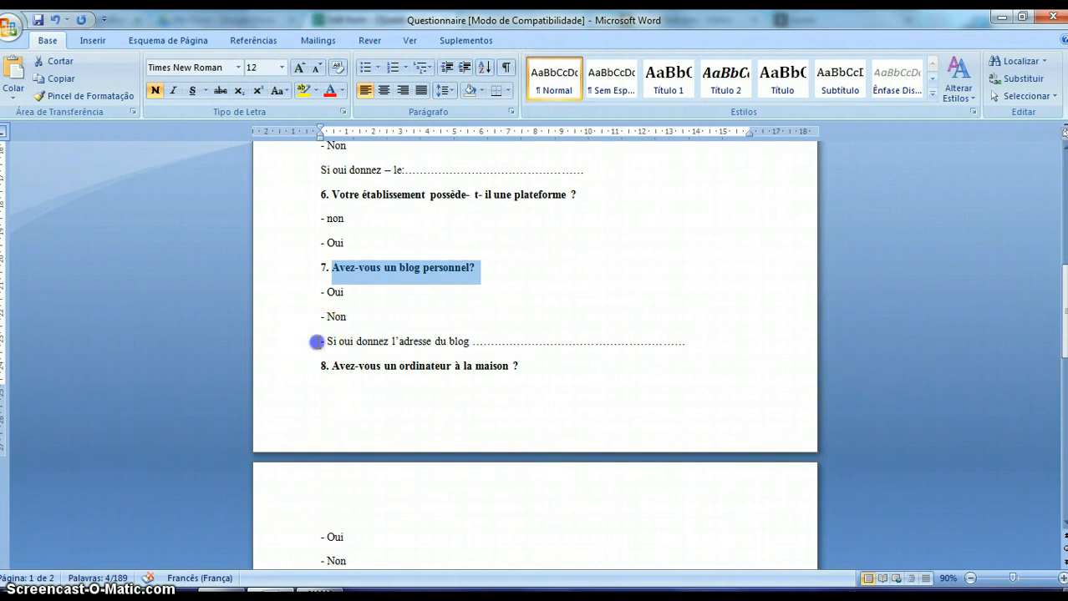
drag(315, 342, 539, 344)
drag(672, 341, 689, 346)
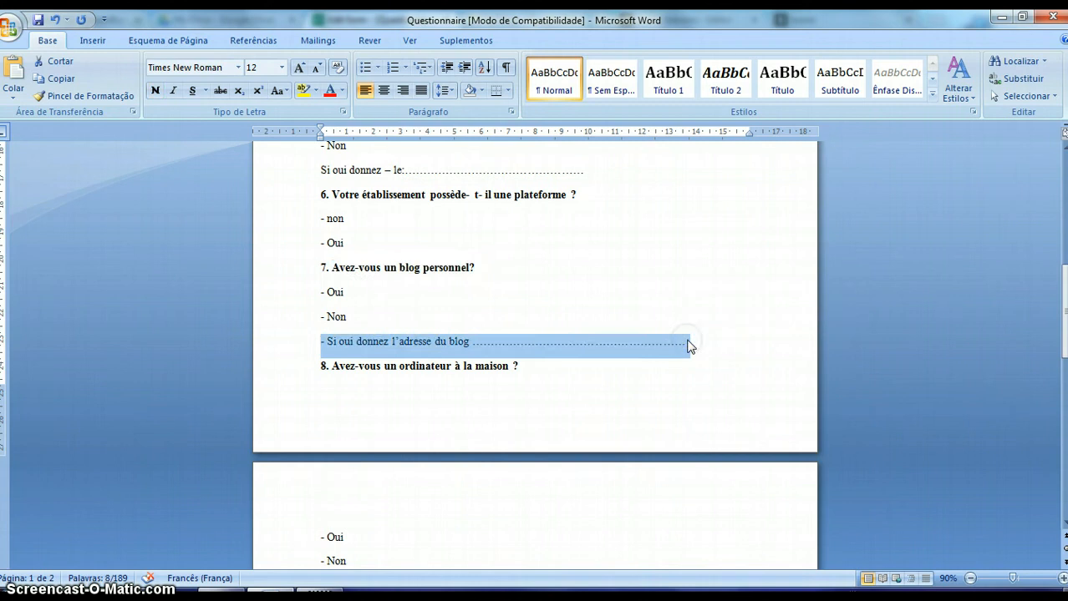
Step: Back in the Google form, duplicate the blog question as Text, with the copied "- Si oui donnez l'adresse du blog" line as help text, and finish editing
click(261, 594)
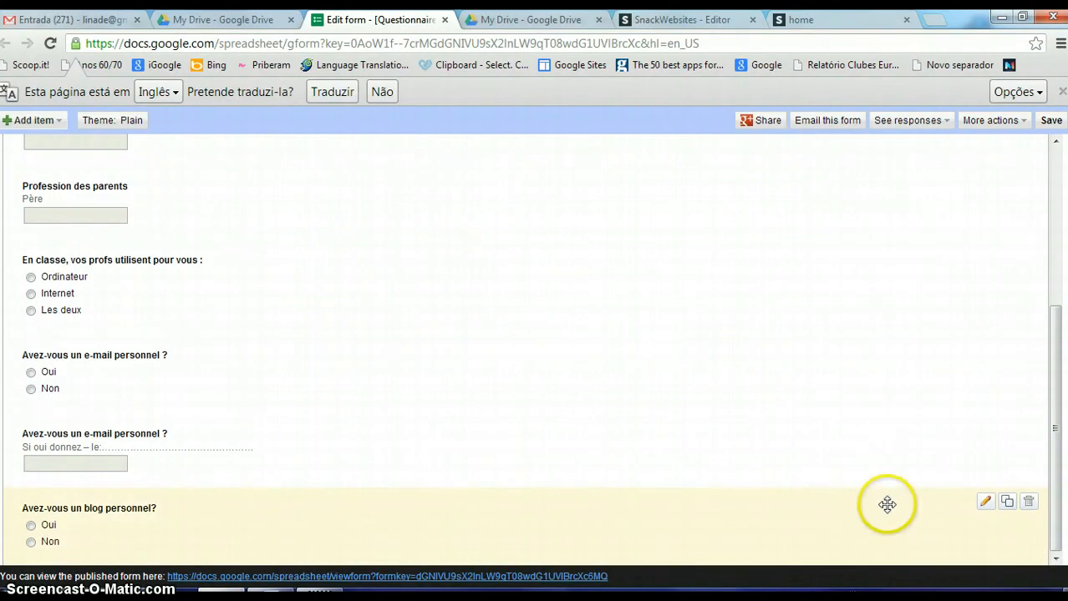
click(1007, 502)
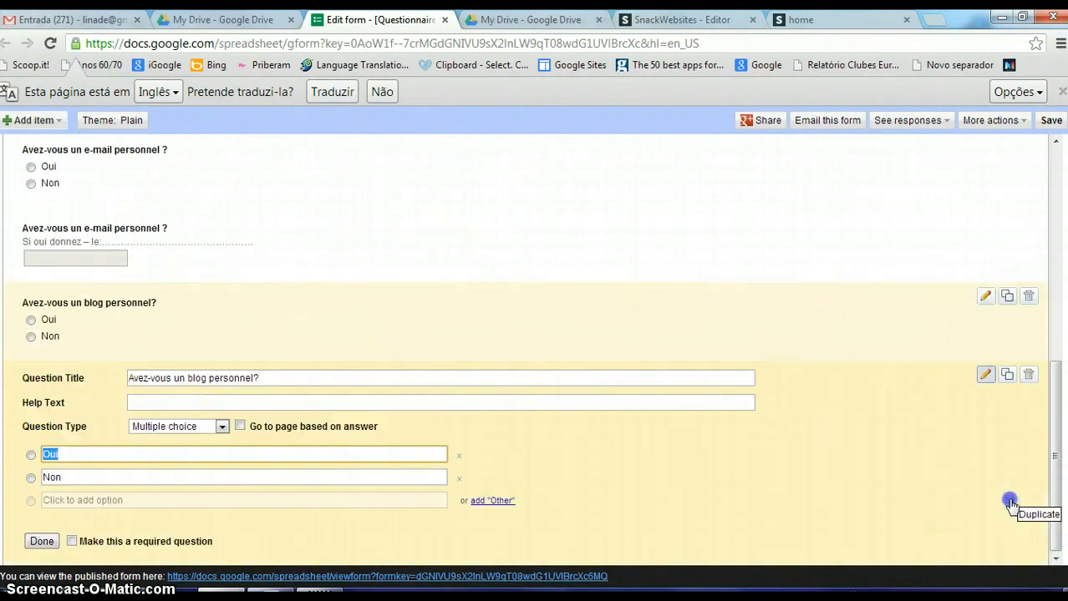
click(191, 402)
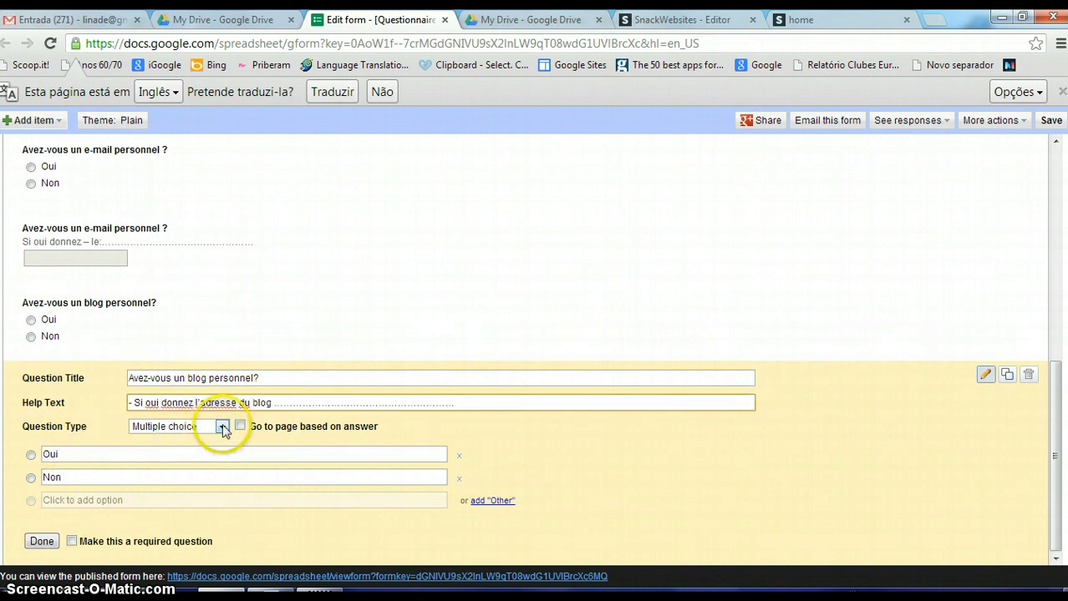
click(223, 428)
click(167, 437)
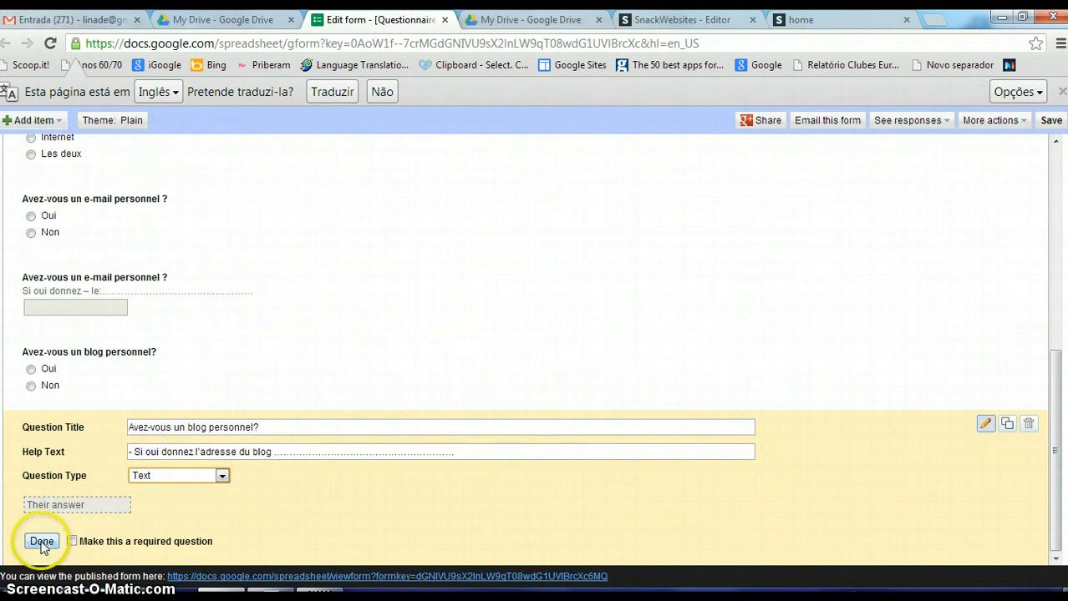
click(42, 542)
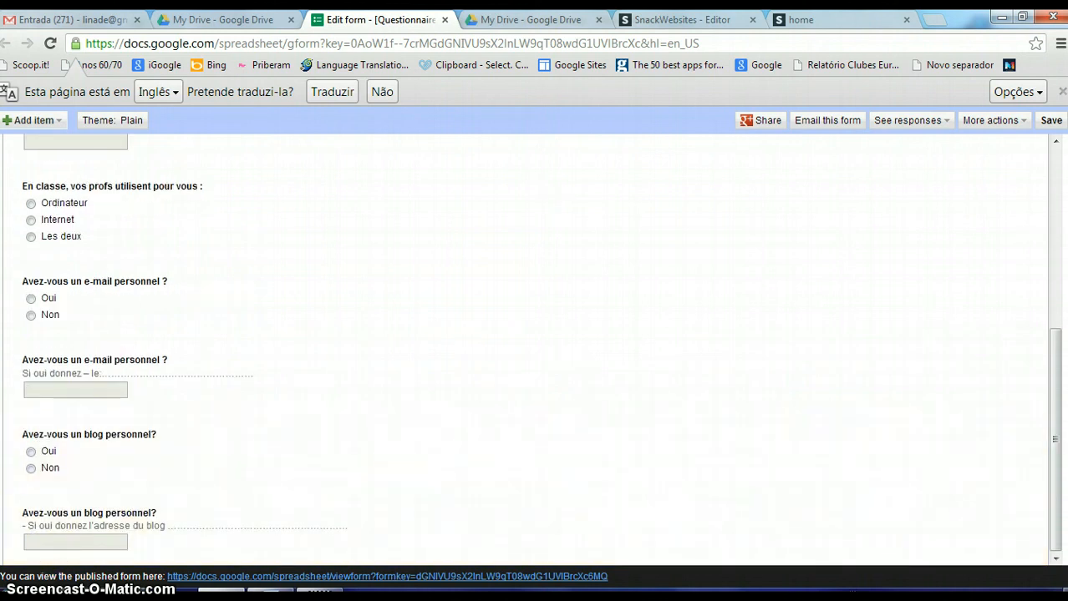
Step: Switch to Word and copy the text of question 8, "Avez-vous un ordinateur à la maison ?", without its number
key(alt+Tab)
scroll(567, 455, down, 3)
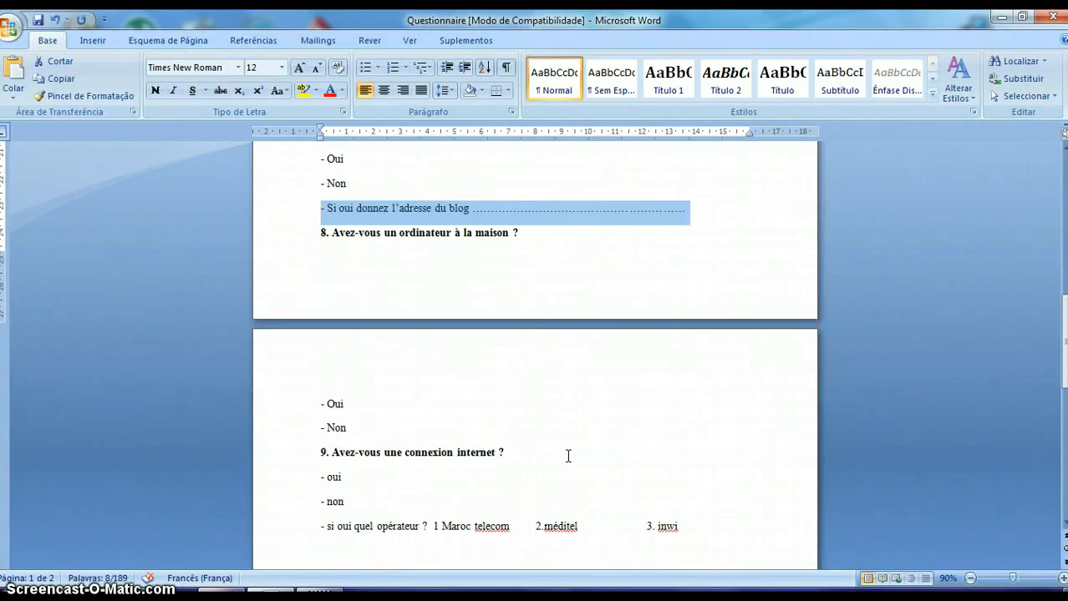
scroll(567, 455, down, 1)
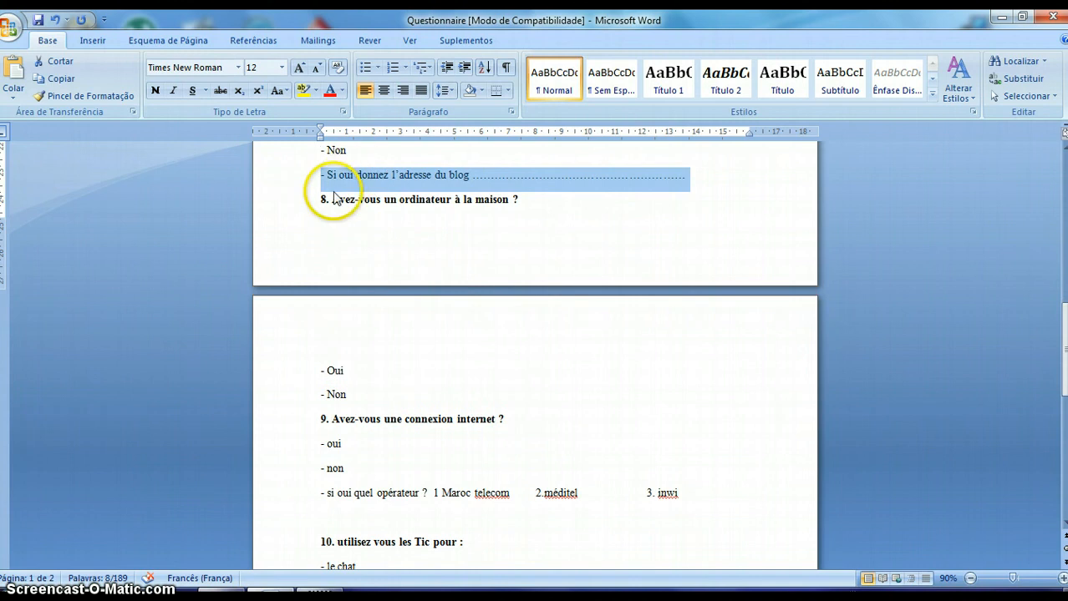
drag(332, 201, 528, 208)
key(ctrl+c)
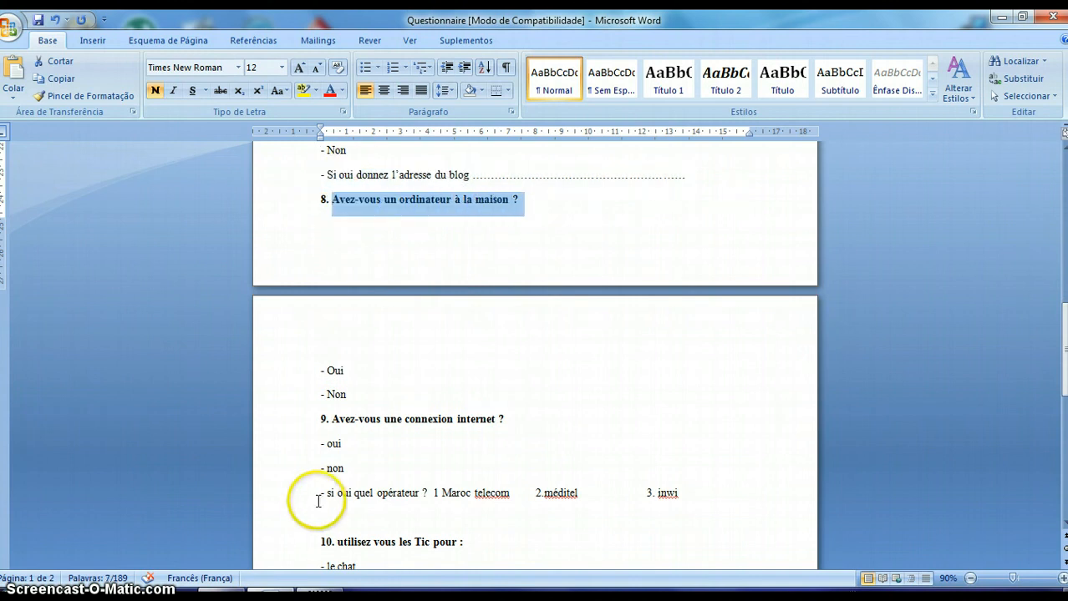
Step: Back in the Google form, duplicate the blog address question and replace its title with the copied "Avez-vous un ordinateur à la maison ?"
click(318, 592)
click(236, 518)
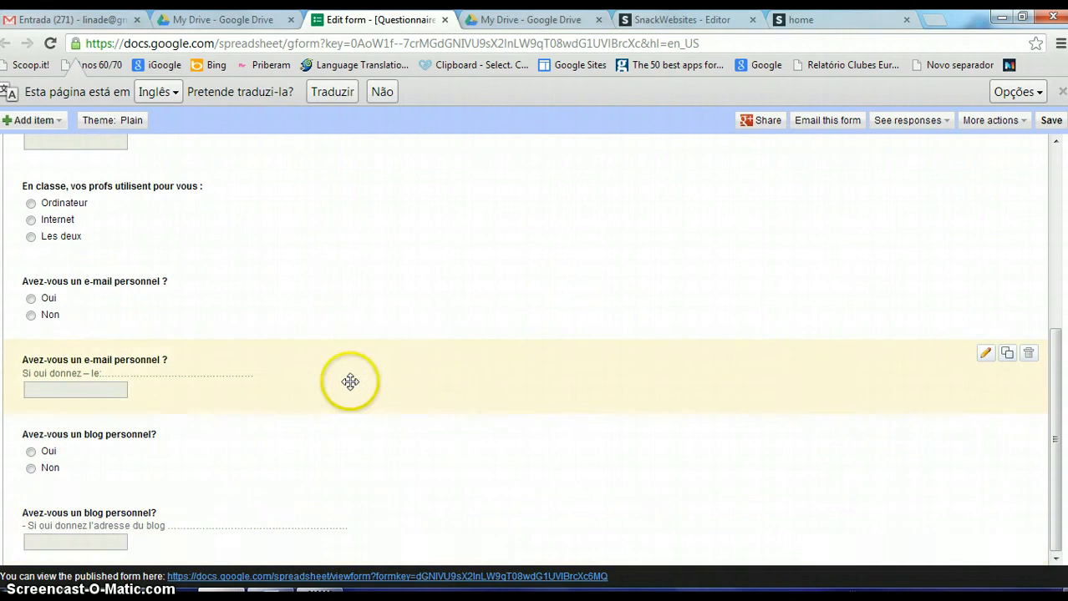
mouse_move(808, 556)
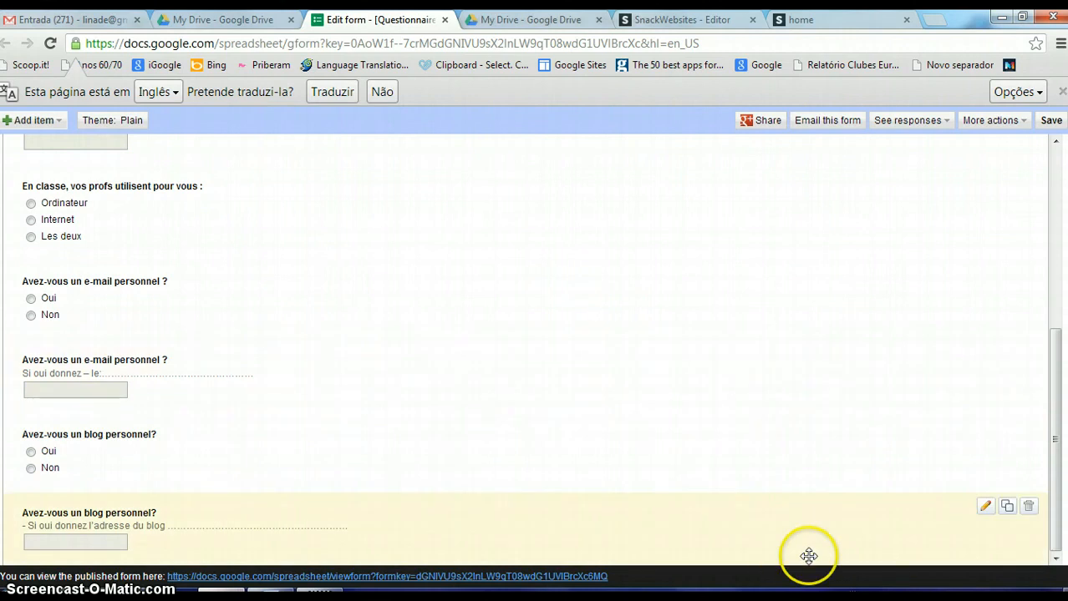
click(1006, 509)
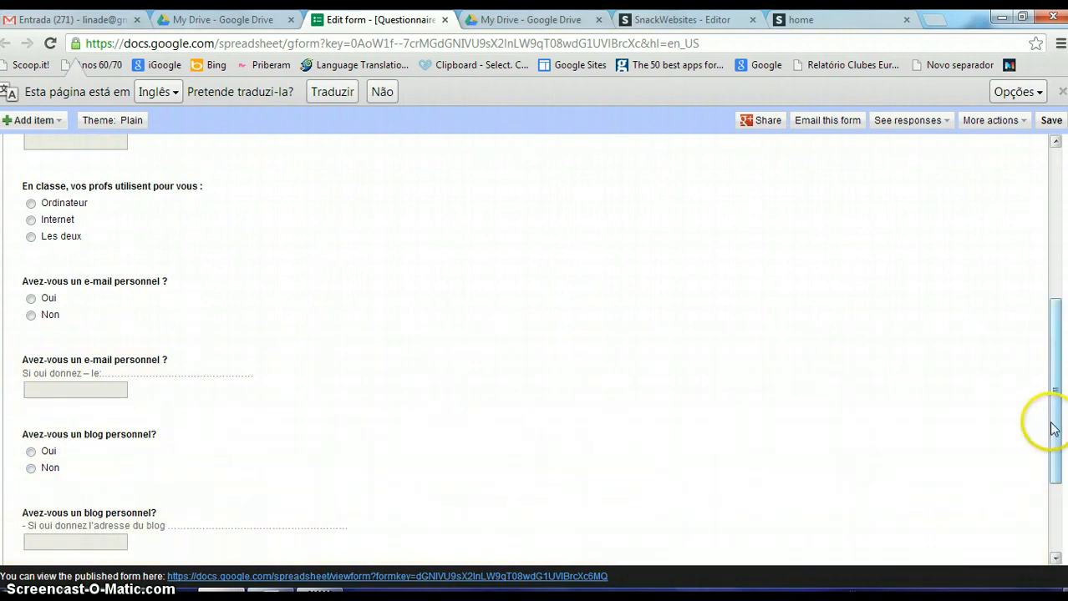
drag(1053, 429, 1042, 525)
click(274, 428)
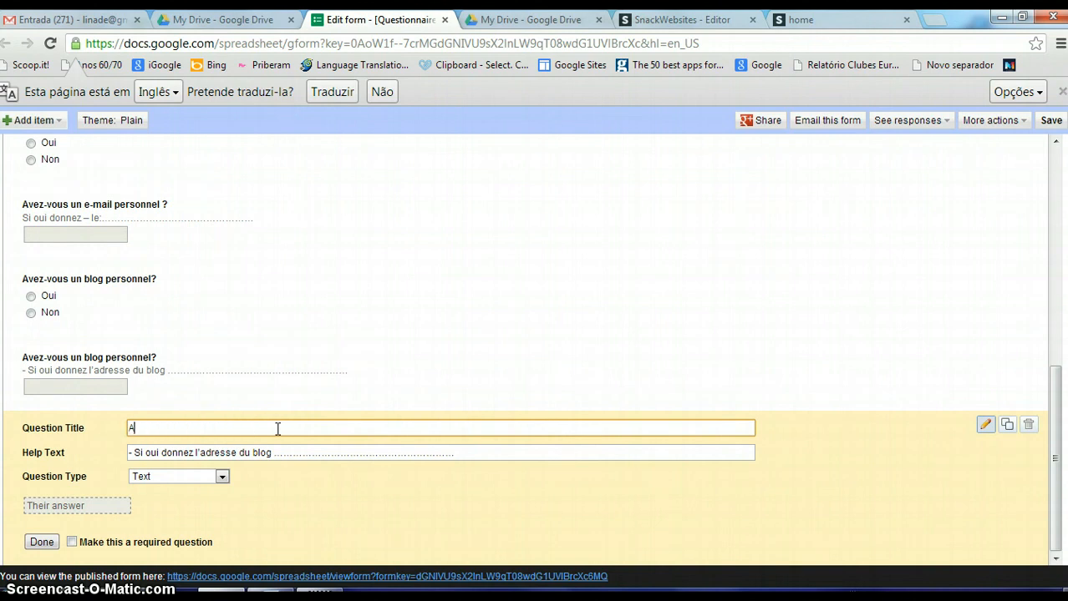
key(ctrl+v)
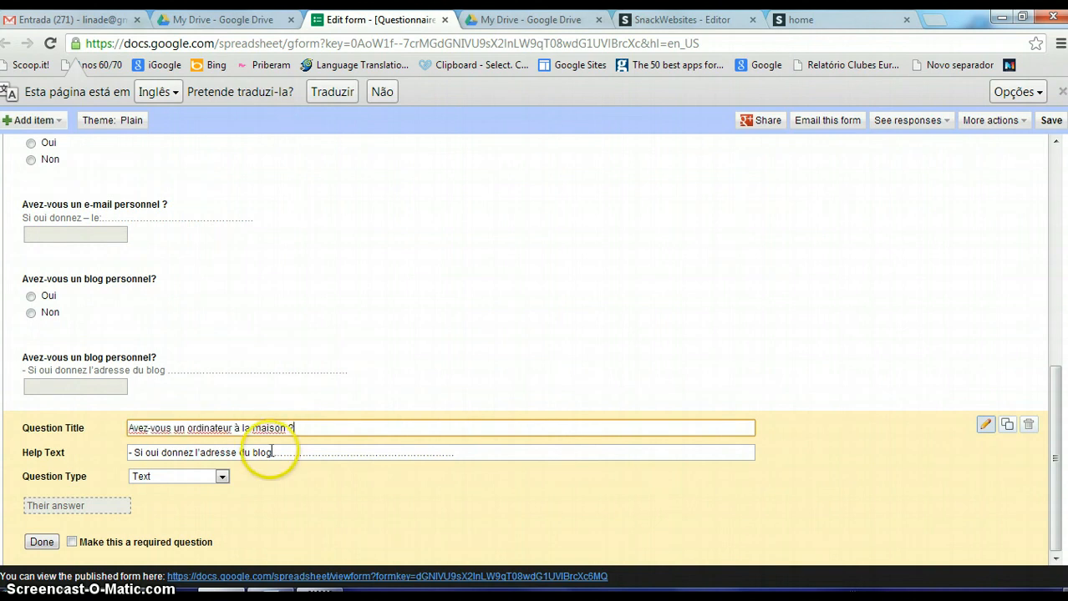
Step: Clear the computer question's "- Si oui donnez l'adresse du blog" help text and change its type to Multiple choice
drag(460, 452, 105, 449)
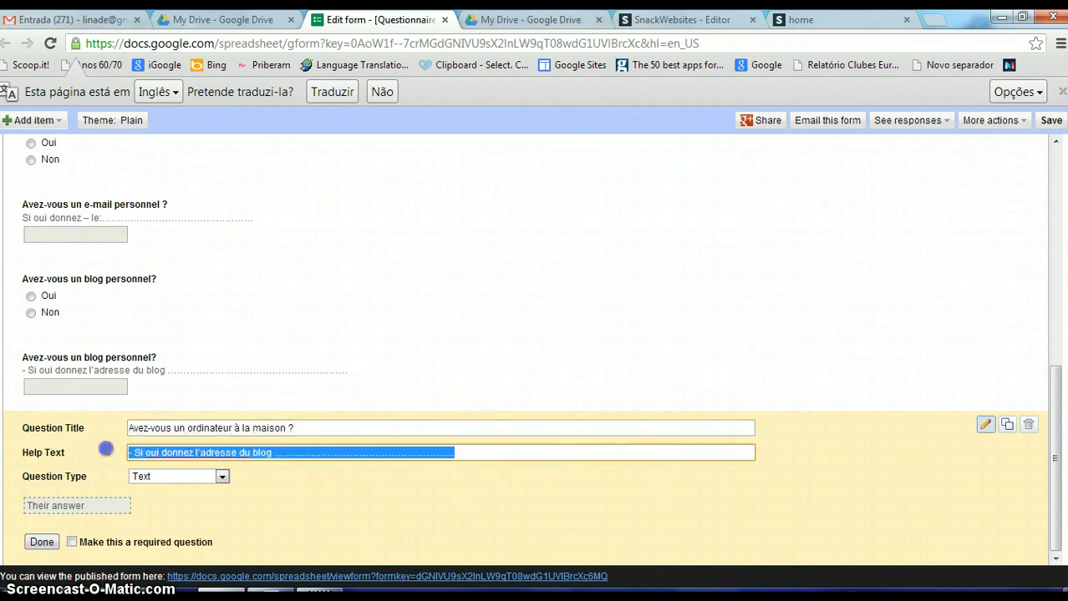
key(Delete)
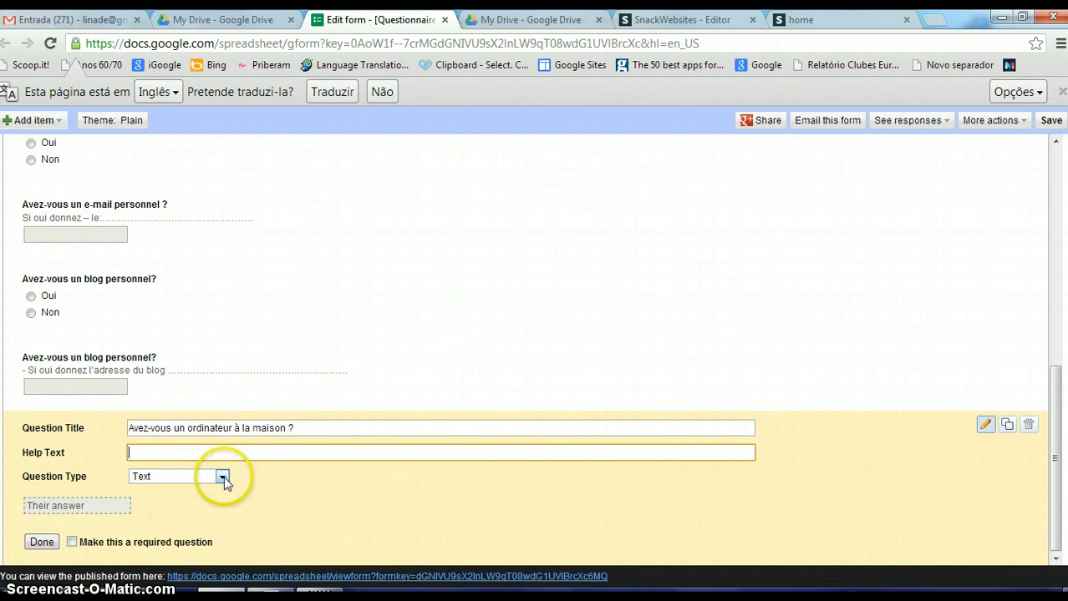
click(222, 477)
click(184, 515)
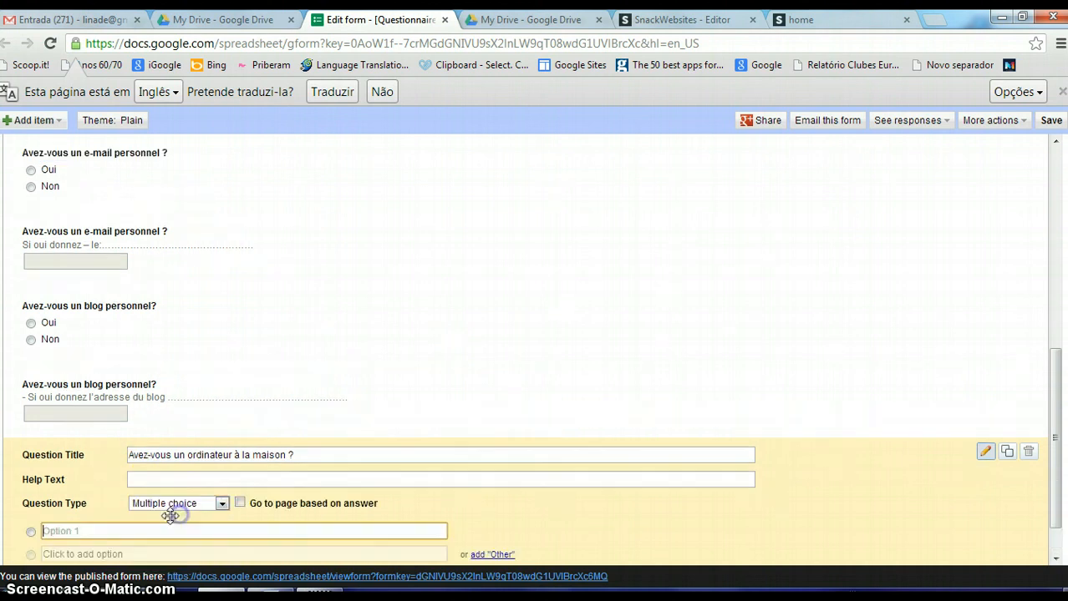
Step: Enter the options Oui and Non for the computer question and finish editing it
click(123, 531)
scroll(120, 535, down, 1)
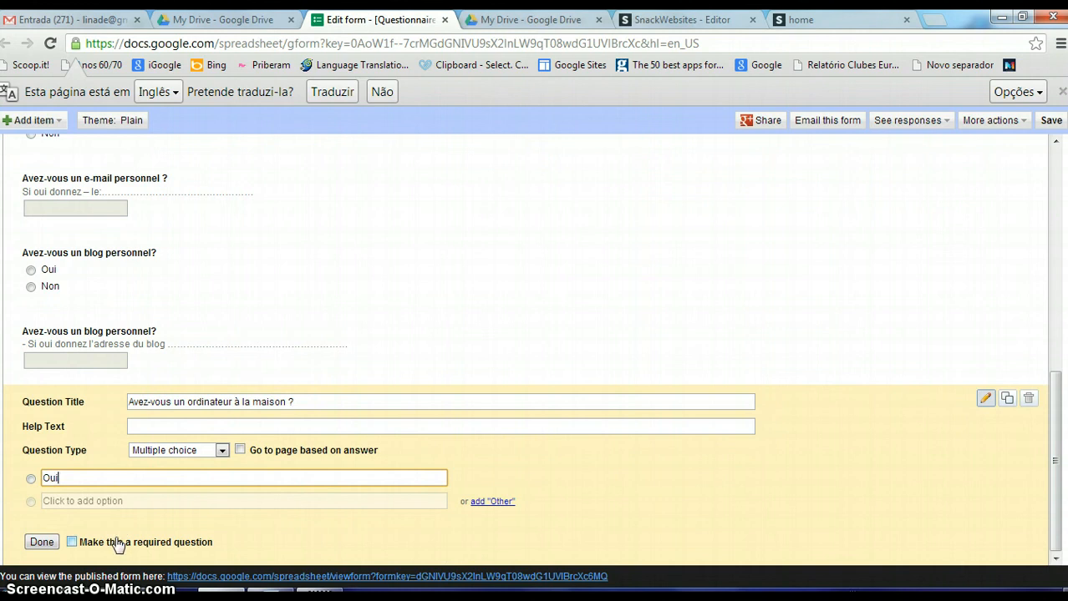
click(88, 501)
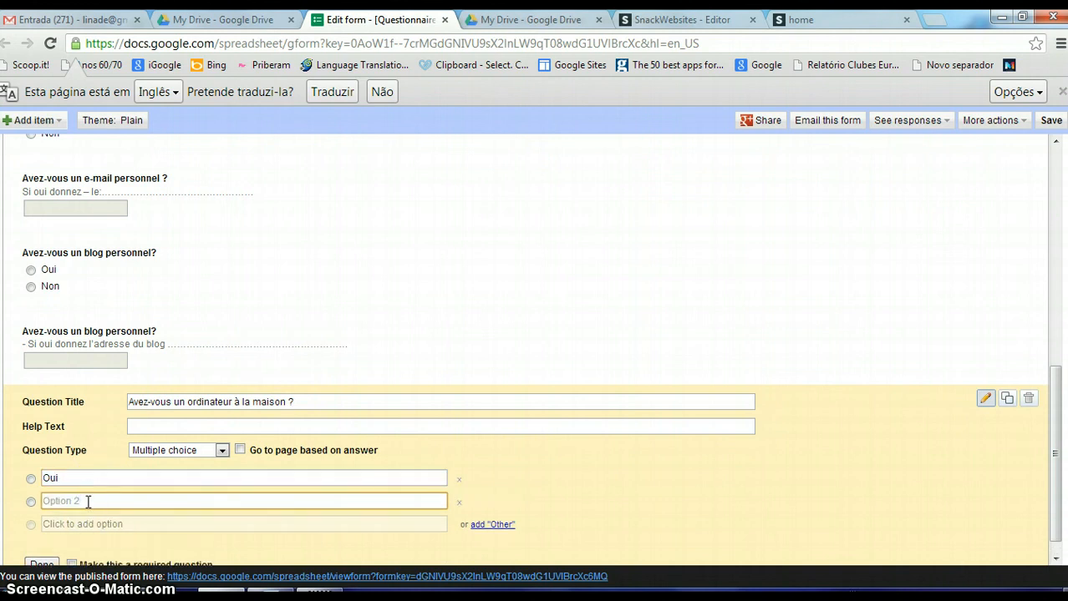
scroll(88, 501, down, 1)
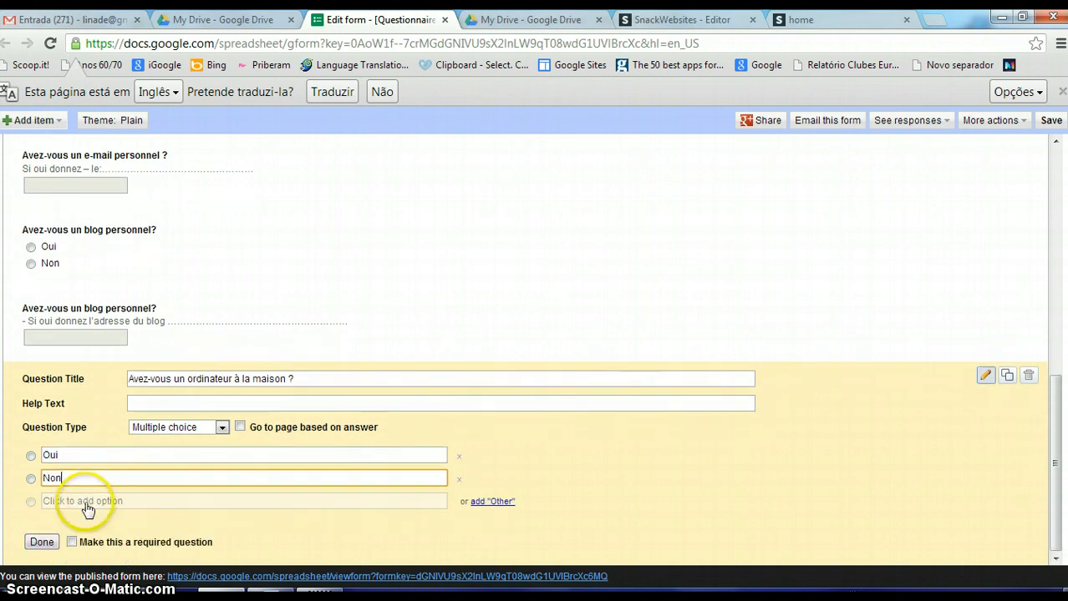
click(40, 539)
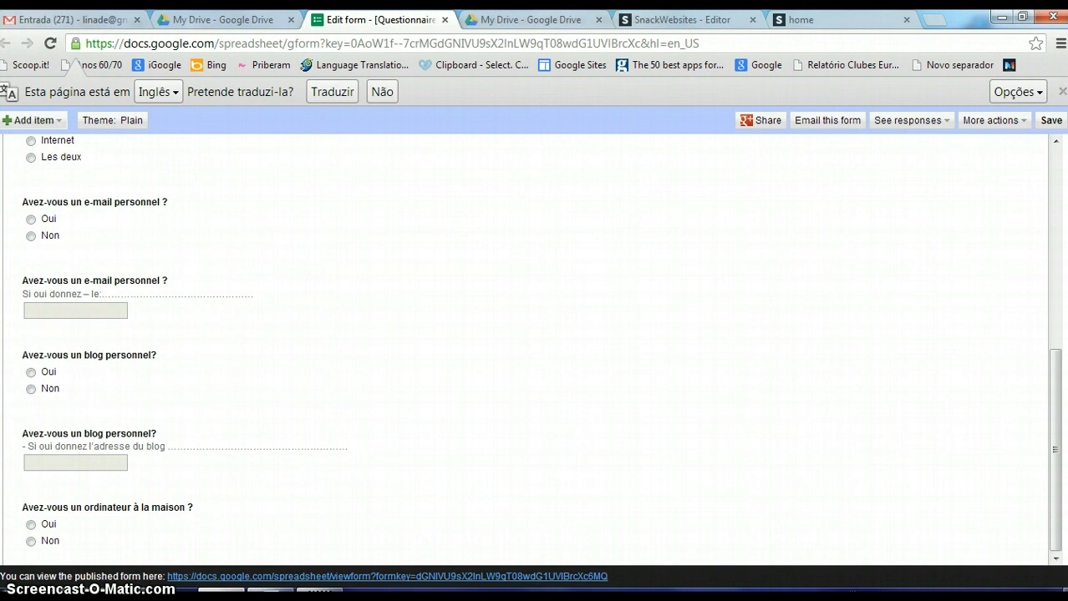
Step: Switch to Word and copy the text of question 9, "Avez-vous une connexion internet ?", without its number
key(alt+Tab)
scroll(409, 383, down, 4)
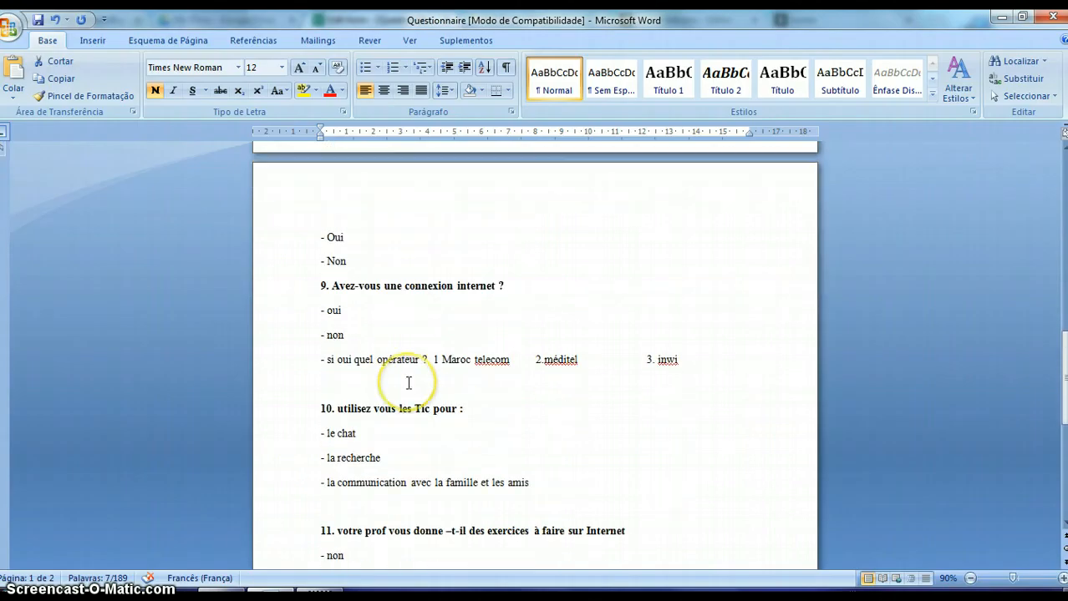
drag(334, 283, 510, 289)
key(ctrl+c)
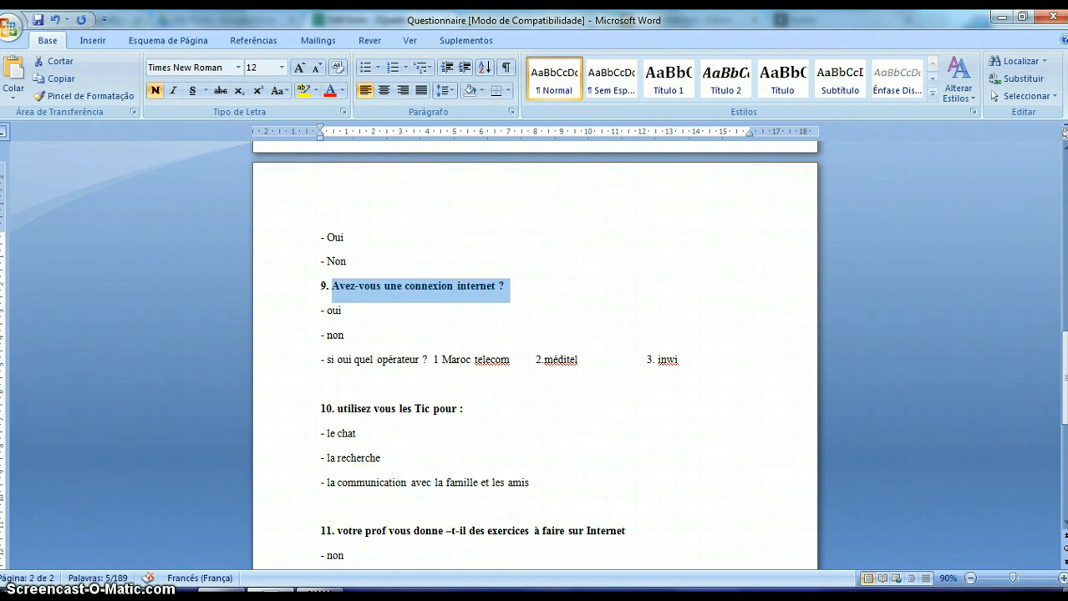
Step: Back in the Google form, duplicate the computer question with the copied title "Avez-vous une connexion internet ?", finish editing it and return to Word
click(325, 598)
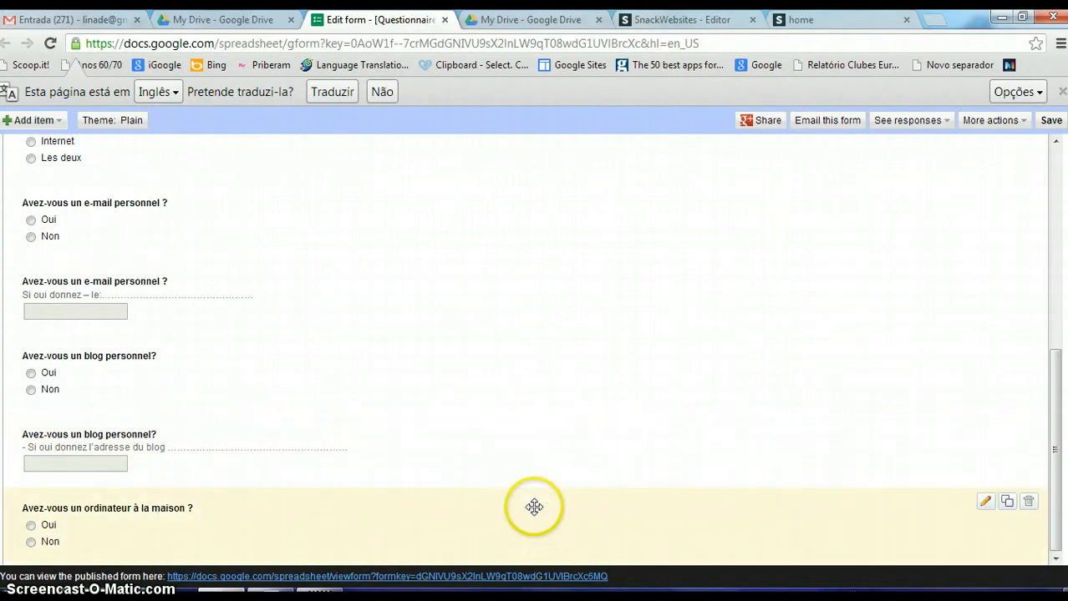
click(985, 502)
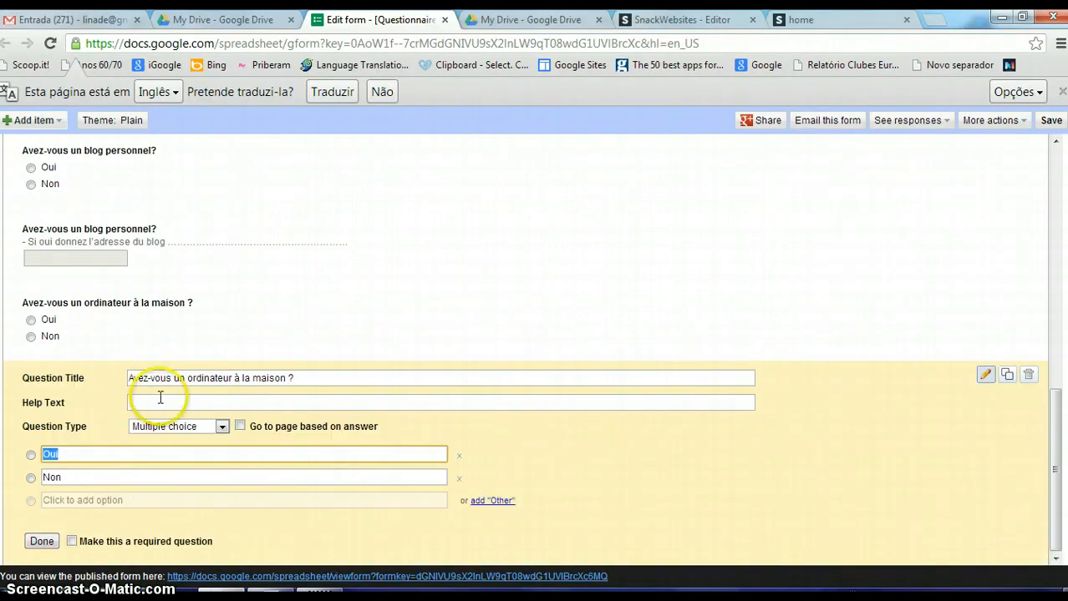
click(301, 378)
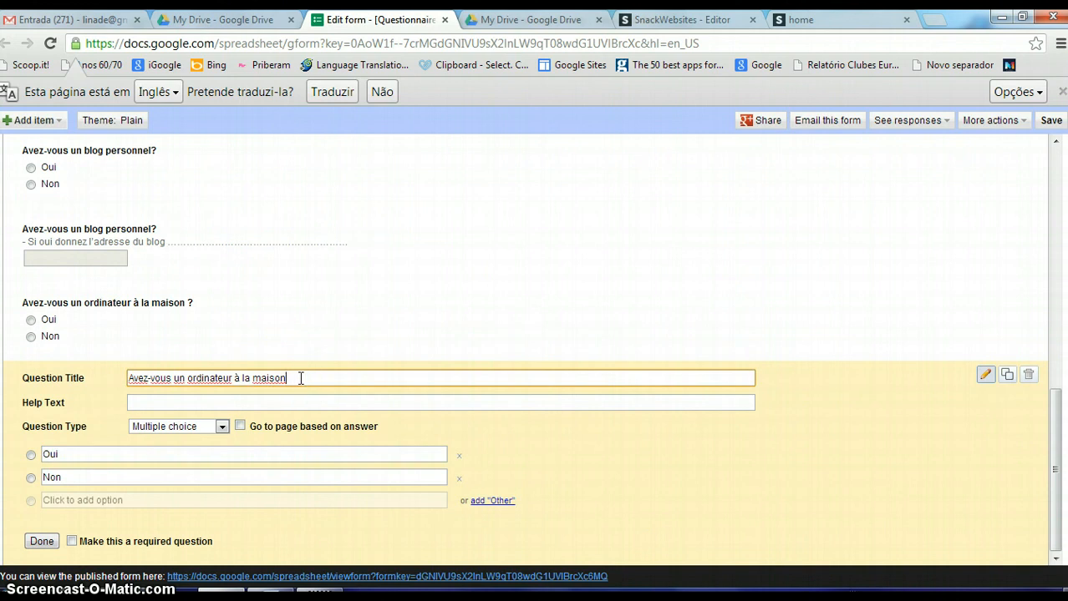
key(ctrl+v)
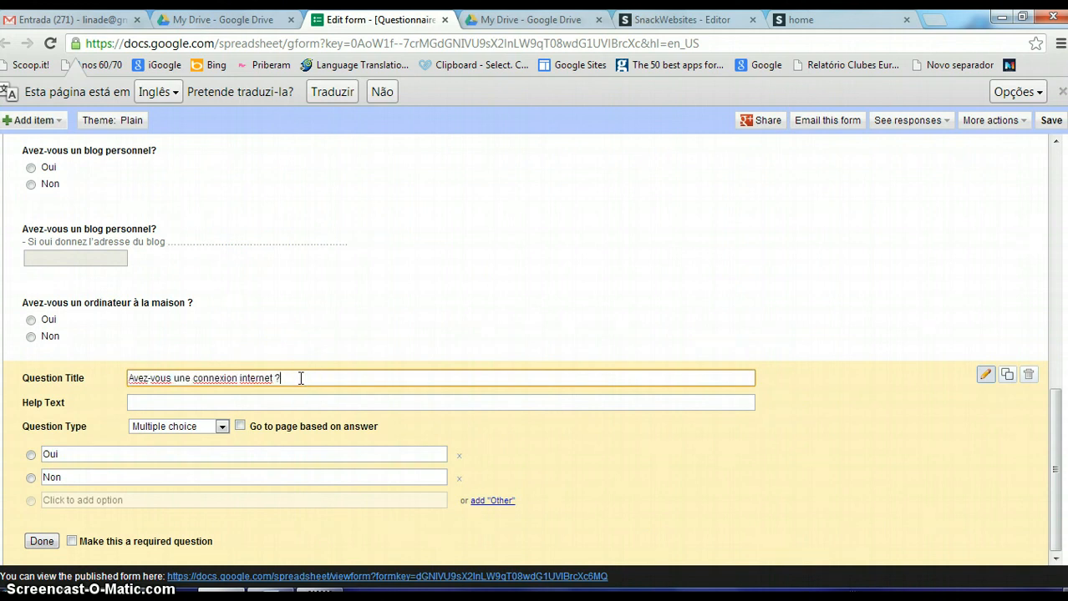
click(42, 542)
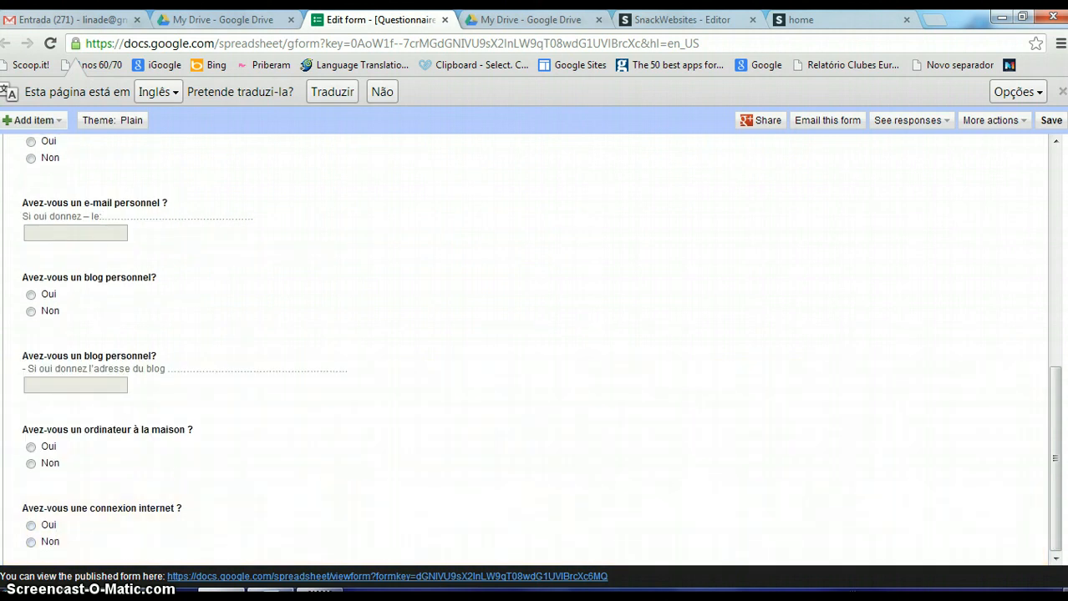
click(271, 595)
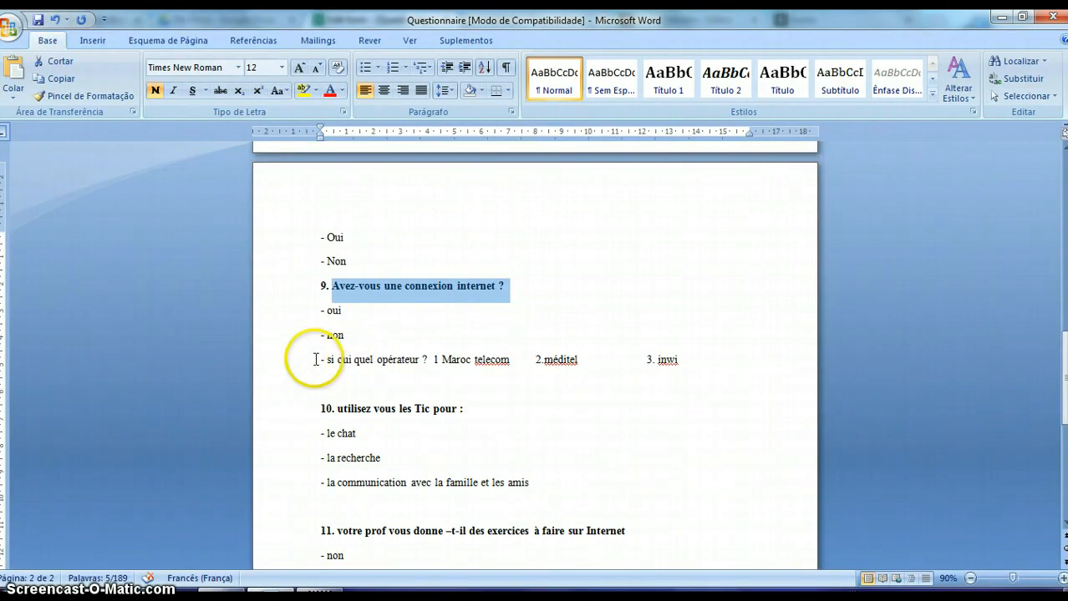
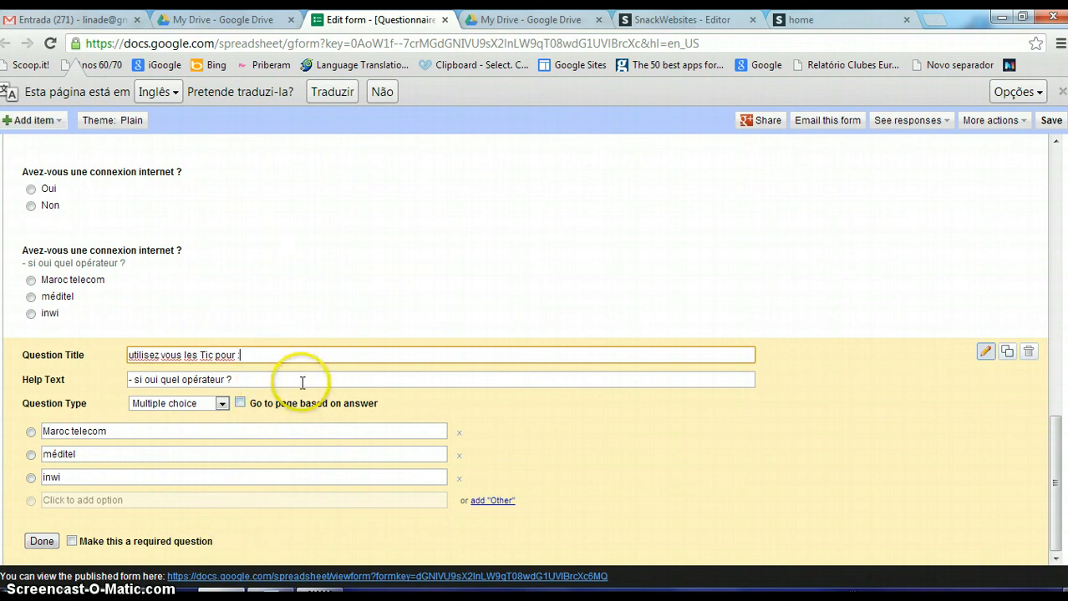
Step: Clear the help text of the form question "utilisez vous les Tic pour :" and replace its first option with "- le chat" copied from Word
drag(302, 383, 142, 368)
key(BackSpace)
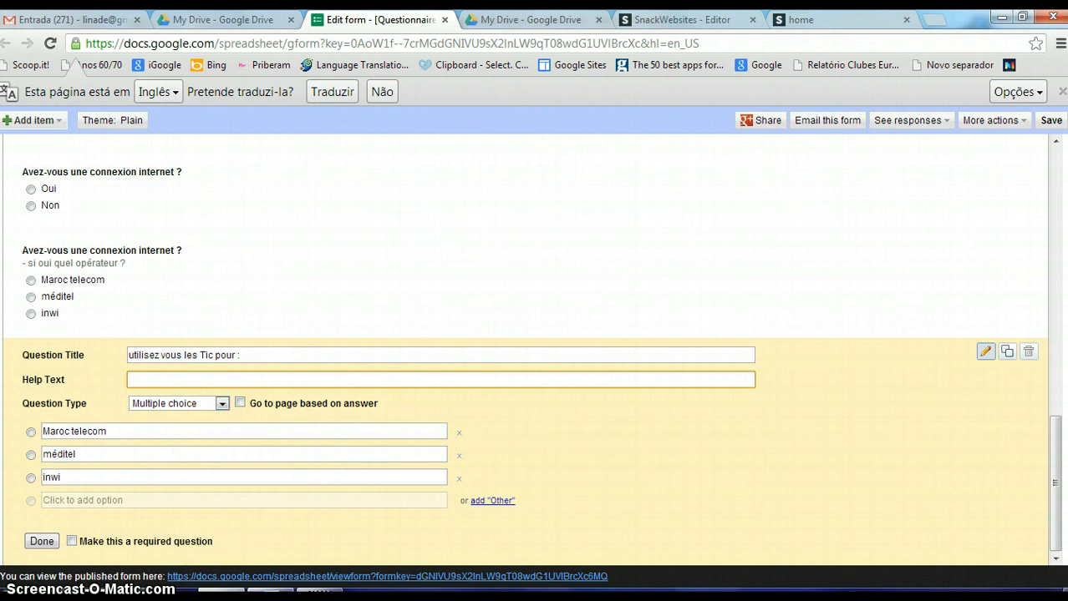
click(319, 594)
drag(321, 436, 380, 438)
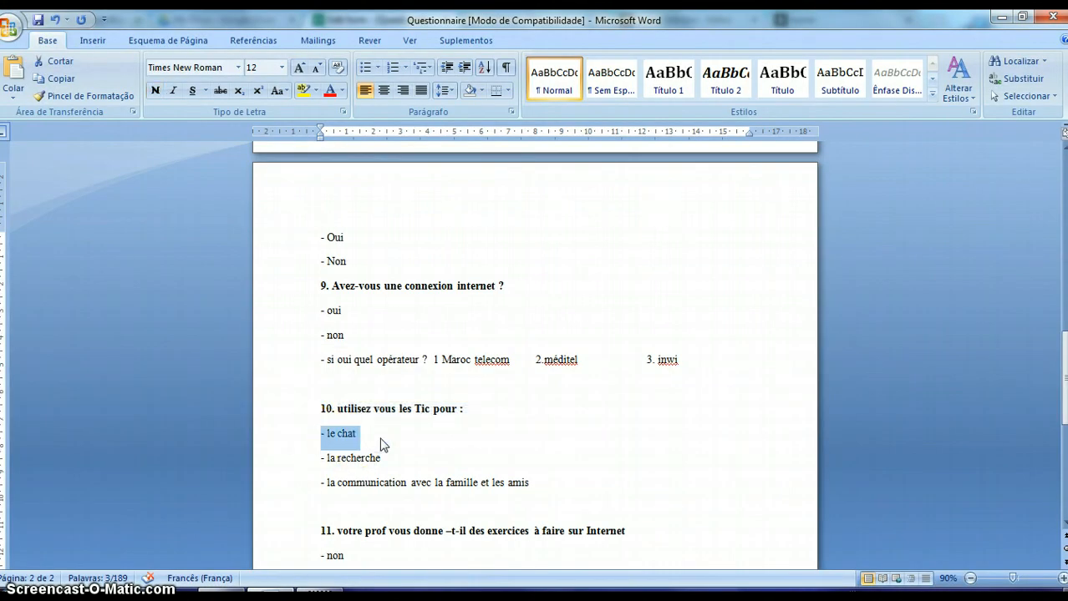
click(219, 595)
click(116, 433)
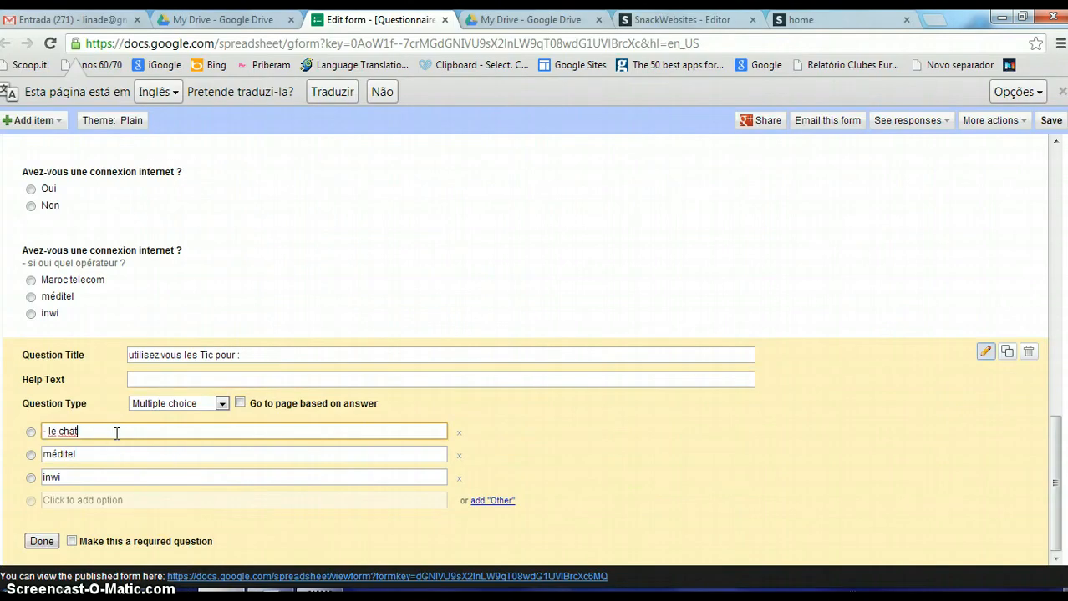
Step: Replace the second option with "La recherche" and the third with "- la communication avec la famille et les amis" copied from Word
click(113, 452)
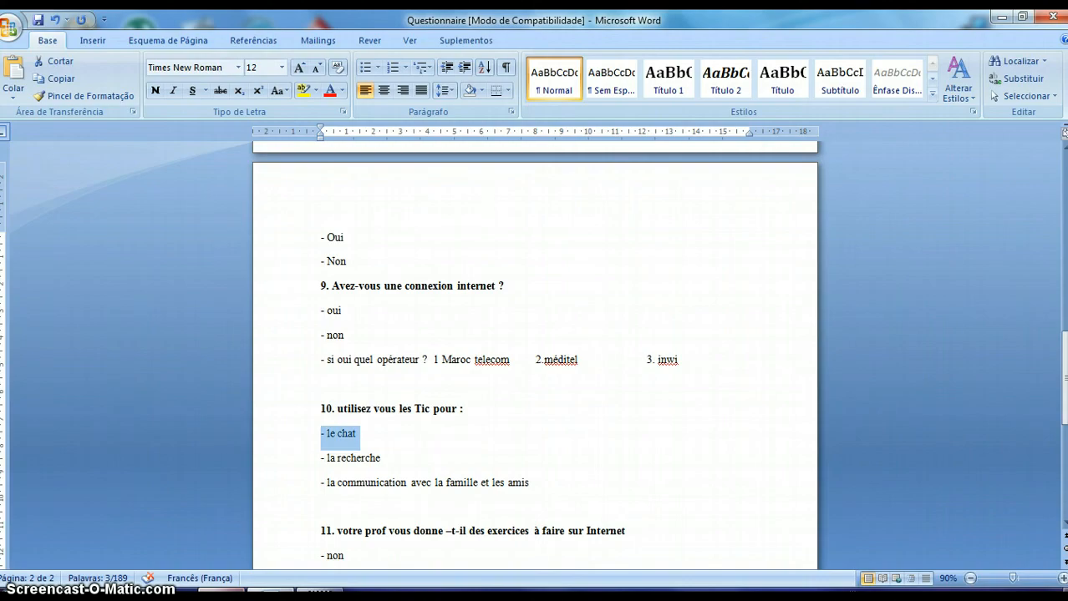
drag(317, 483, 537, 484)
key(ctrl+c)
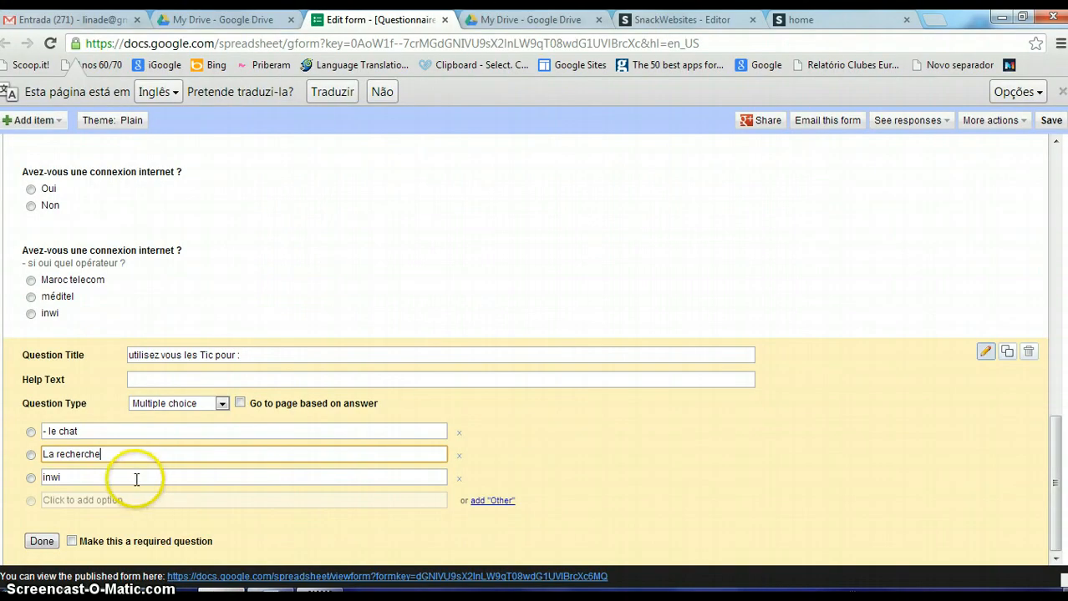
click(136, 478)
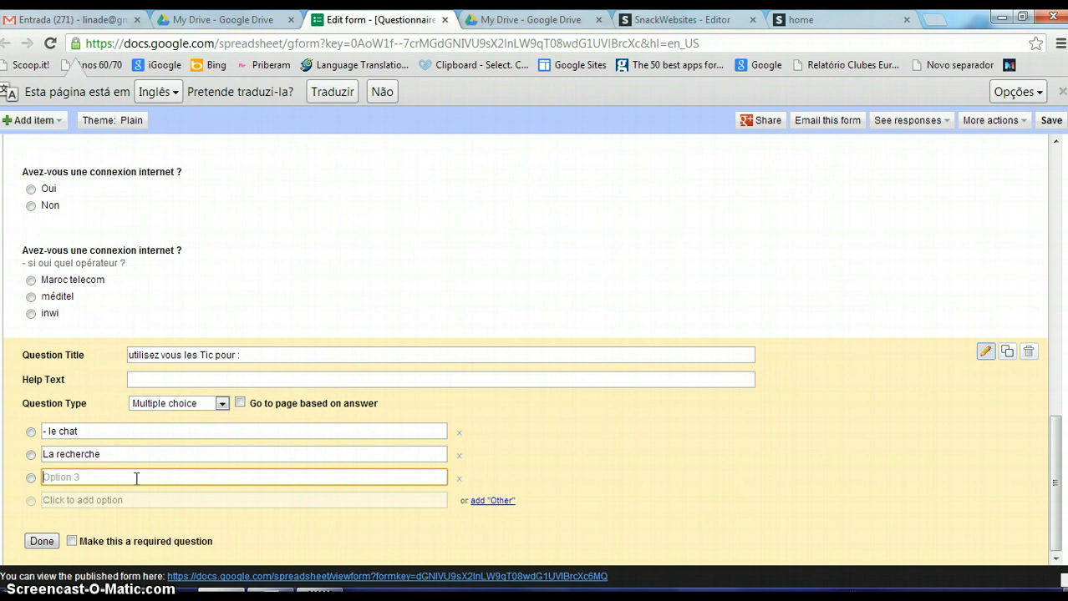
key(ctrl+v)
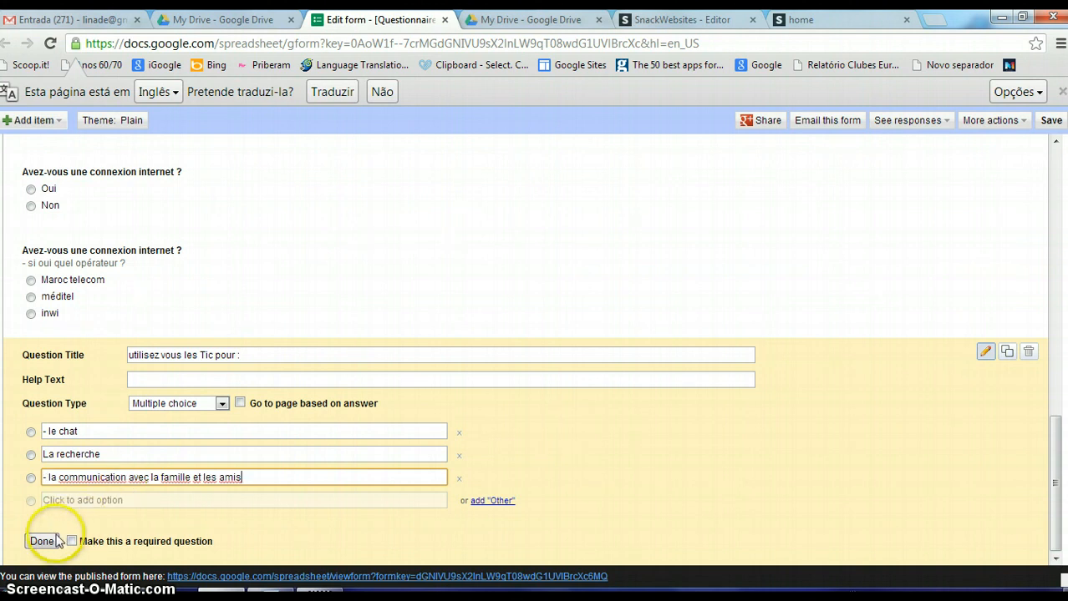
Step: Add an "Other" option to the question "utilisez vous les Tic pour :" and finish editing it
click(492, 504)
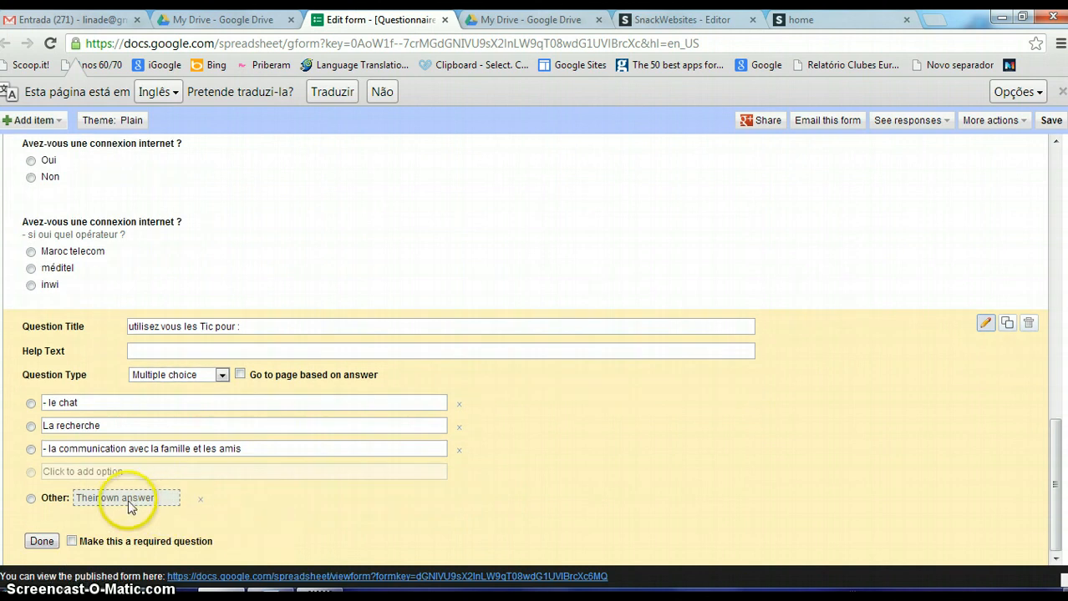
click(41, 541)
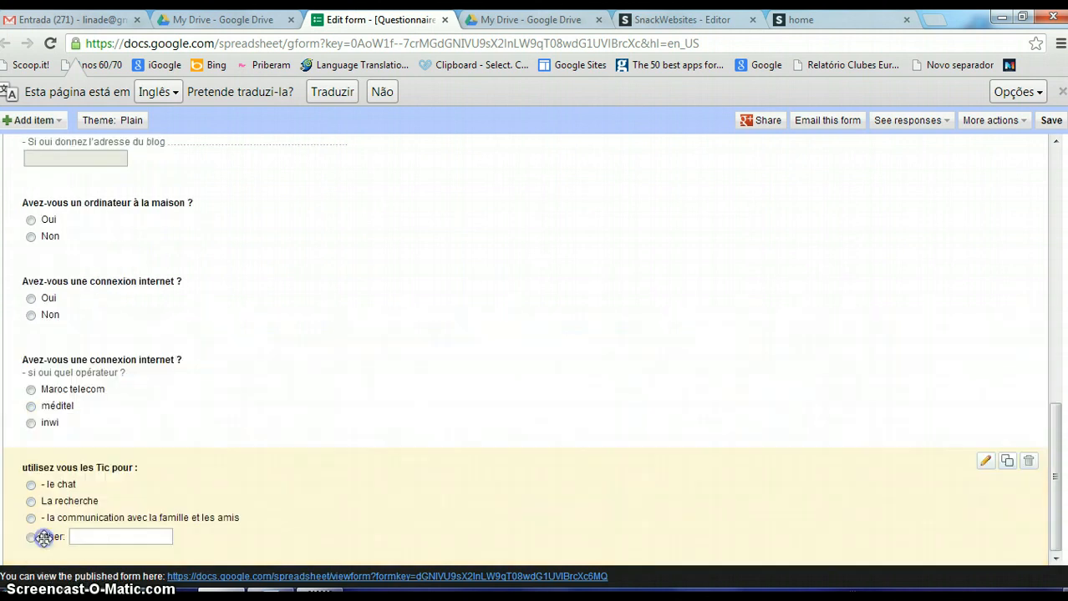
click(130, 540)
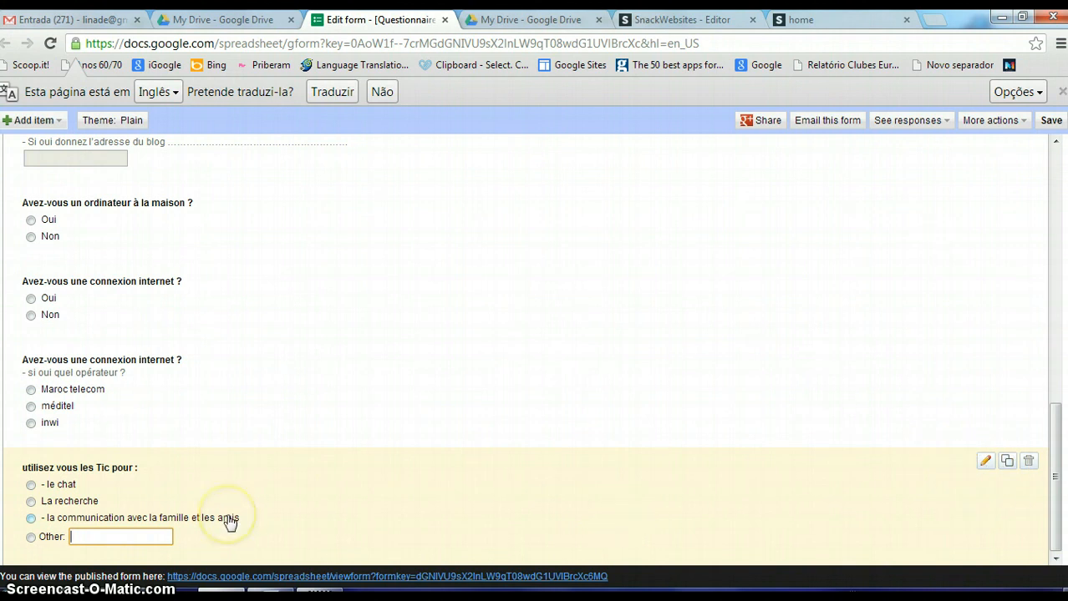
Step: Switch to Word and copy the title of question 11, ". votre prof vous donne –t-il des exercices à faire sur Internet"
click(273, 595)
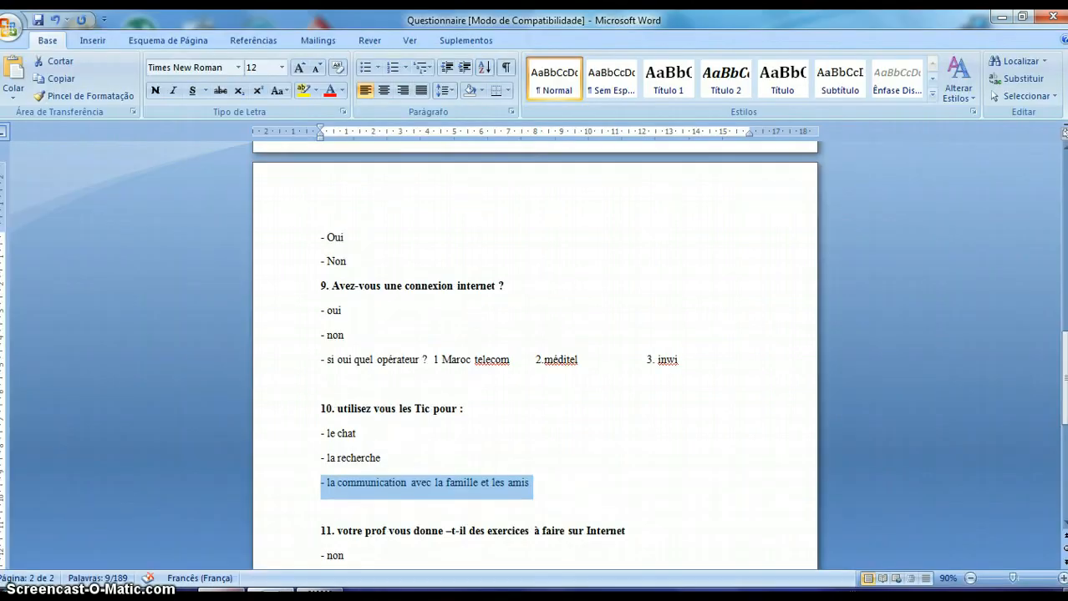
scroll(365, 529, down, 6)
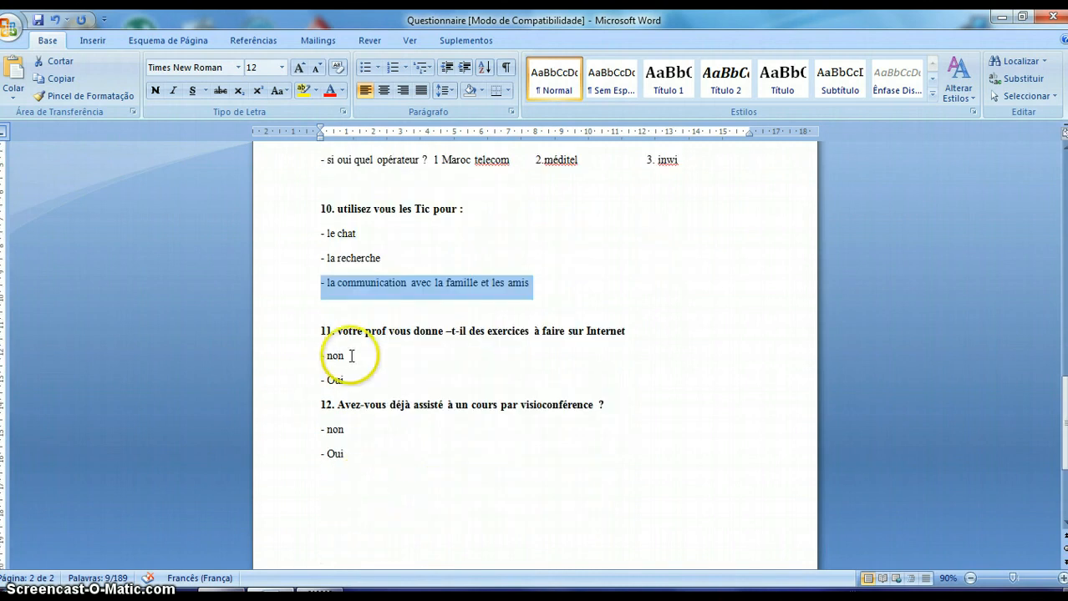
drag(342, 331, 630, 330)
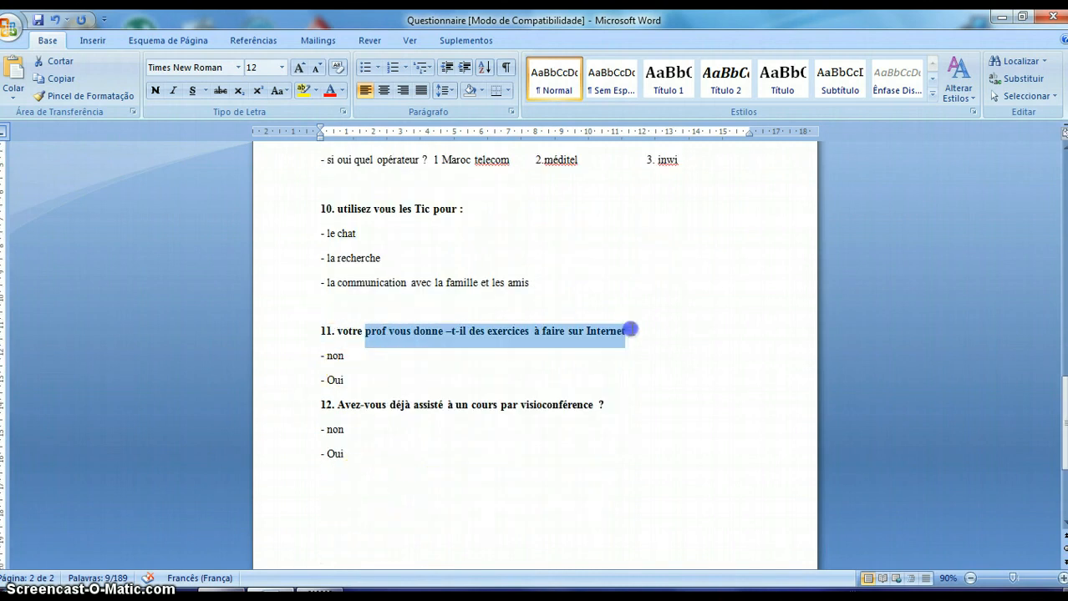
drag(332, 330, 620, 336)
key(ctrl+c)
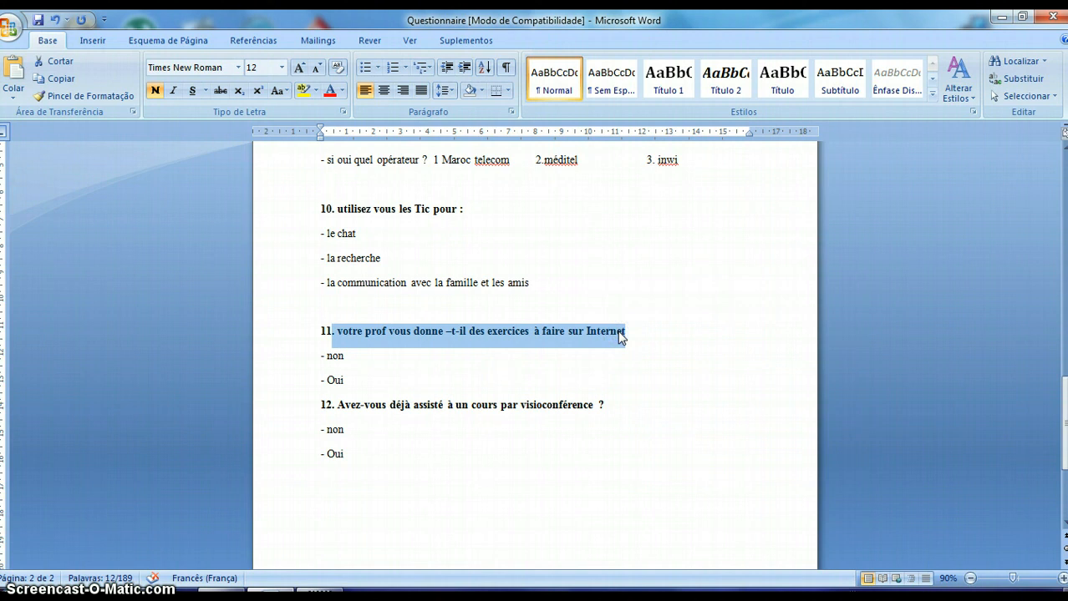
Step: Back in the Google form, duplicate the question "utilisez vous les Tic pour :" and replace the duplicate's title with the copied question 11 text
click(221, 593)
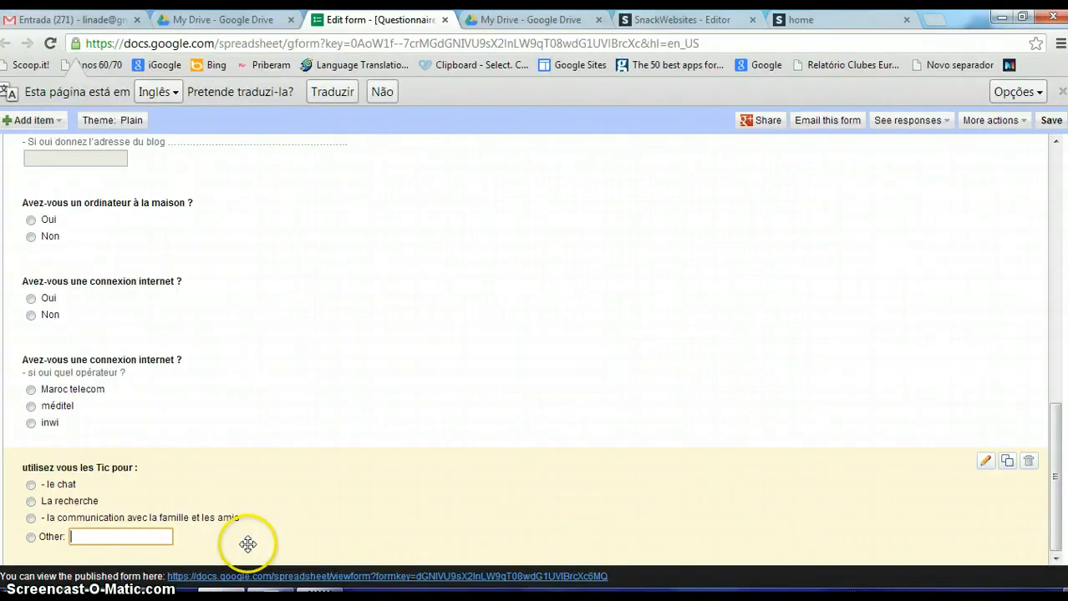
click(1007, 466)
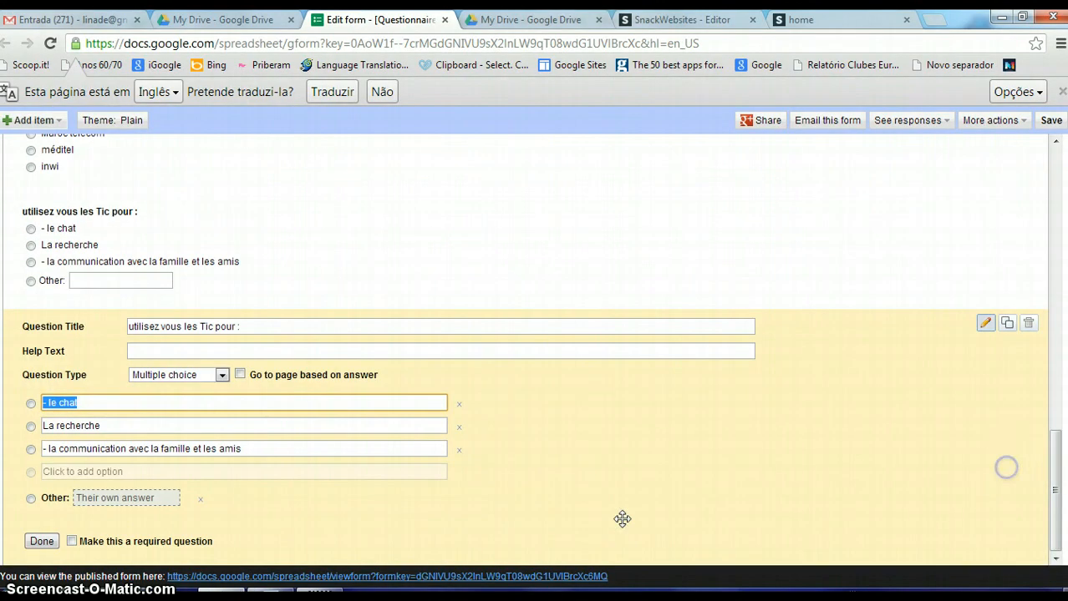
click(258, 326)
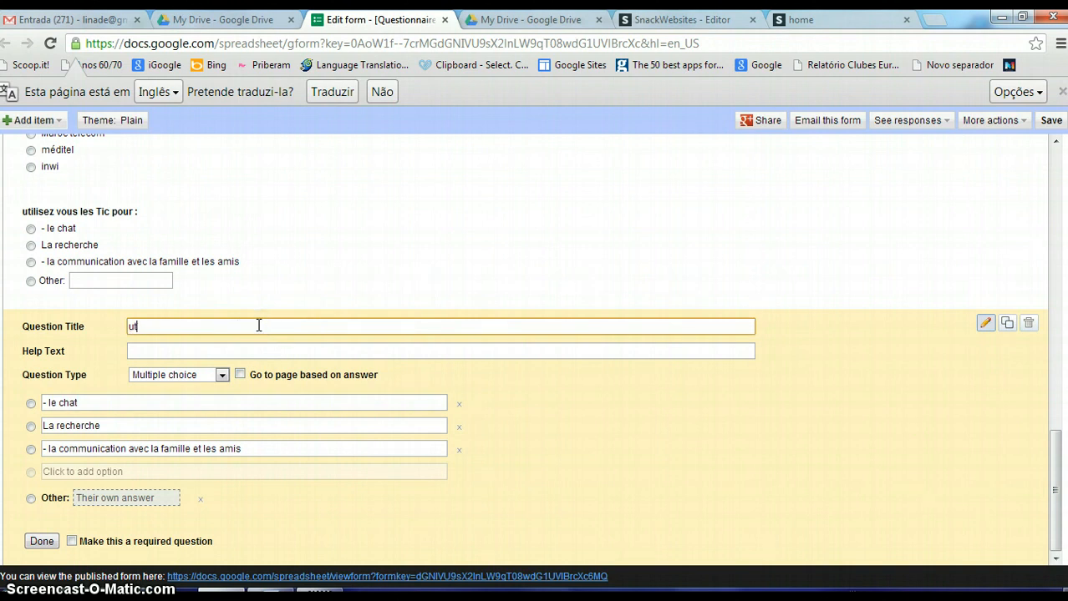
key(ctrl+v)
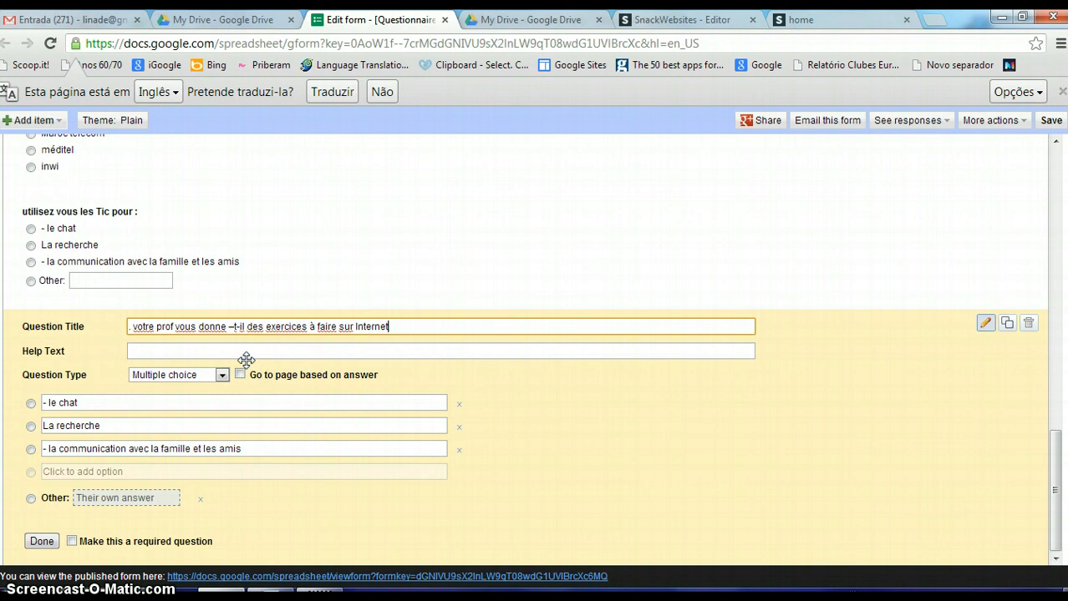
click(270, 590)
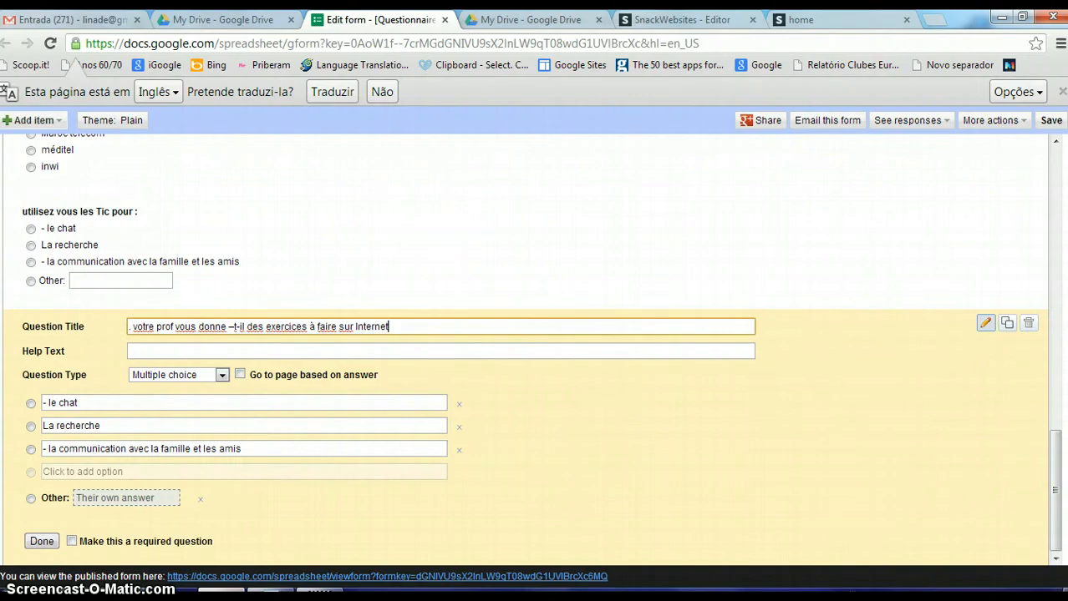
click(220, 589)
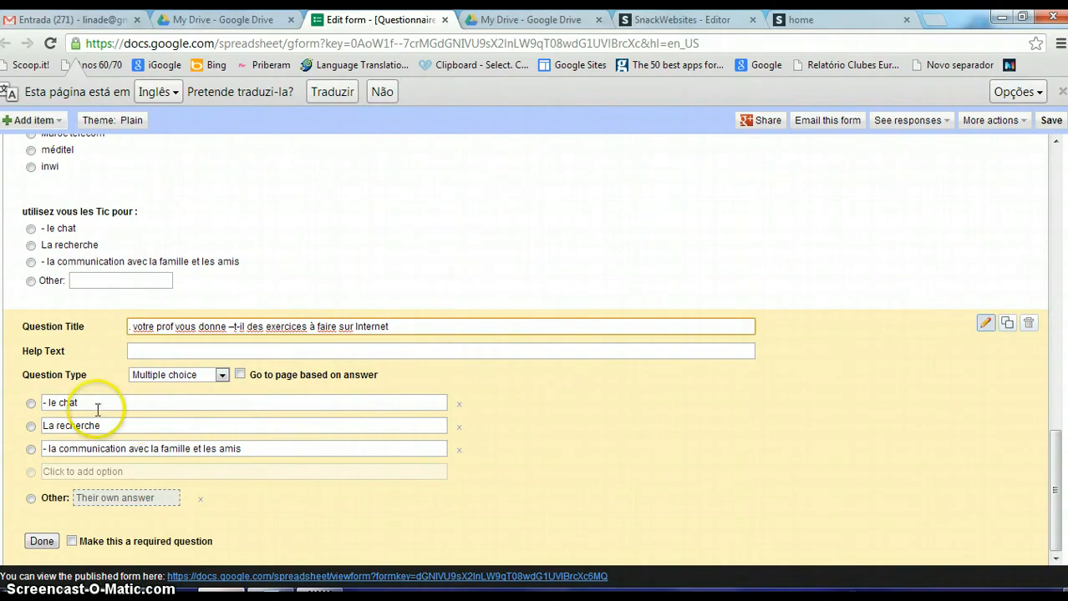
Step: Change the duplicate's first two options to "Oui" and "Non", delete the third option and finish editing the question
click(97, 406)
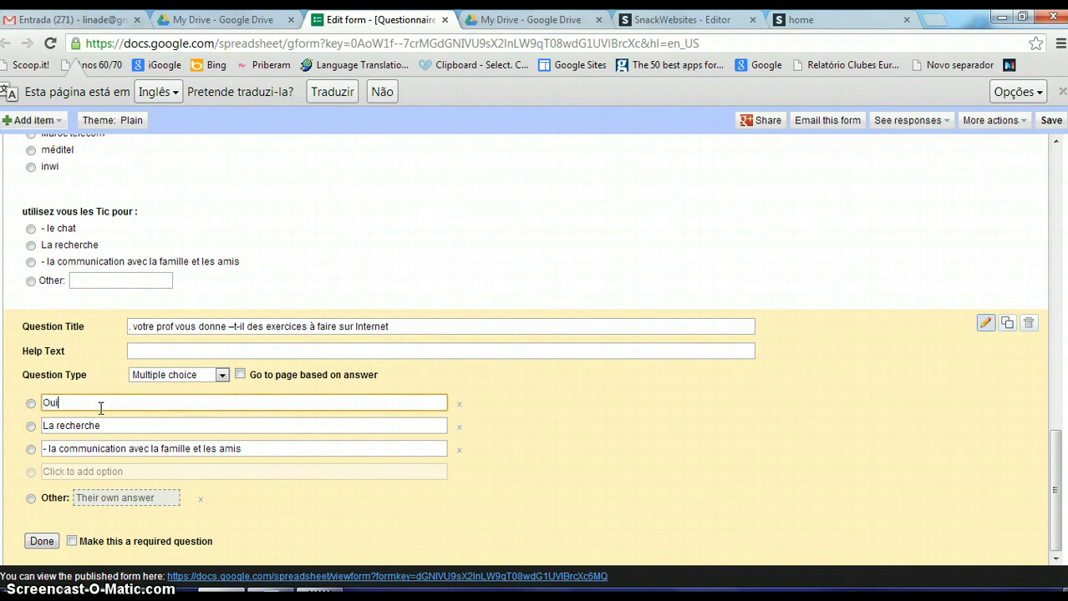
click(102, 420)
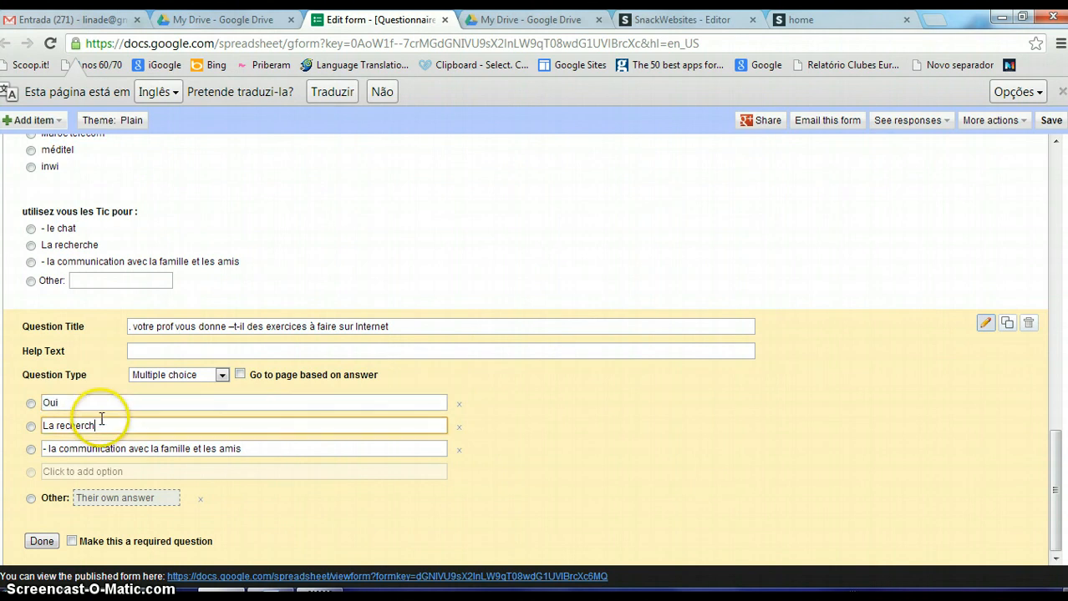
key(BackSpace)
key(BackSpace)
key(BackSpace)
key(BackSpace)
key(BackSpace)
key(BackSpace)
key(BackSpace)
key(BackSpace)
key(BackSpace)
key(BackSpace)
key(BackSpace)
text(Non)
click(459, 450)
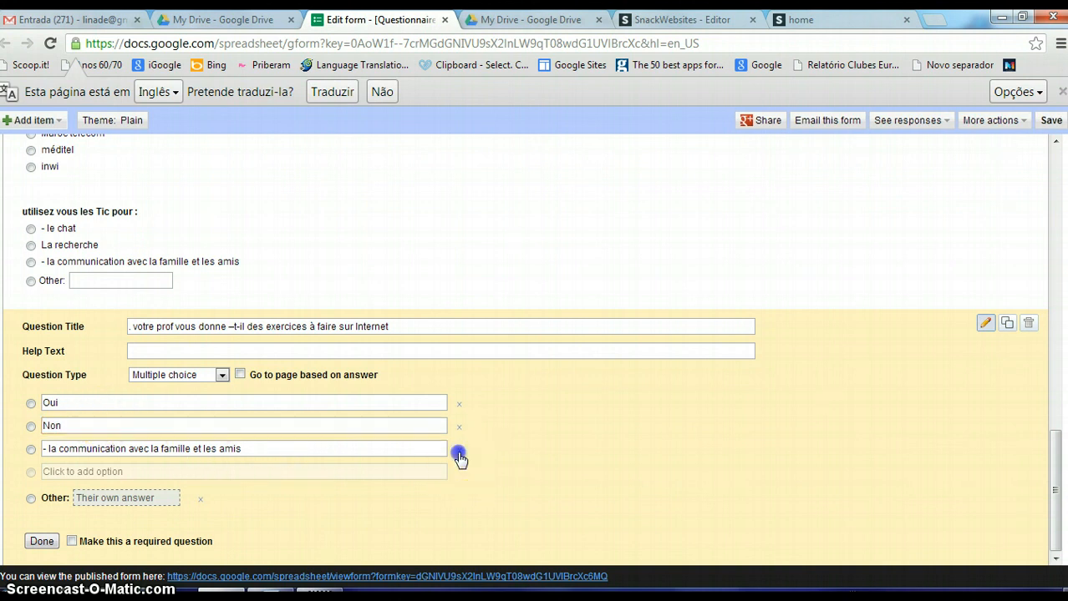
click(41, 541)
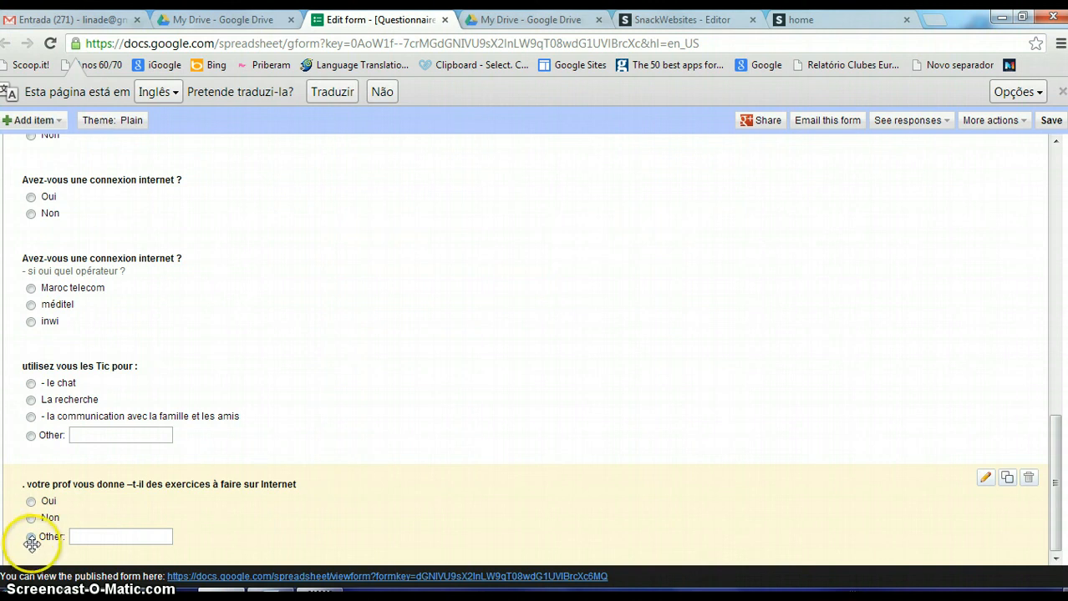
Step: Reopen the question about Internet exercises, remove its "Other" option and finish editing it
click(985, 479)
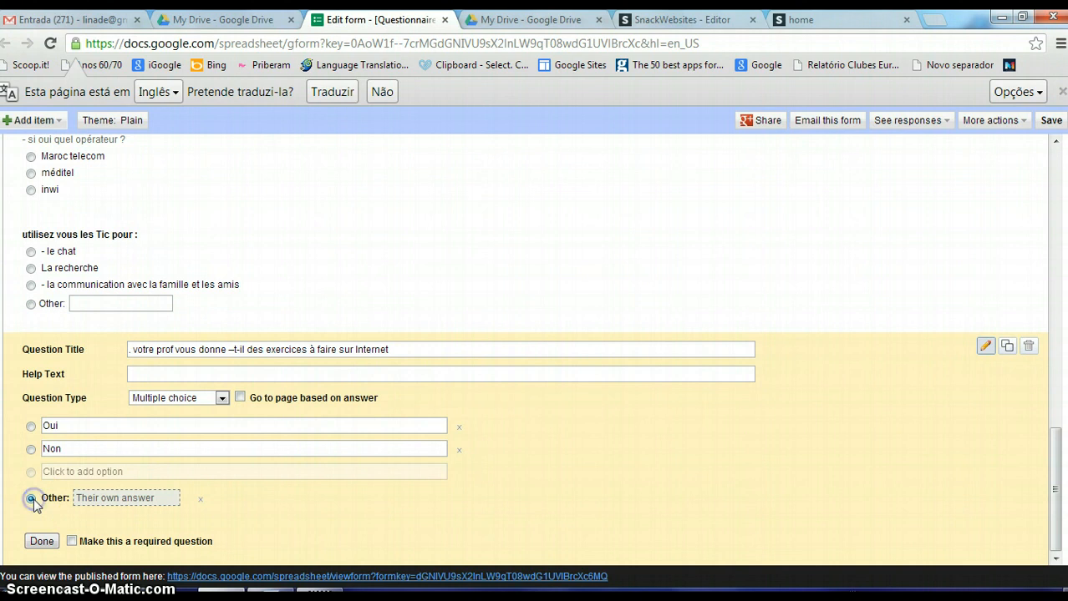
click(199, 504)
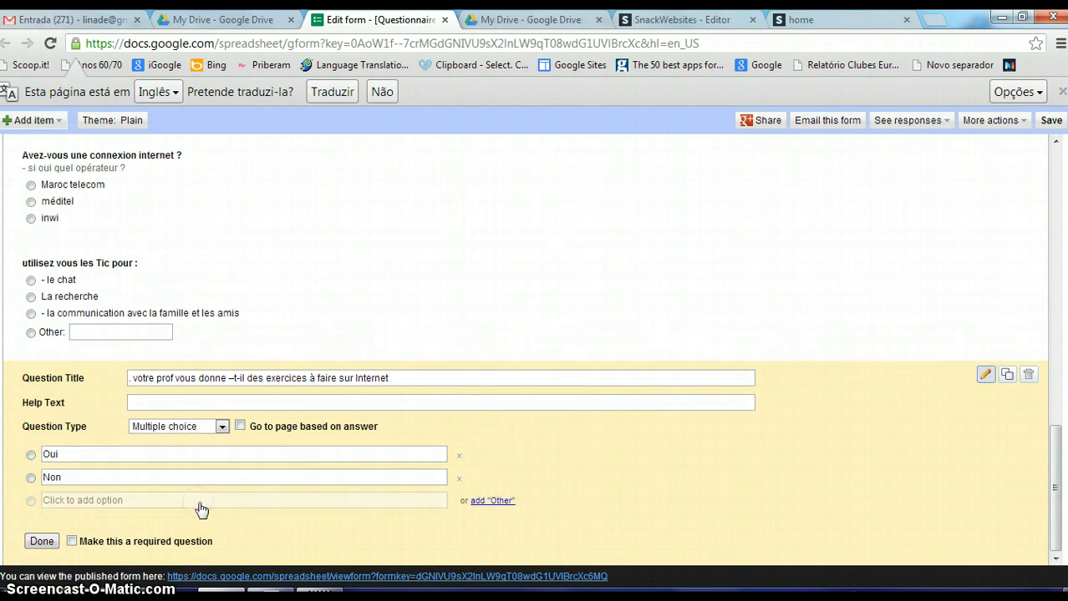
click(39, 541)
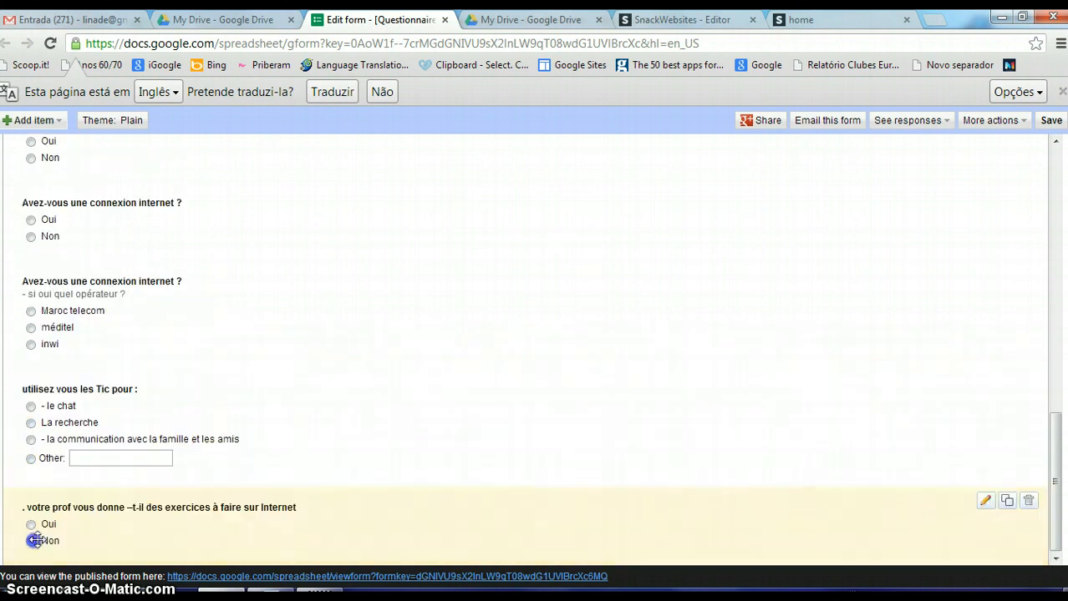
Step: Switch to Word and copy the title of question 12, "Avez-vous déjà assisté à un cours par visioconférence ?"
click(281, 591)
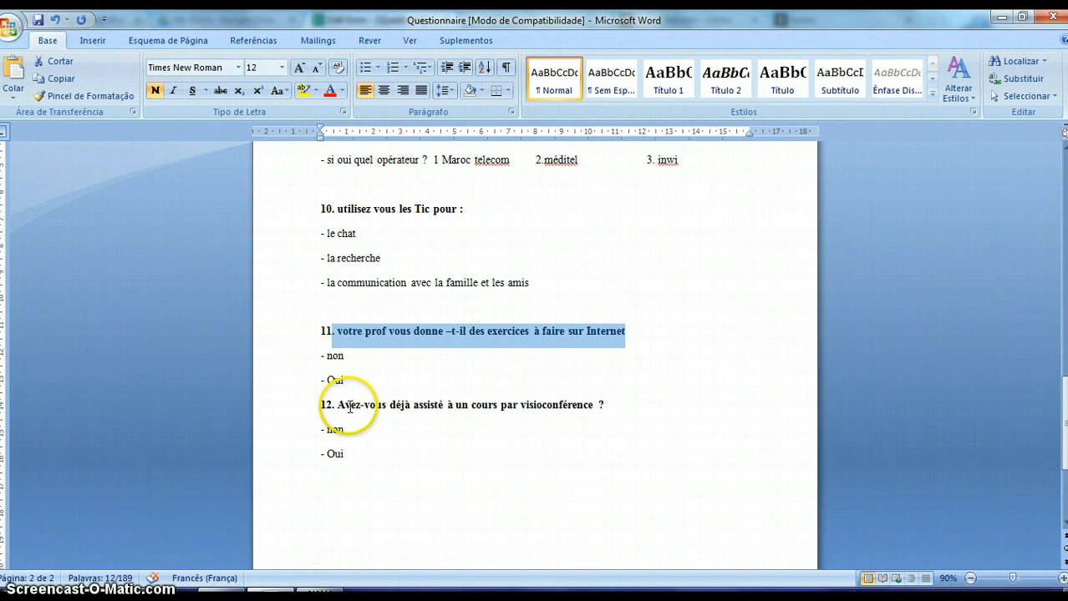
drag(338, 405, 602, 403)
key(ctrl+c)
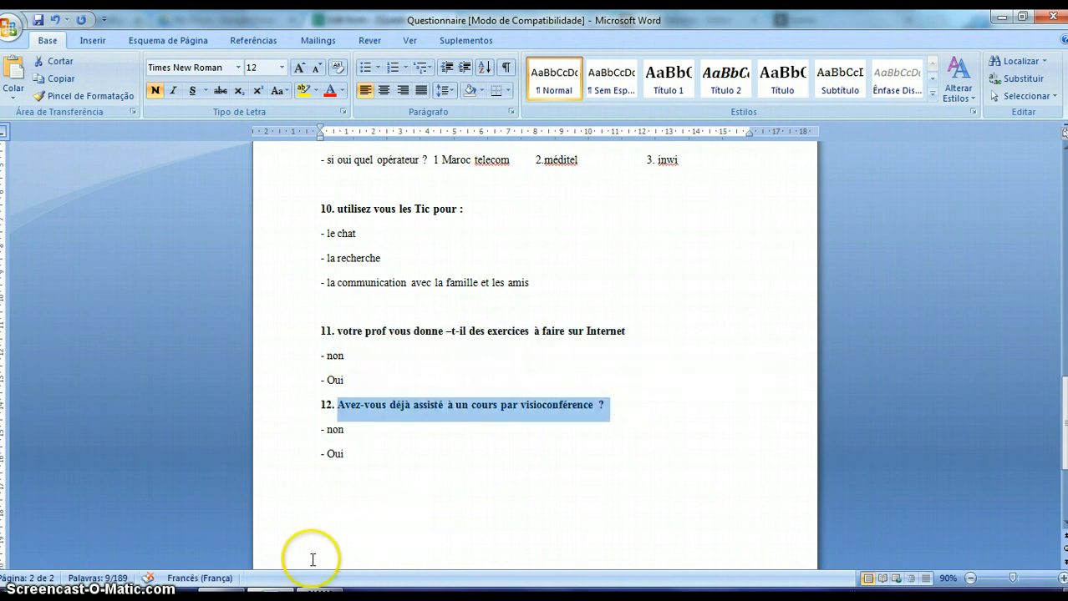
Step: Back in the Google form, duplicate the Internet exercises question with the copied videoconference title and finish editing it
click(241, 591)
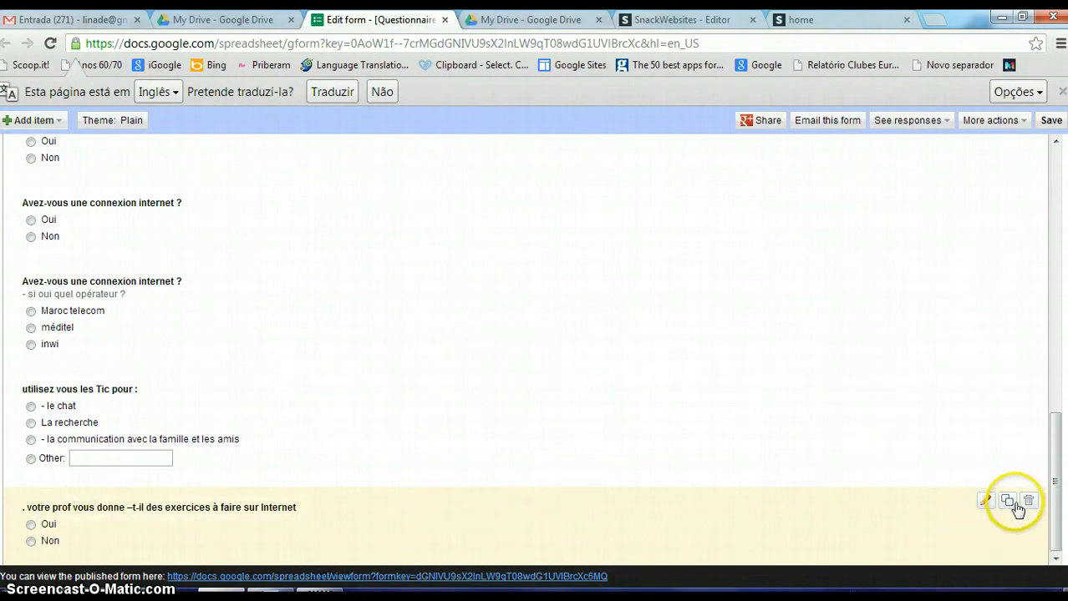
click(988, 501)
click(393, 378)
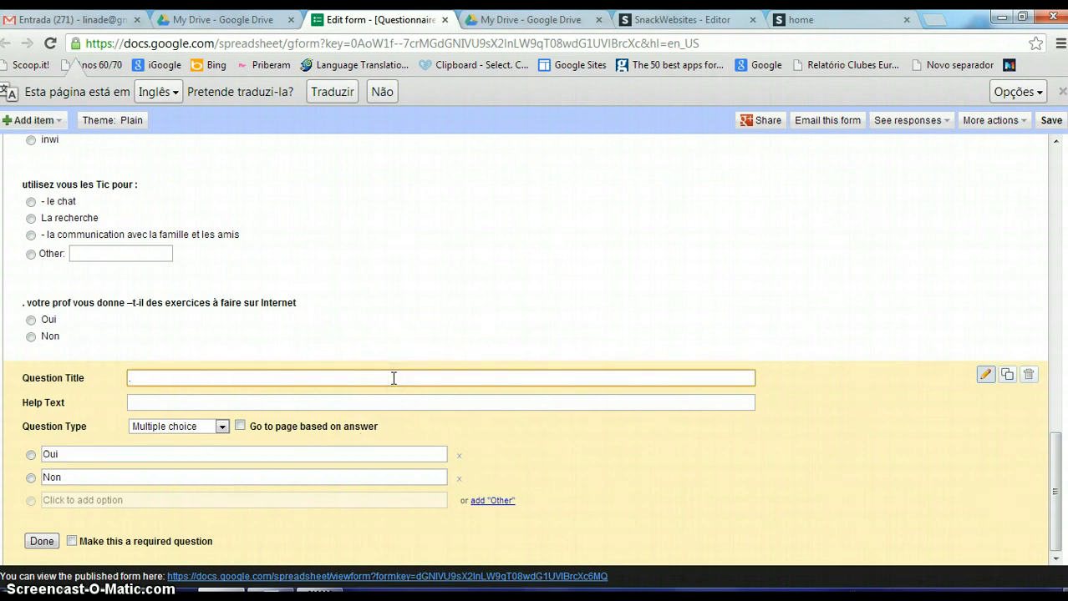
key(ctrl+v)
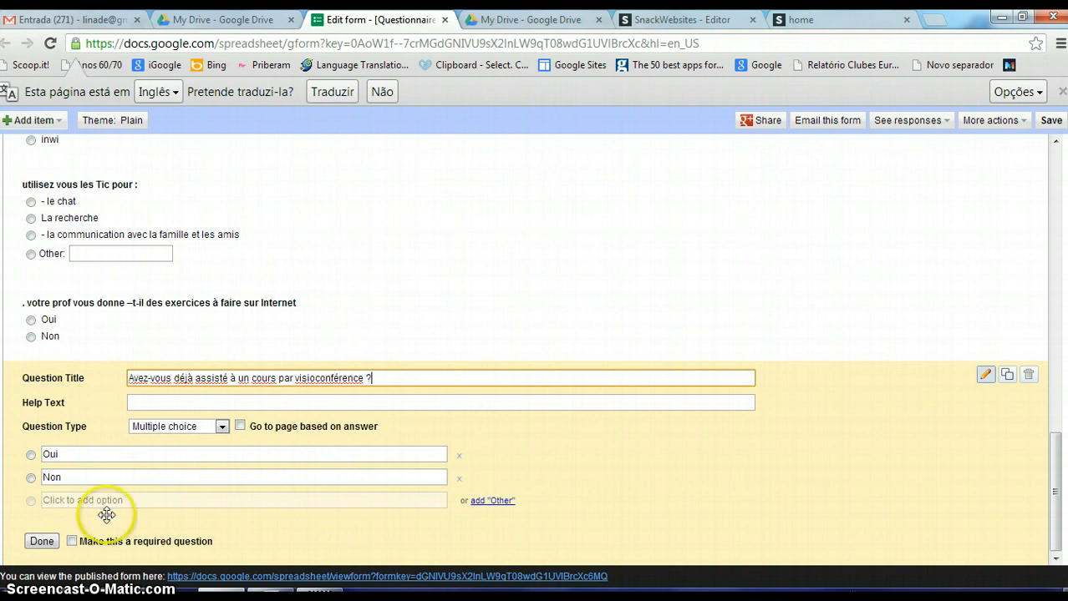
click(40, 541)
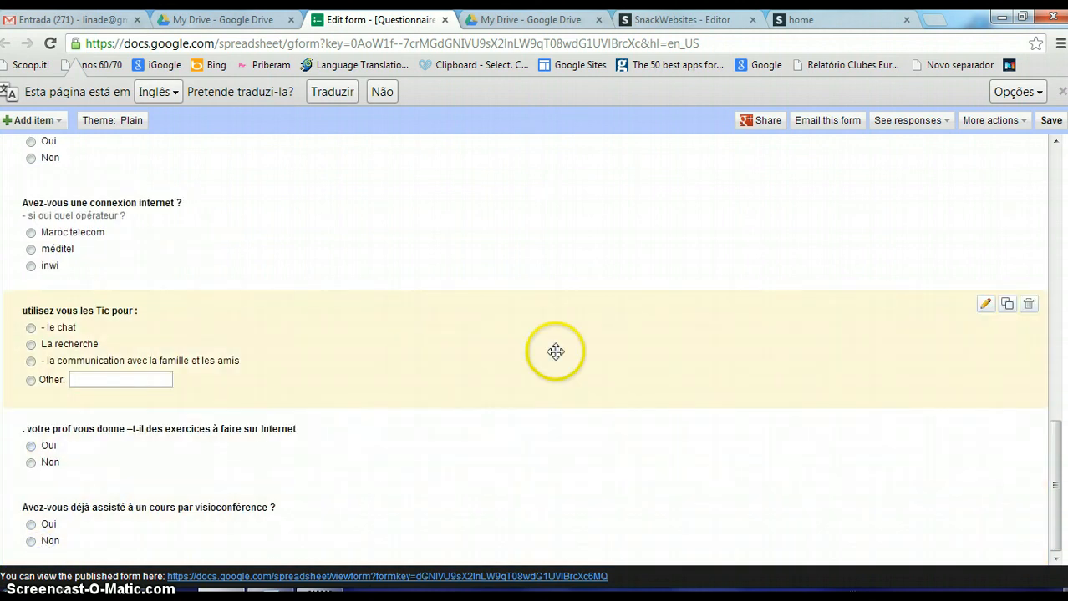
Step: Save the form and open its published version in a new browser tab
drag(1051, 506, 1059, 142)
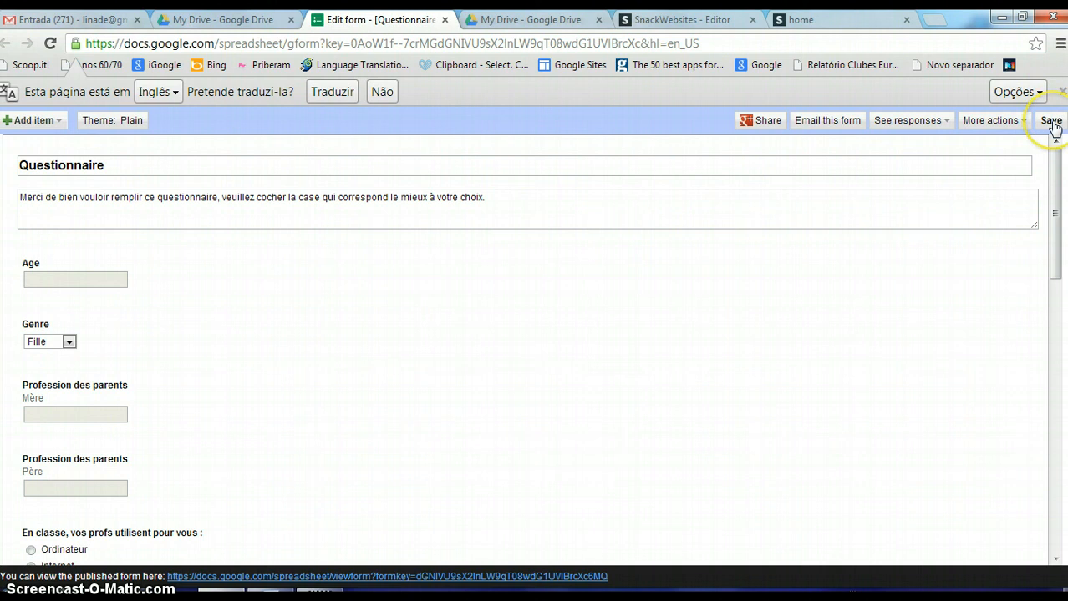
click(1050, 121)
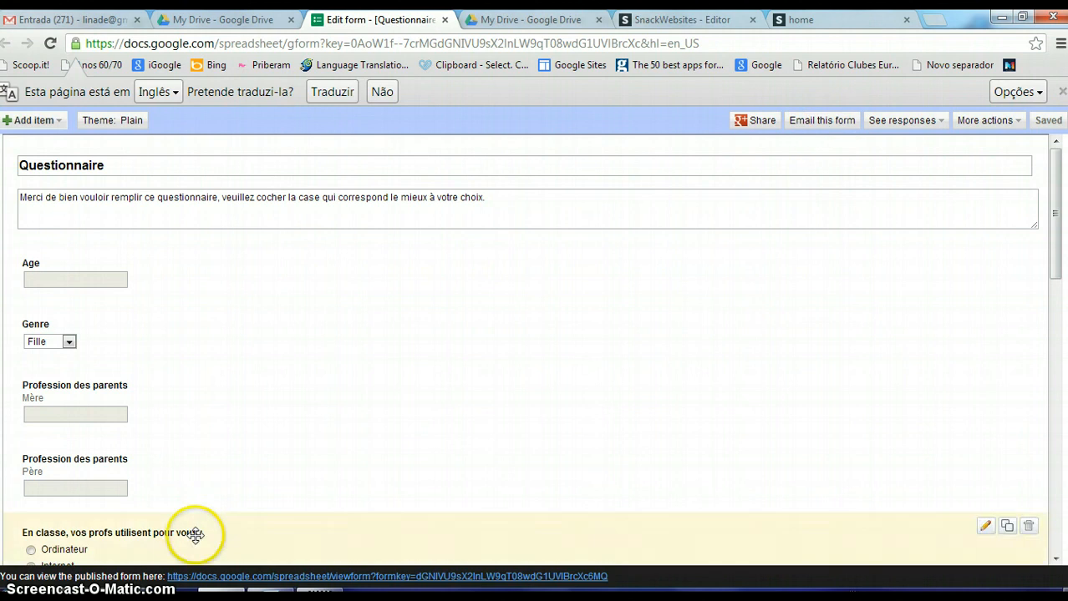
right_click(397, 582)
click(414, 471)
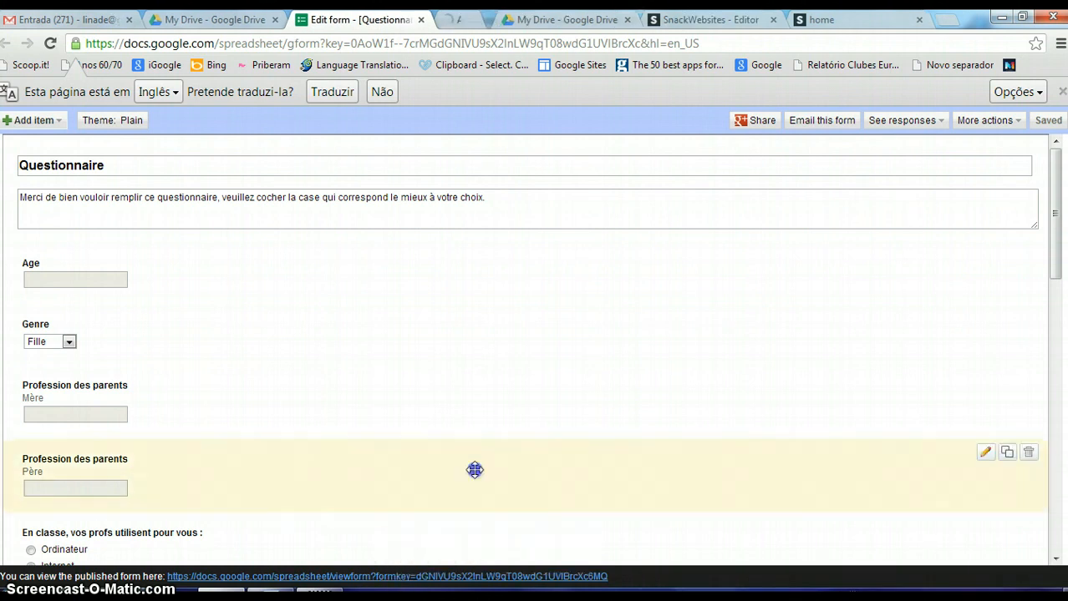
click(456, 19)
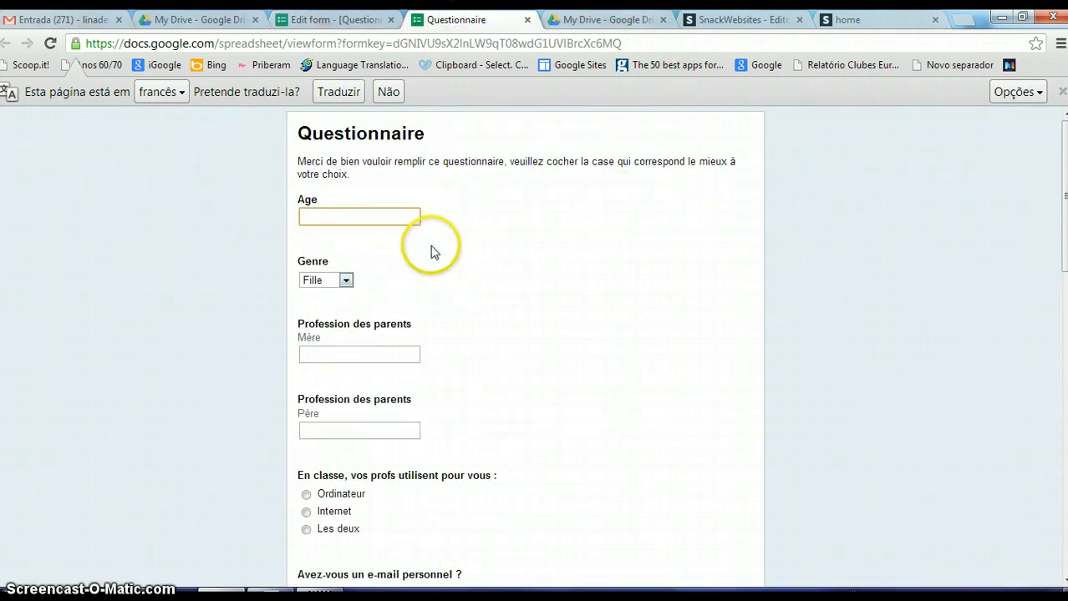
Step: Look through the published questionnaire from the introduction to the last question and return to its beginning
scroll(447, 263, down, 3)
scroll(434, 334, down, 8)
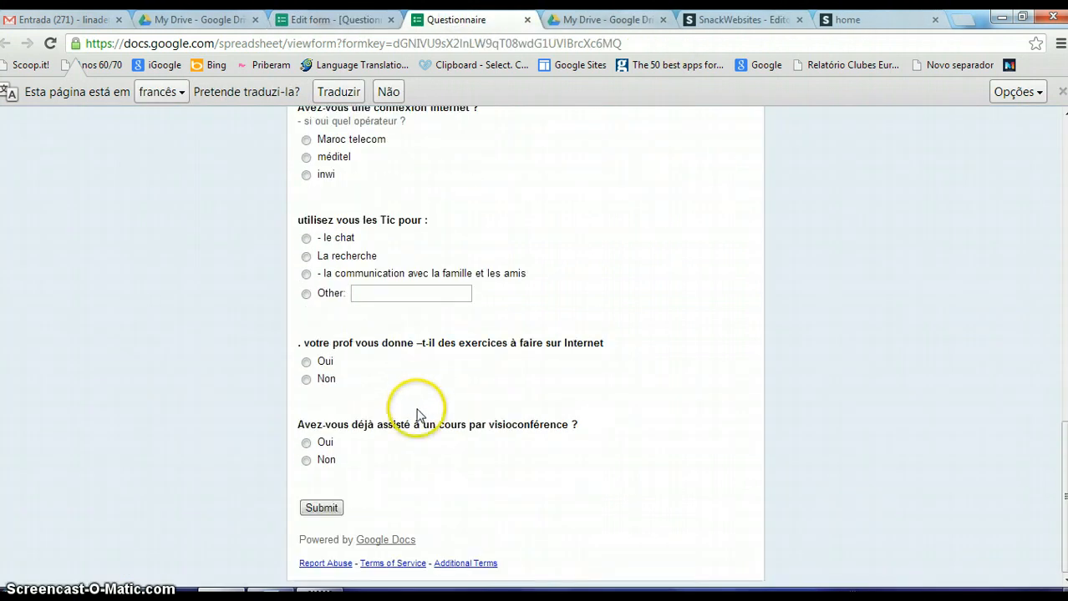
scroll(410, 451, up, 5)
scroll(401, 482, up, 6)
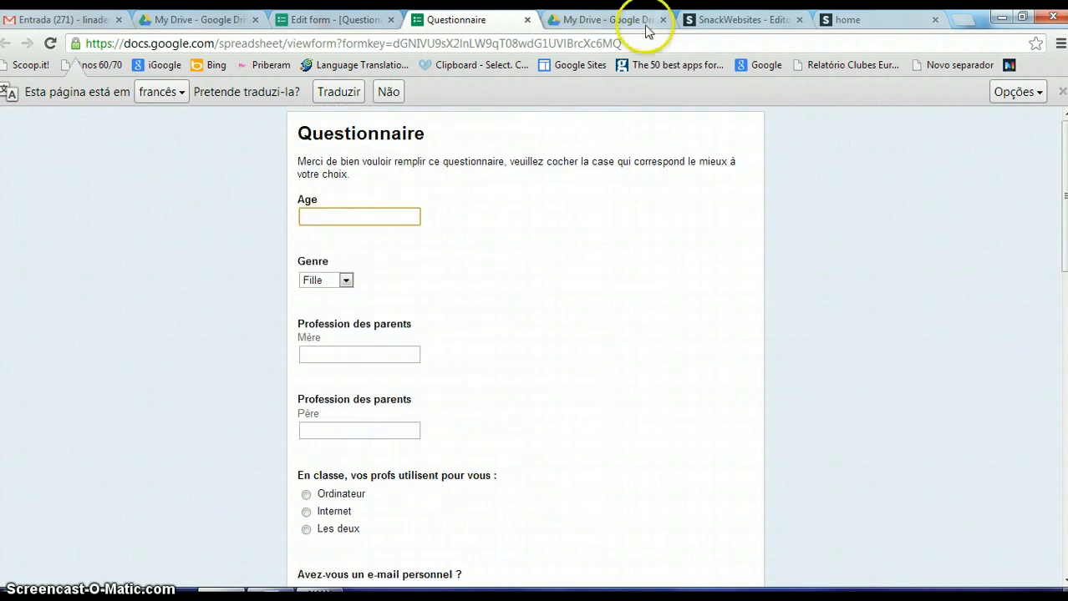
scroll(400, 291, down, 1)
scroll(398, 293, up, 1)
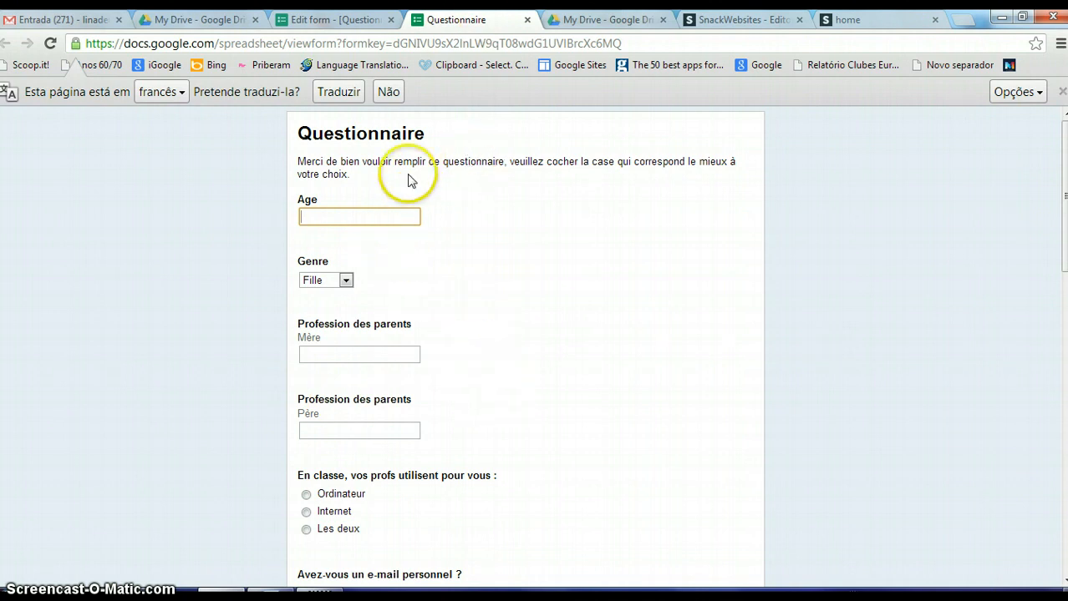
click(328, 18)
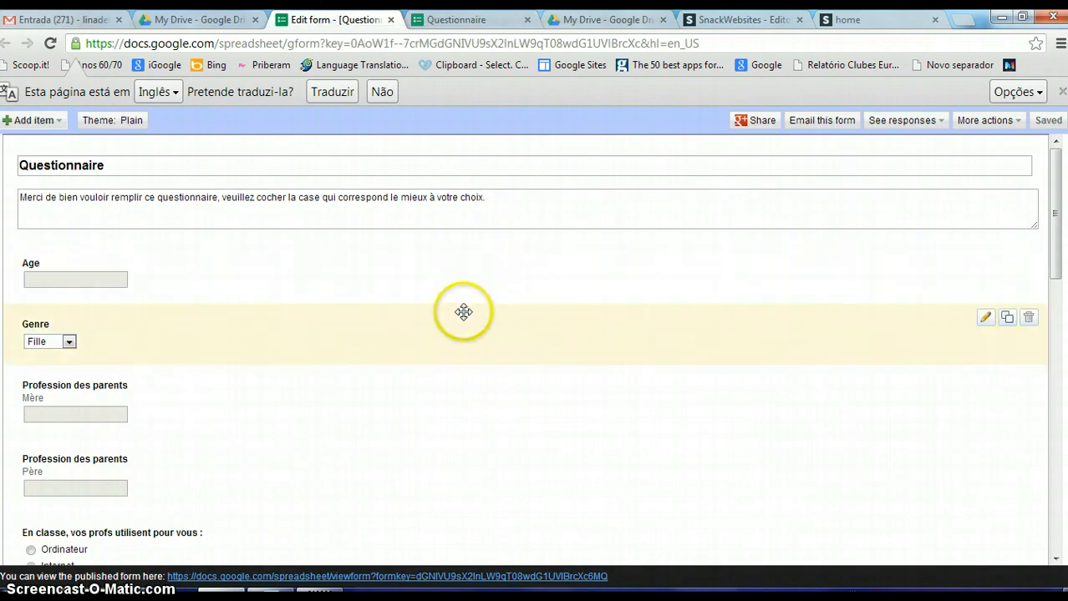
click(180, 19)
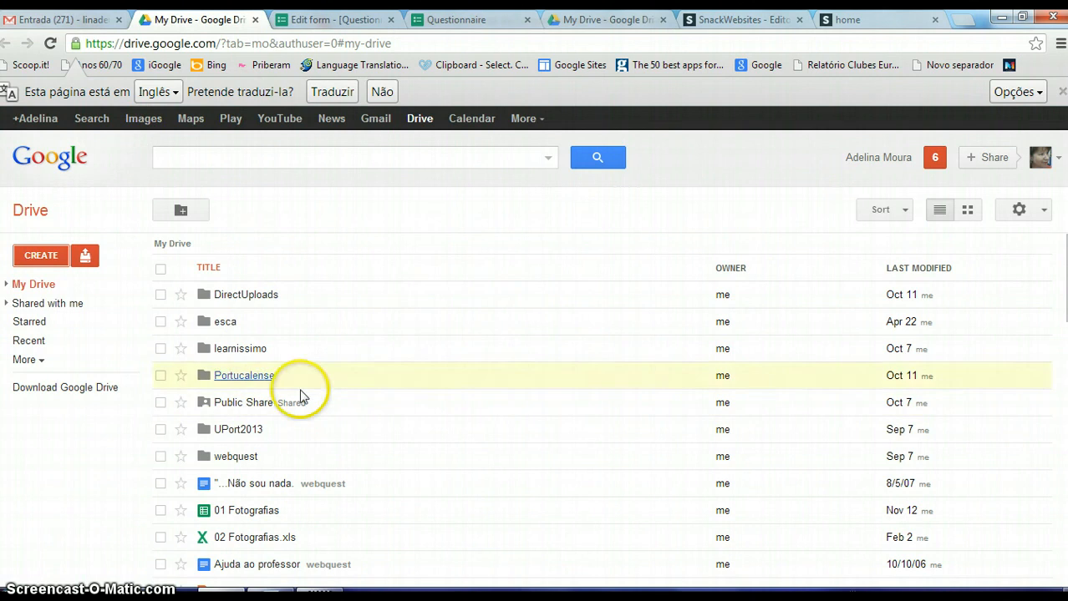
scroll(355, 362, down, 2)
scroll(355, 362, up, 2)
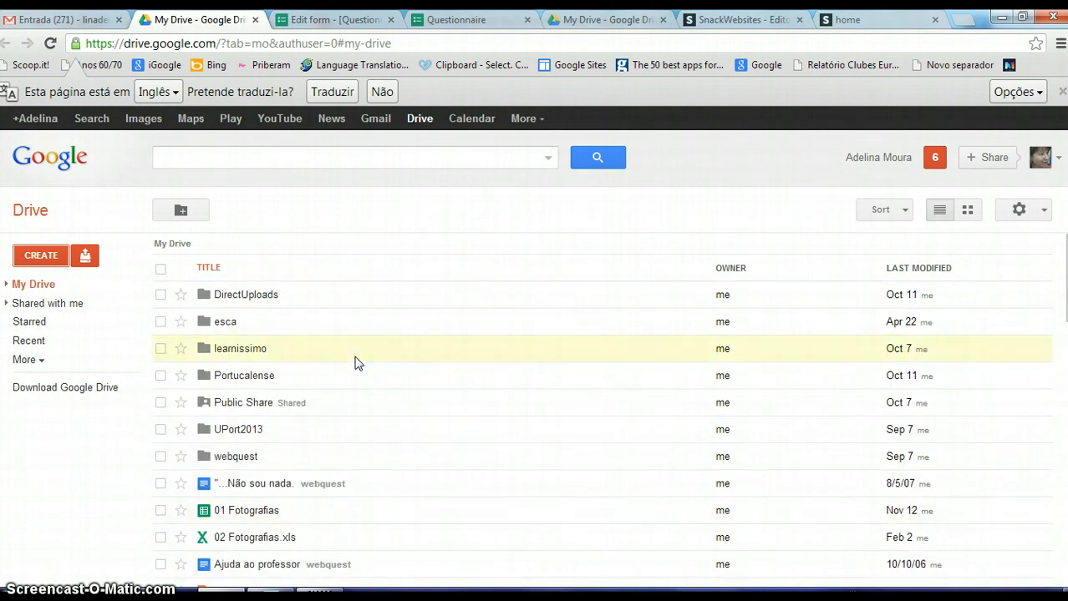
click(351, 19)
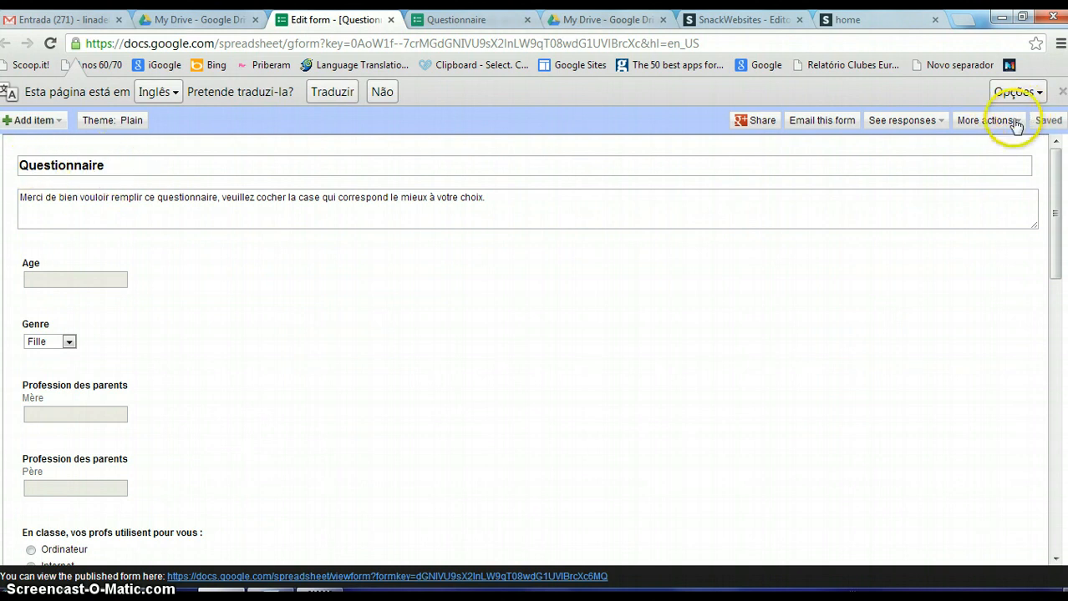
Step: Find the Questionnaire file in My Drive, open its response spreadsheet and show the form commands available there
click(183, 24)
scroll(308, 399, down, 2)
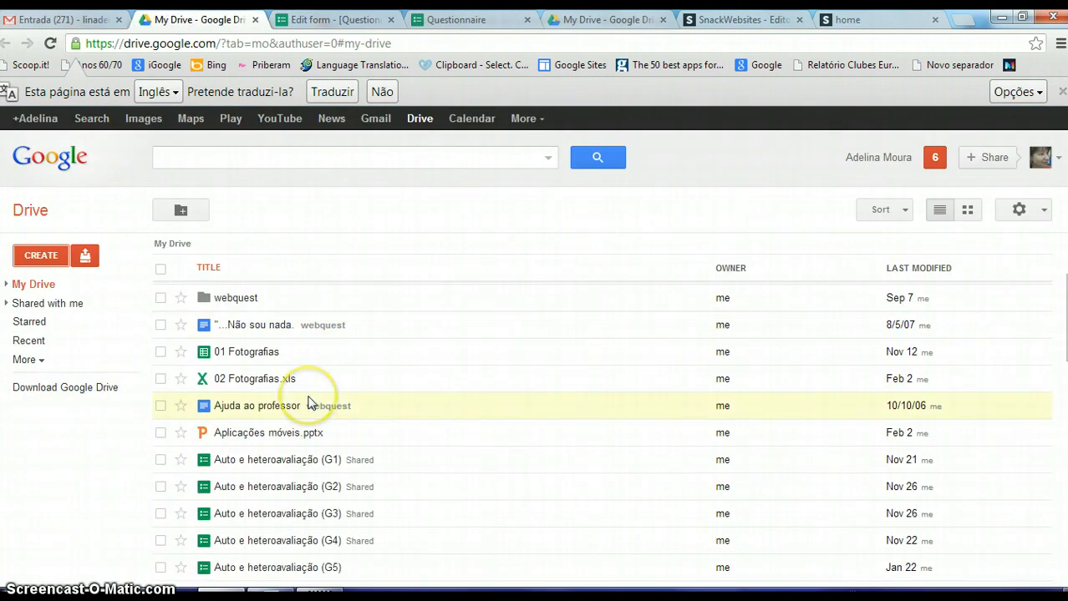
scroll(308, 403, down, 5)
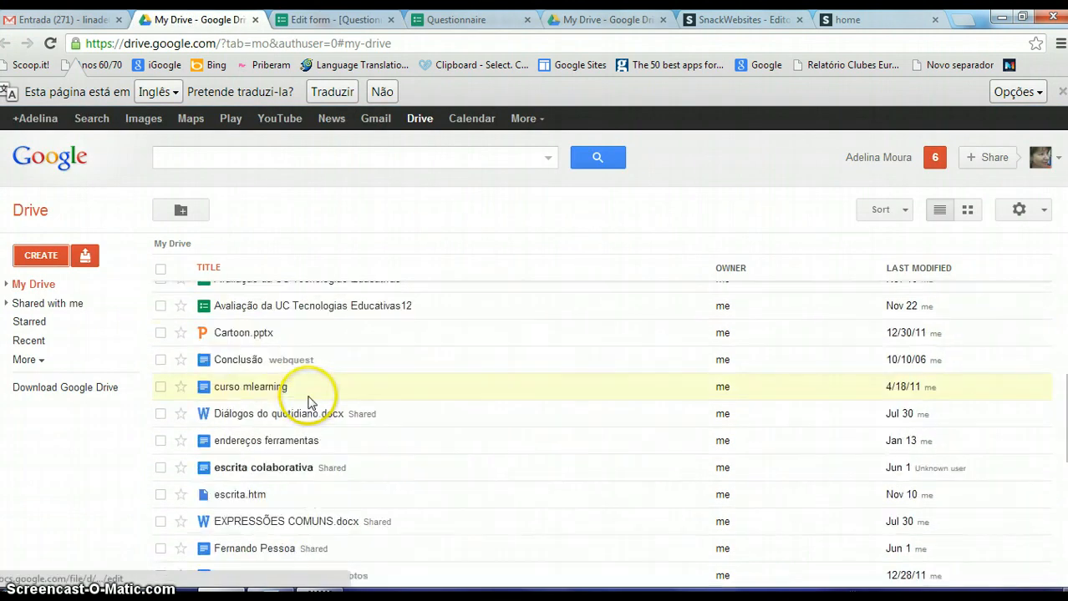
scroll(309, 403, down, 10)
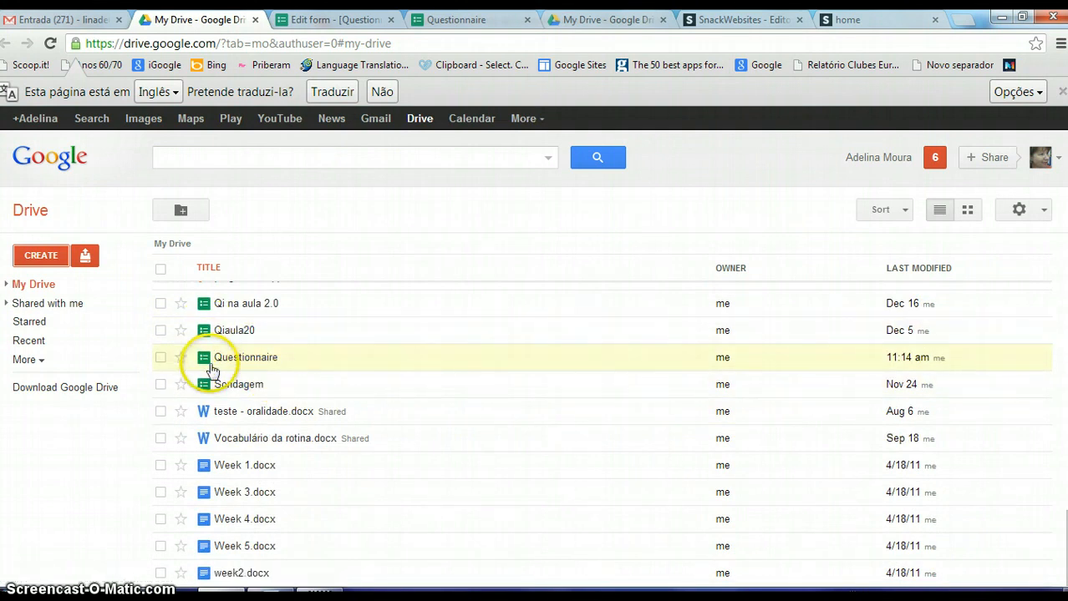
click(235, 364)
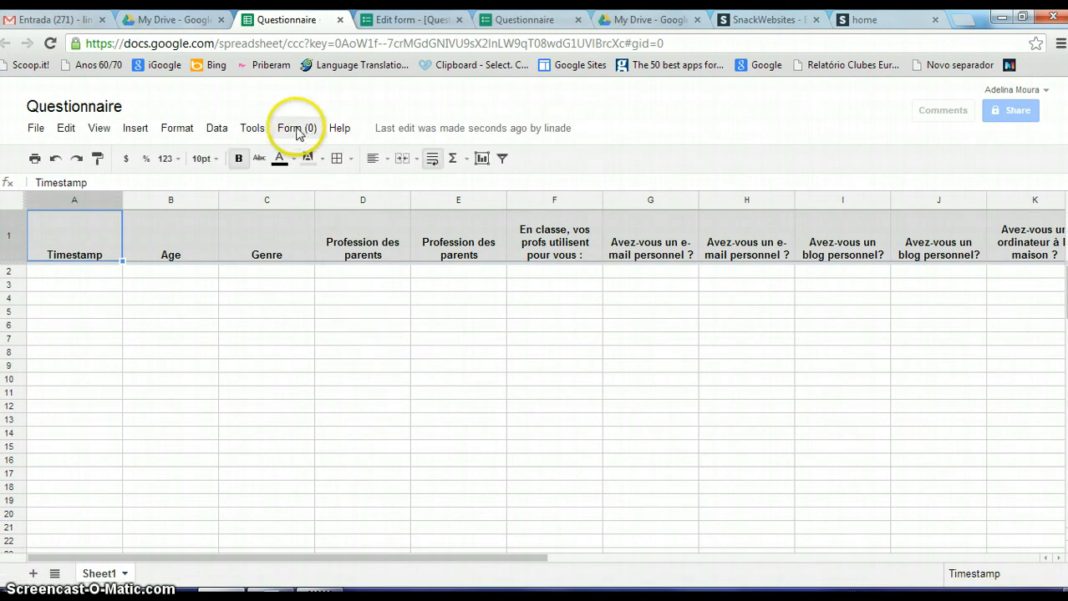
click(294, 130)
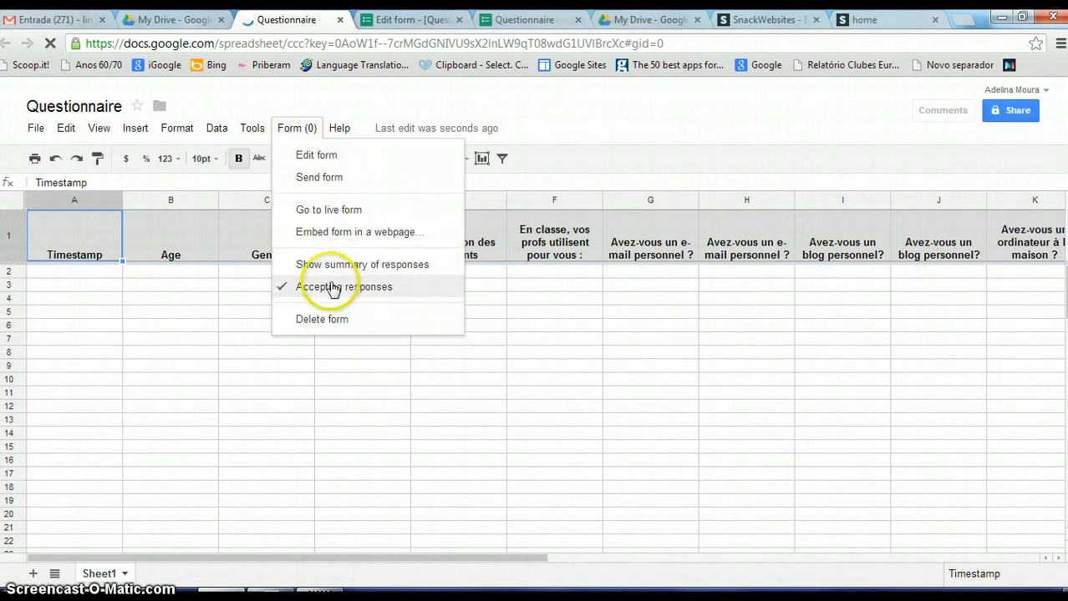